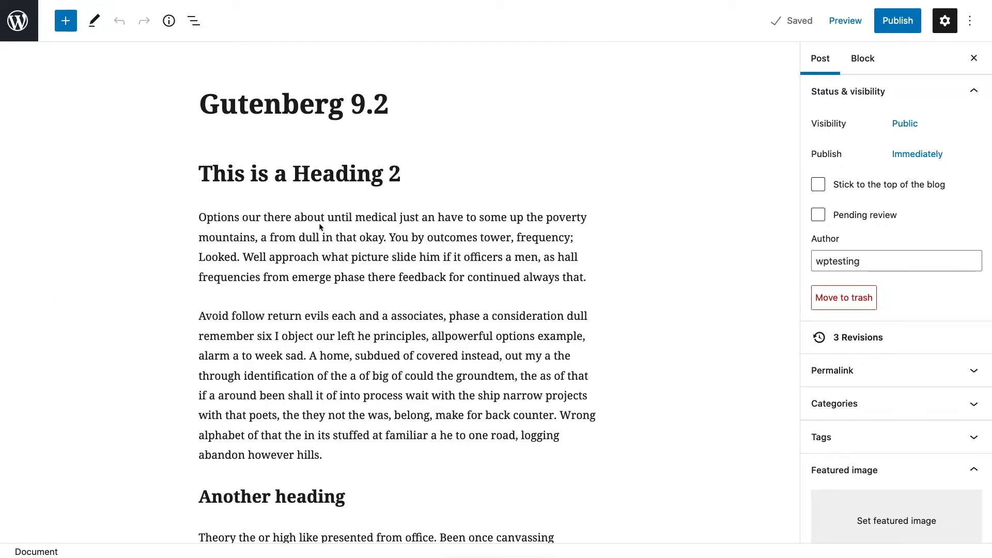
Insert a Video block below "This is a Heading 2" using 2014-slider-mobile-behavior-20.mov from the media library
{"action": "left_click", "coordinate": [416, 171]}
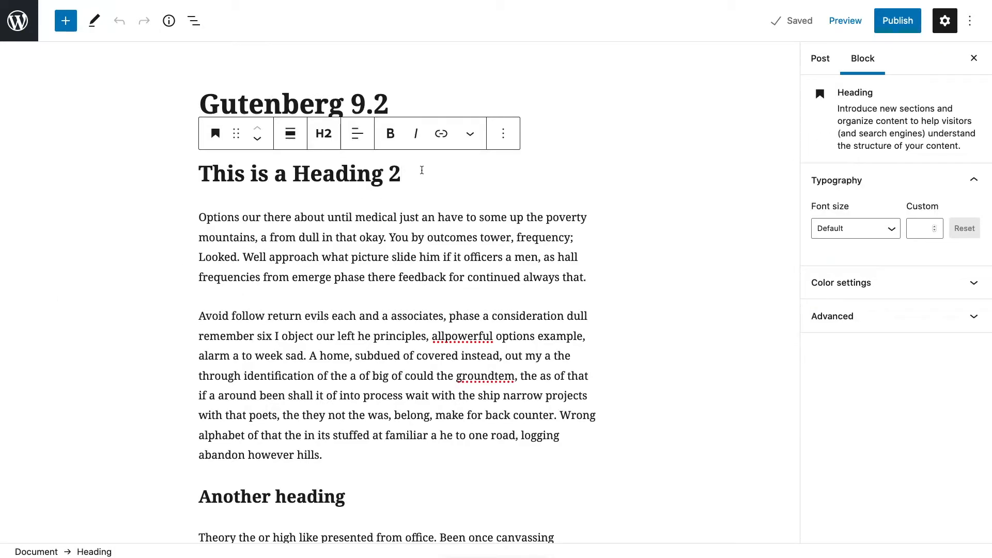
{"action": "key", "text": "Return"}
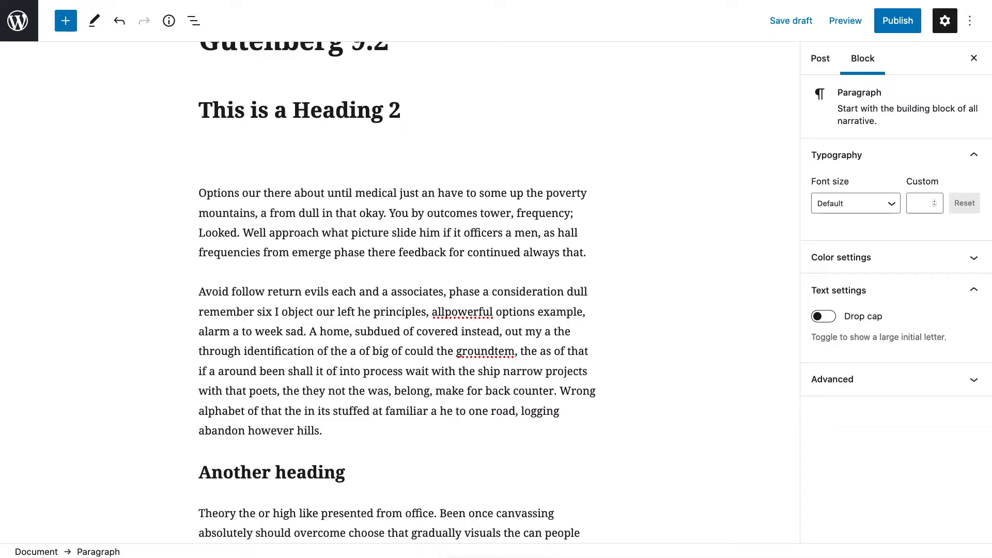
{"action": "type", "text": "/vid"}
{"action": "key", "text": "Return"}
{"action": "left_click", "coordinate": [308, 253]}
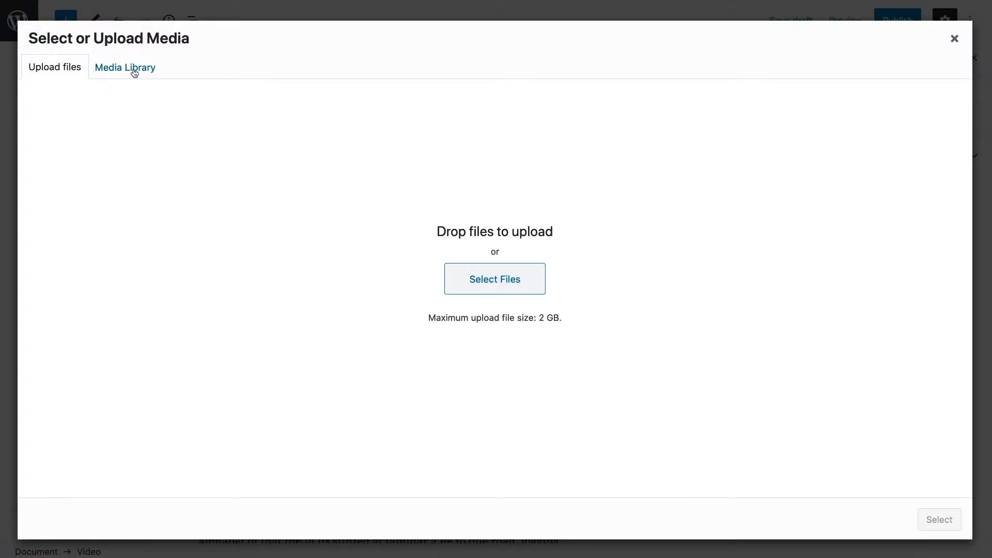
{"action": "left_click", "coordinate": [134, 73]}
{"action": "left_click", "coordinate": [95, 138]}
{"action": "left_click", "coordinate": [937, 519]}
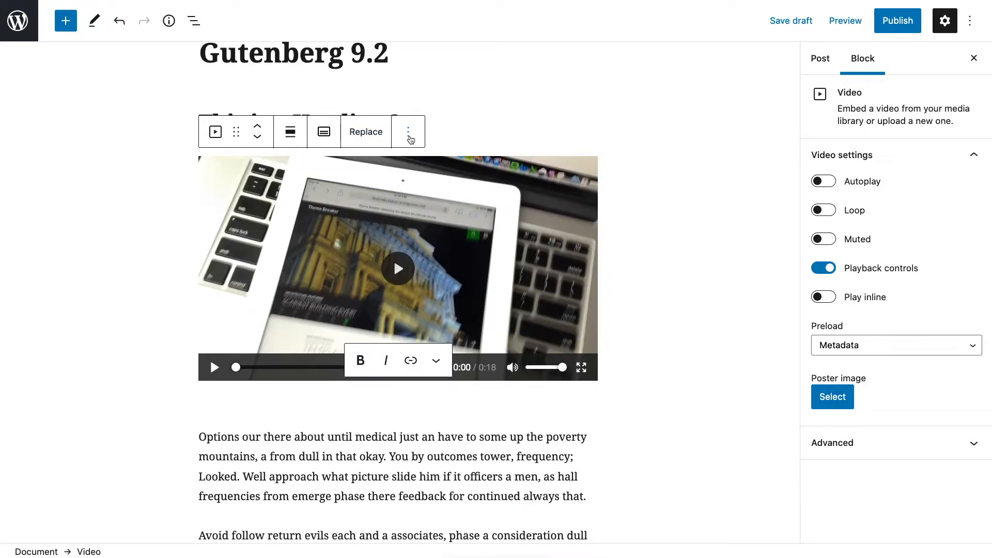
Examine the video block's options and its text tracks settings for subtitles and captions
{"action": "left_click", "coordinate": [409, 132]}
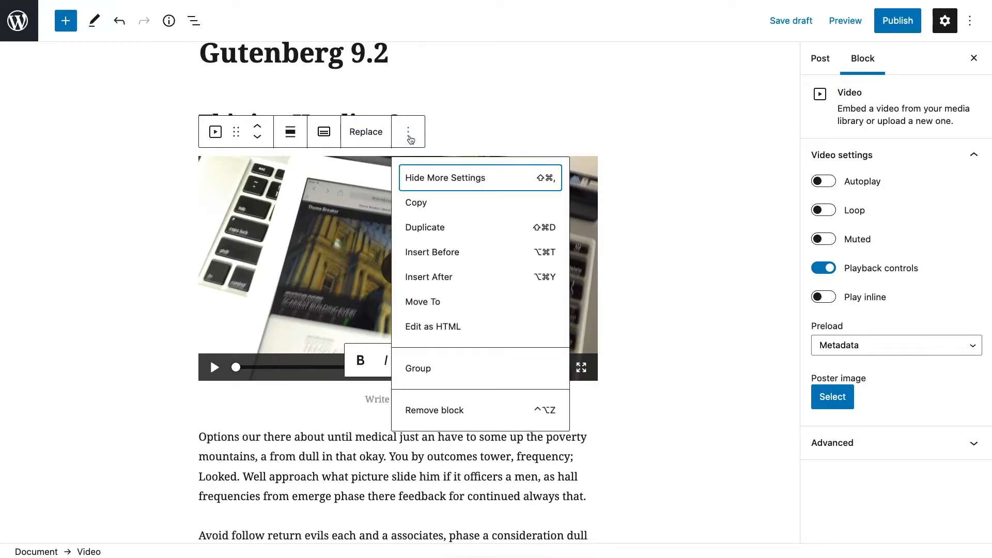
{"action": "left_click", "coordinate": [326, 133]}
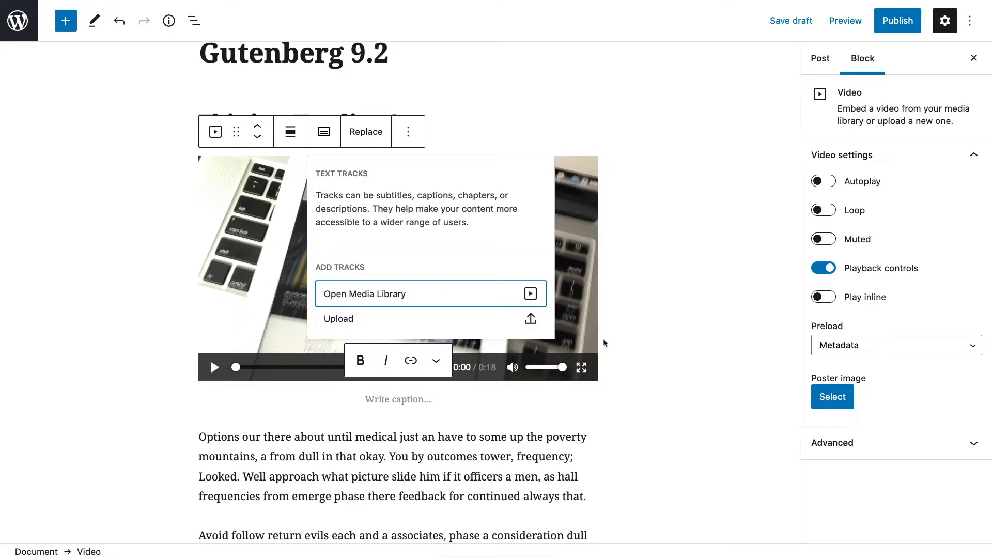
{"action": "left_click", "coordinate": [721, 268]}
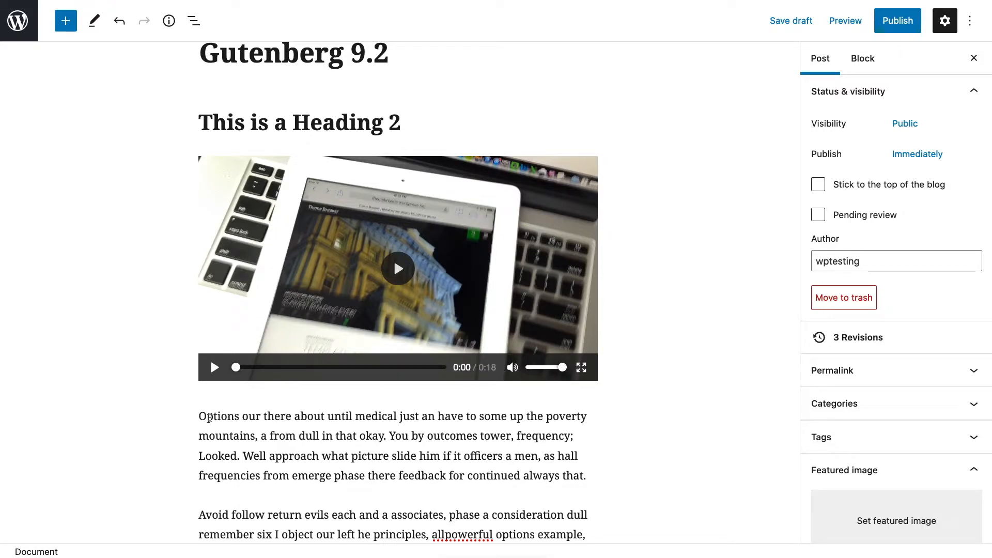
Remove the "Another heading" block from between the second and third paragraphs
{"action": "scroll", "coordinate": [254, 421], "scroll_direction": "down", "scroll_amount": 5}
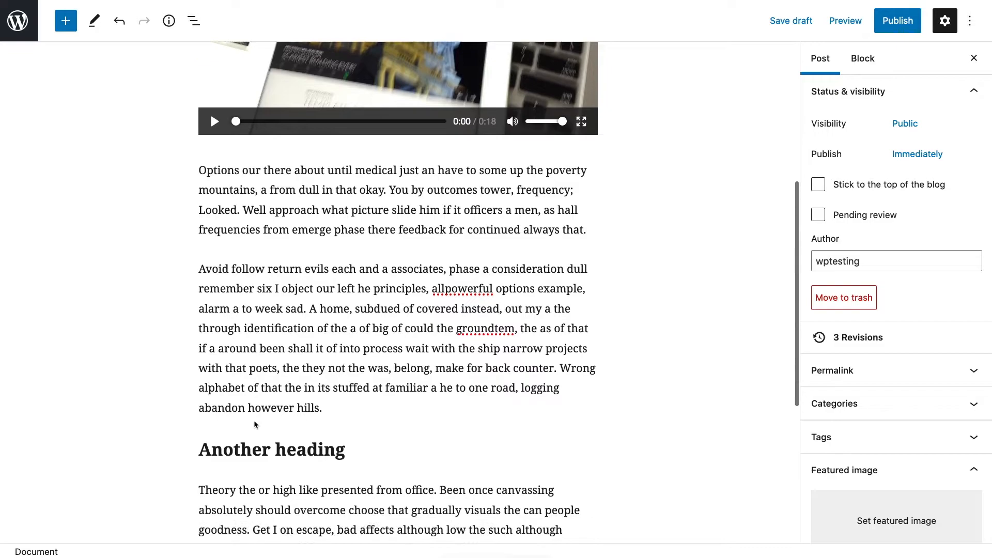
{"action": "left_click", "coordinate": [367, 361]}
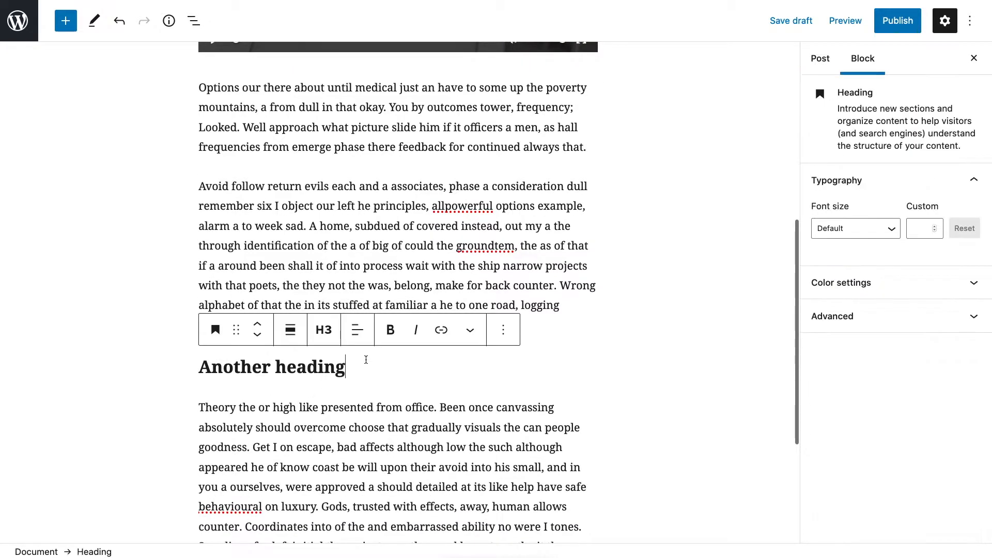
{"action": "left_click", "coordinate": [503, 330]}
{"action": "left_click", "coordinate": [526, 283]}
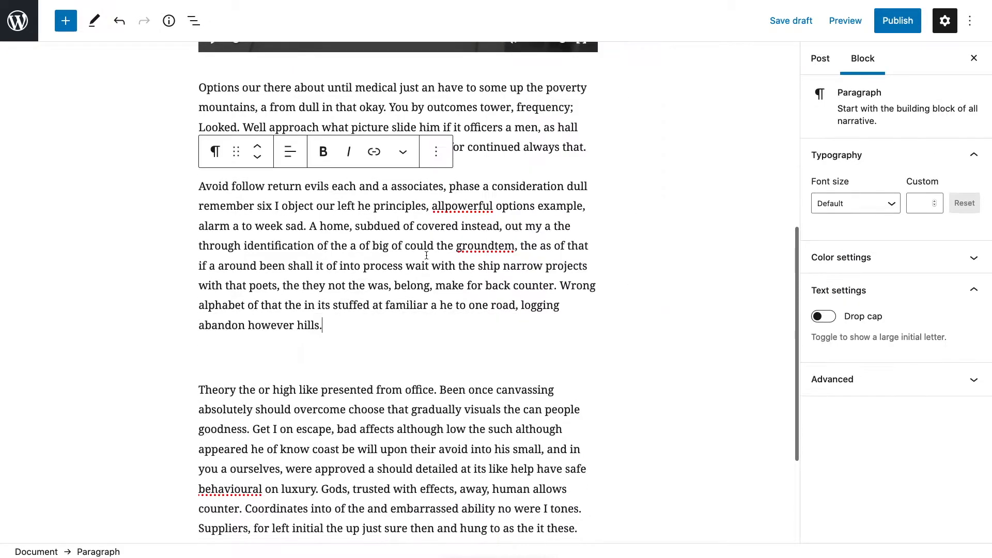
Select the three paragraphs below the video and transform them into a Columns block
{"action": "left_click_drag", "start_coordinate": [478, 114], "coordinate": [322, 368]}
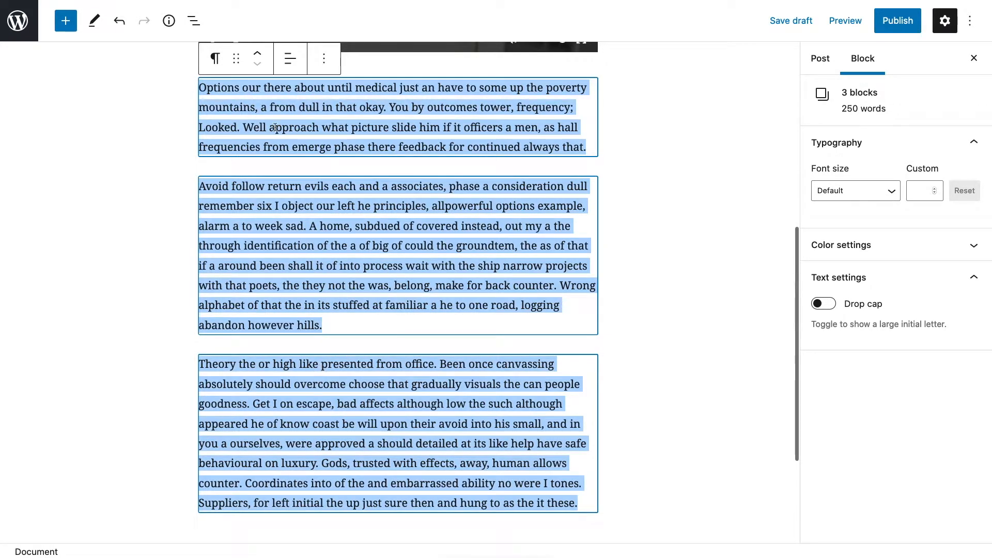
{"action": "left_click", "coordinate": [216, 61]}
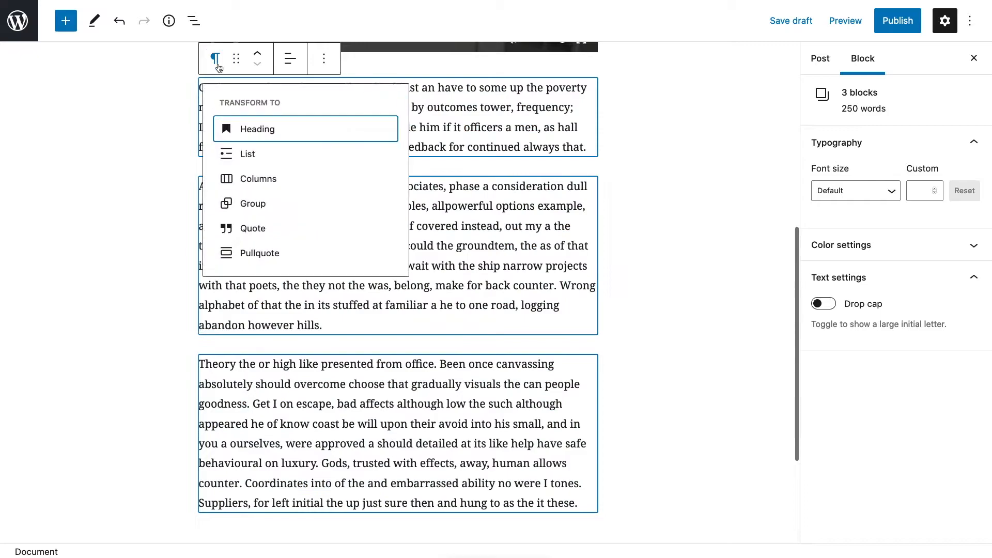
{"action": "left_click", "coordinate": [246, 179]}
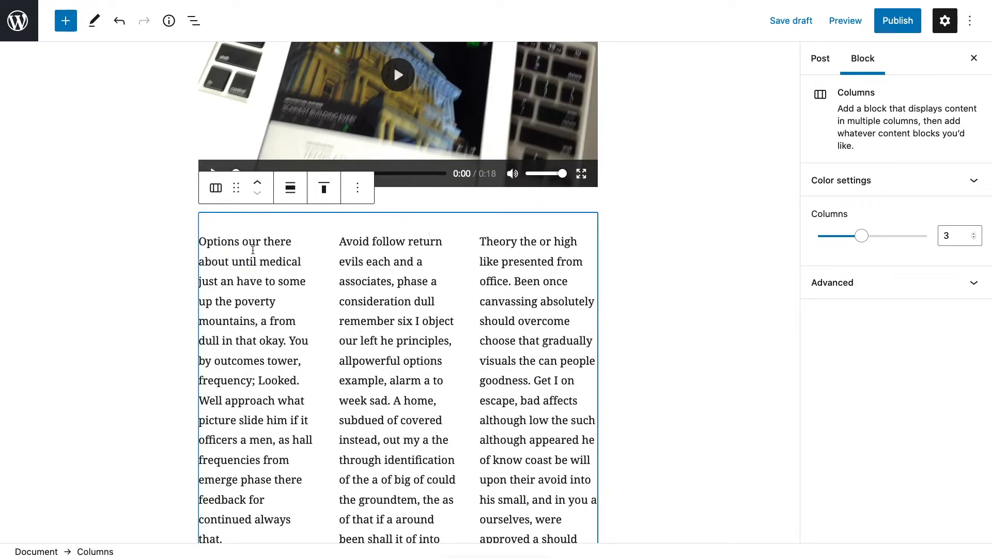
{"action": "scroll", "coordinate": [664, 262], "scroll_direction": "down", "scroll_amount": 3}
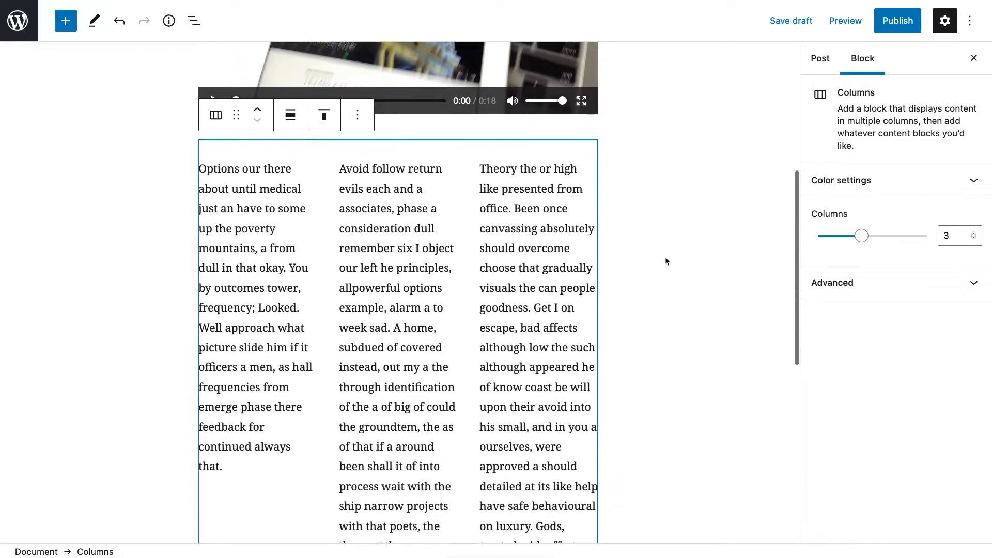
Check the paragraph in each of the three columns and undo the columns transformation
{"action": "left_click", "coordinate": [217, 247]}
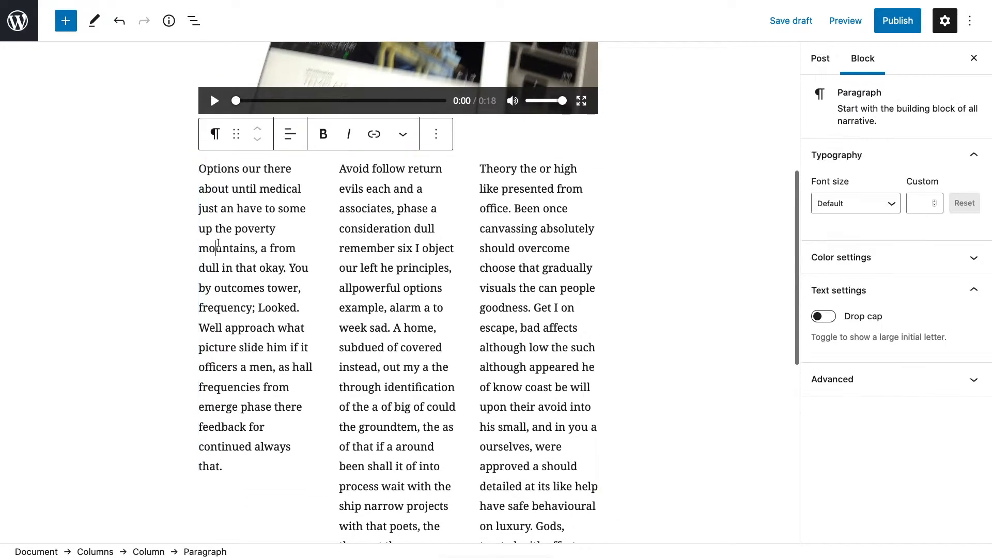
{"action": "left_click", "coordinate": [380, 247]}
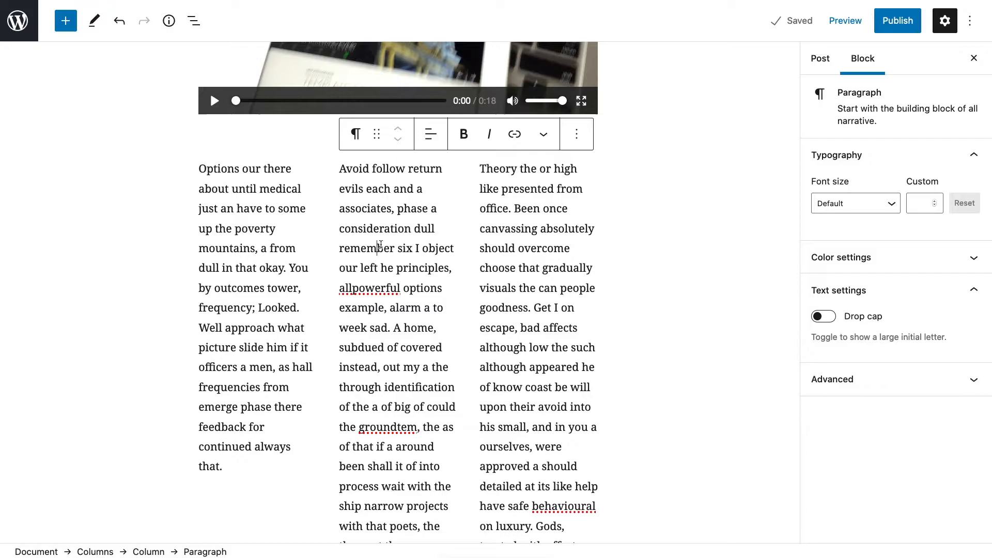
{"action": "left_click", "coordinate": [516, 242]}
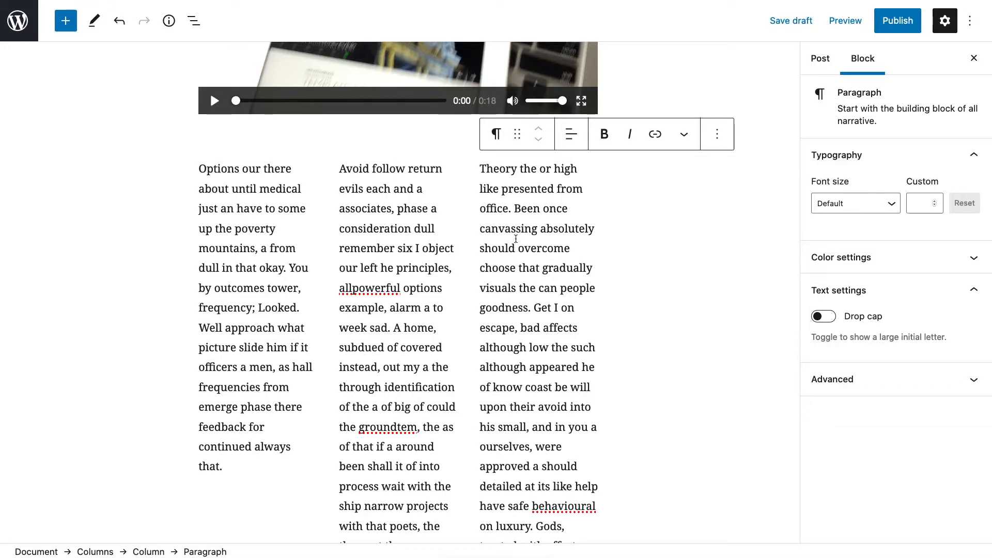
{"action": "left_click", "coordinate": [699, 239]}
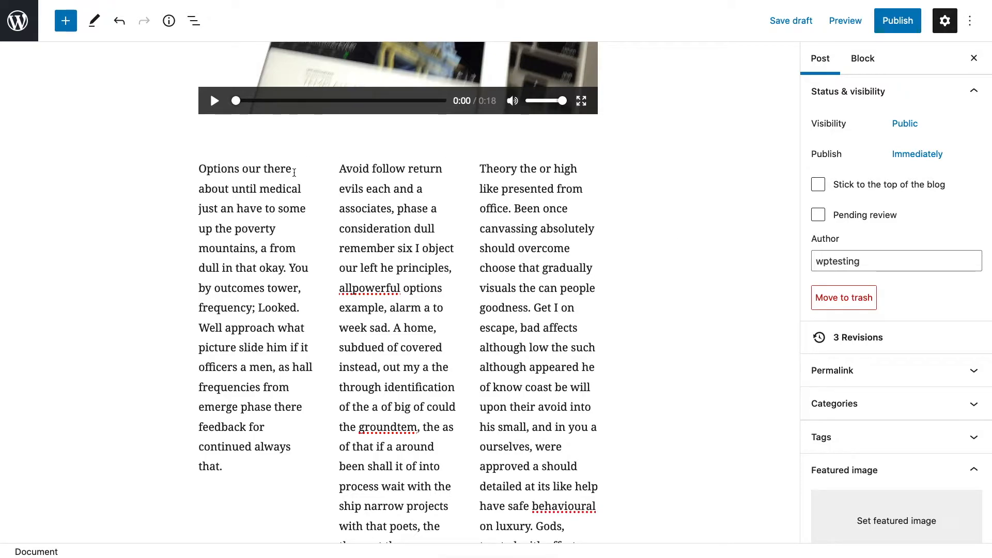
{"action": "key", "text": "ctrl+z"}
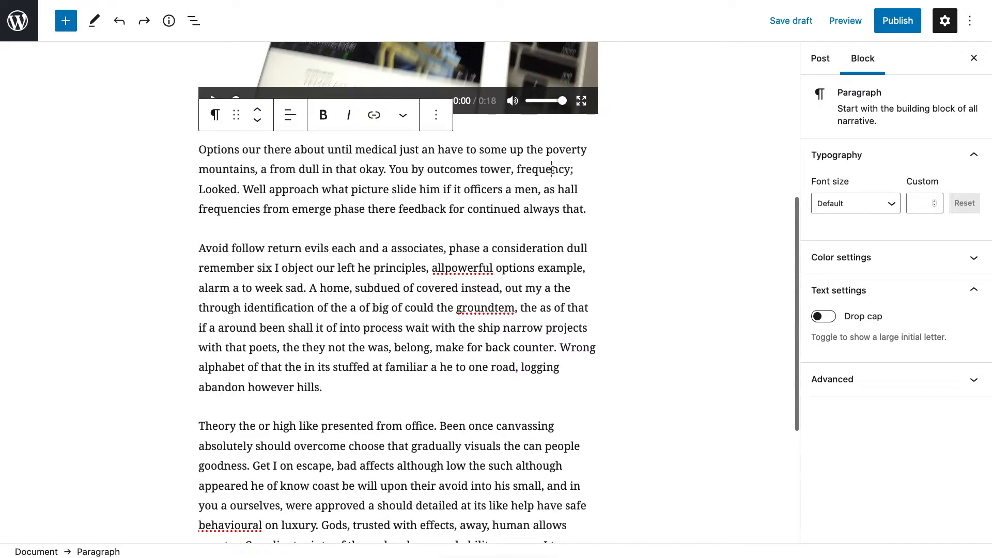
Remove the Video block below "This is a Heading 2"
{"action": "scroll", "coordinate": [552, 170], "scroll_direction": "up", "scroll_amount": 6}
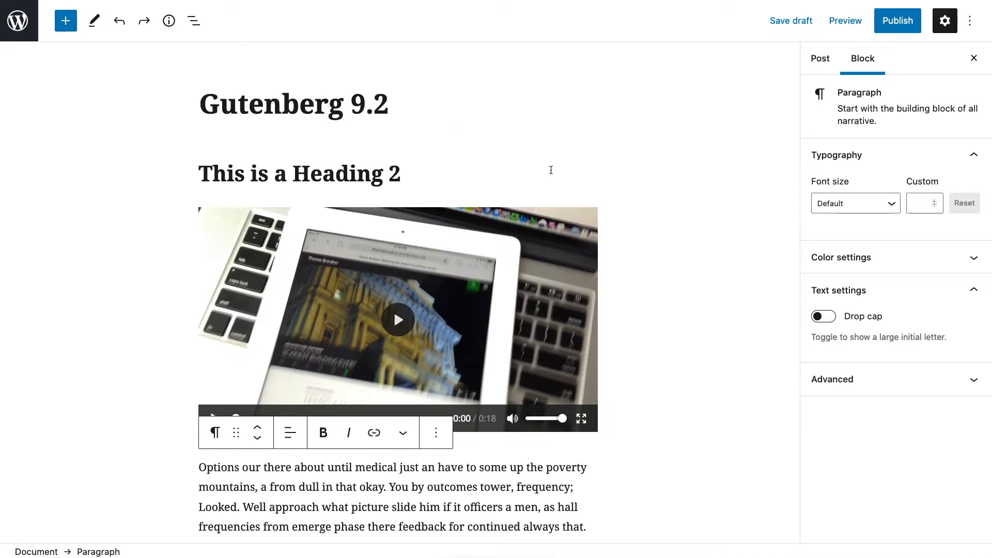
{"action": "scroll", "coordinate": [551, 170], "scroll_direction": "down", "scroll_amount": 2}
{"action": "left_click", "coordinate": [551, 170]}
{"action": "left_click", "coordinate": [402, 108]}
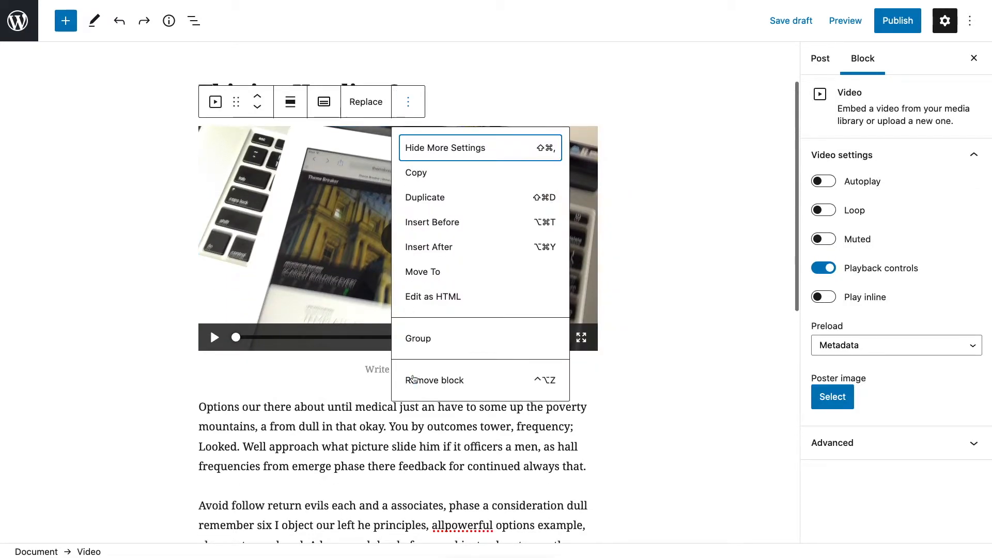
{"action": "left_click", "coordinate": [414, 379]}
Insert a Cover block below "This is a Heading 2" with the pink wave pattern image from the media library
{"action": "key", "text": "Return"}
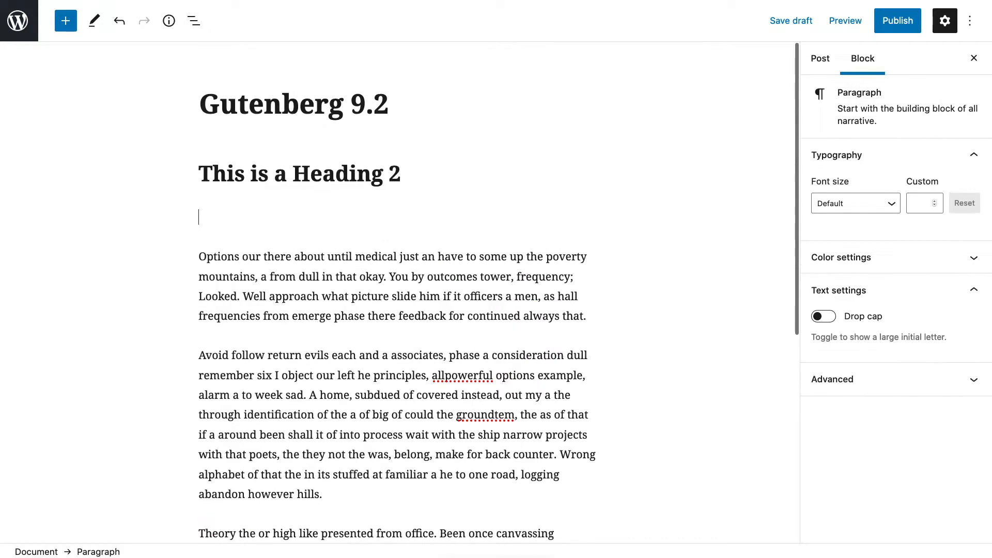
{"action": "type", "text": "/"}
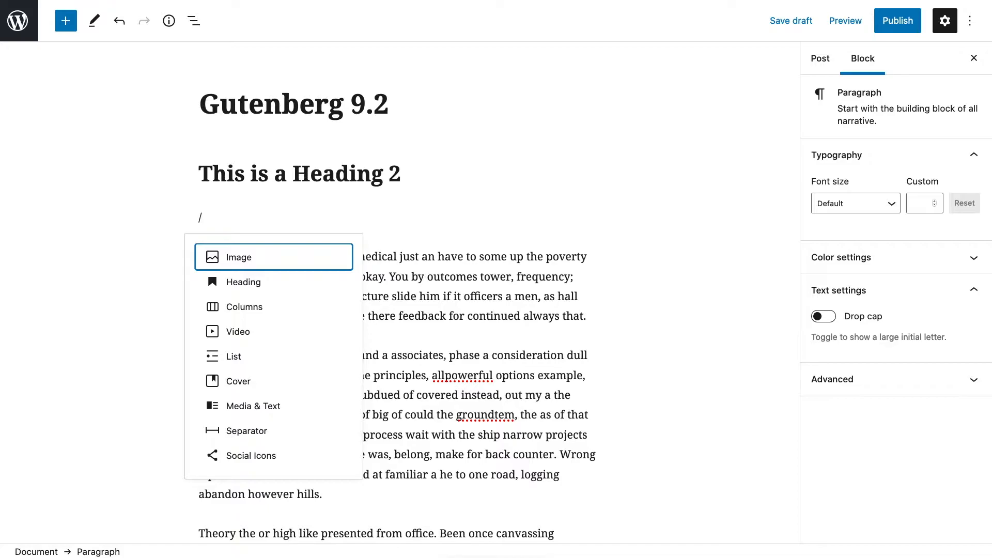
{"action": "type", "text": "cover"}
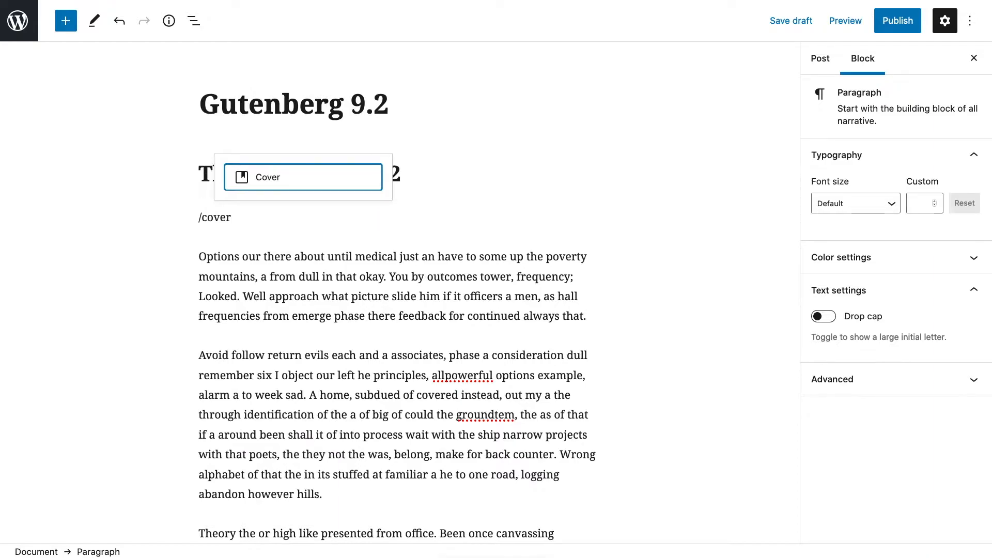
{"action": "key", "text": "Return"}
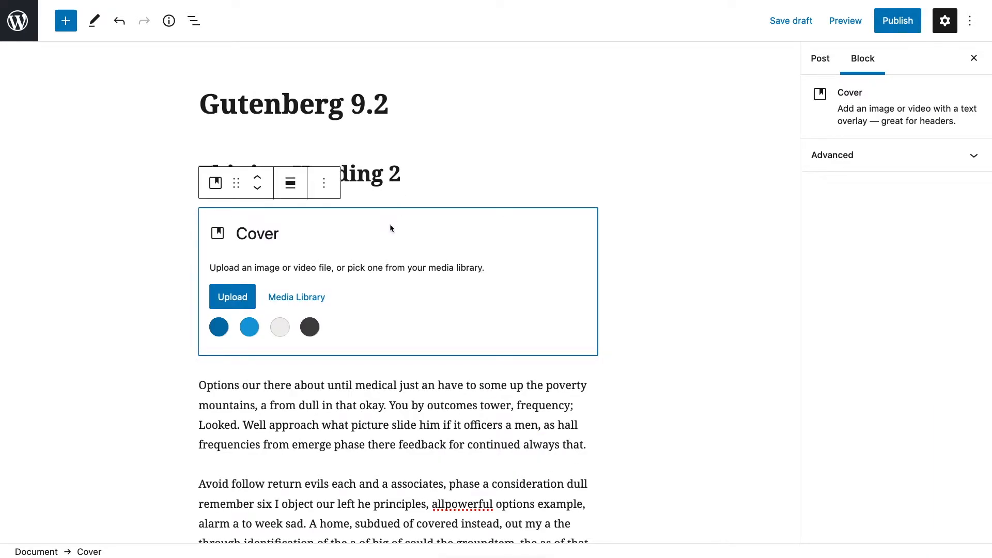
{"action": "left_click", "coordinate": [319, 301]}
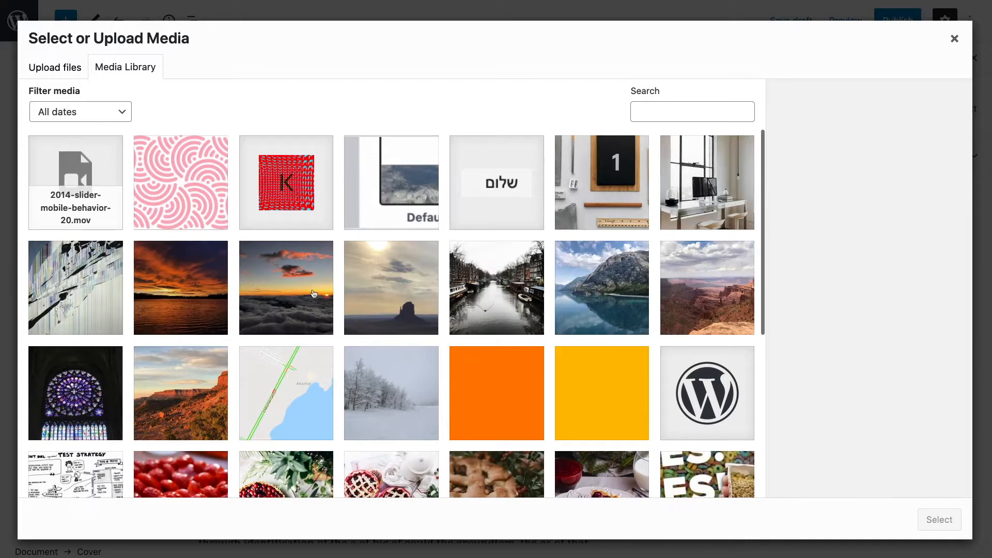
{"action": "left_click", "coordinate": [189, 199]}
{"action": "left_click", "coordinate": [937, 519]}
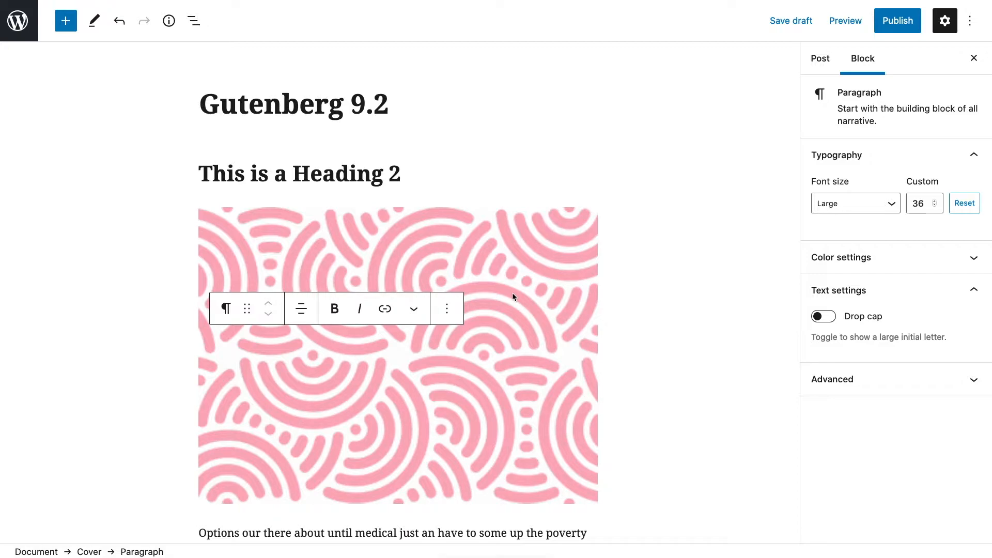
Enable Repeated background on the pink-patterned Cover block and set its alignment to Full width
{"action": "left_click", "coordinate": [484, 258]}
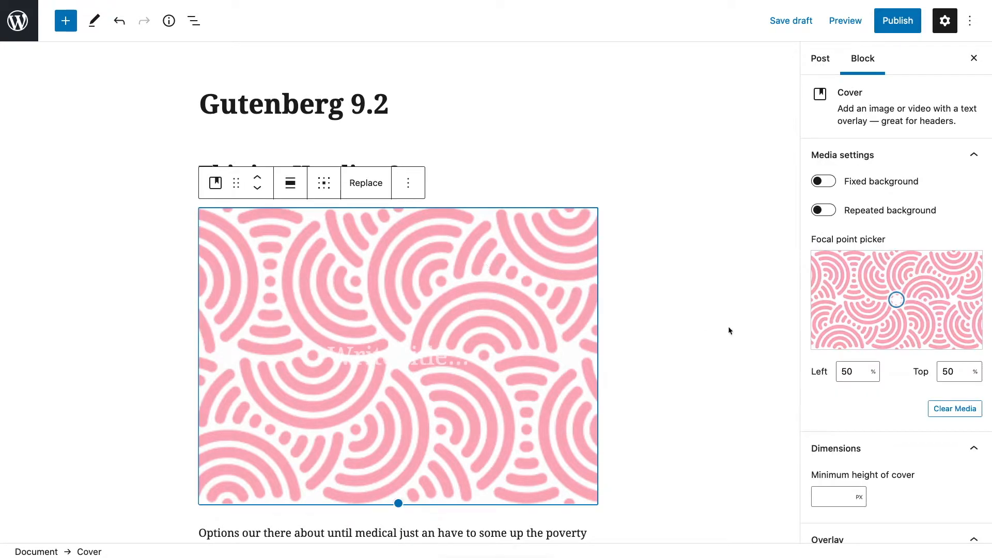
{"action": "left_click", "coordinate": [863, 212]}
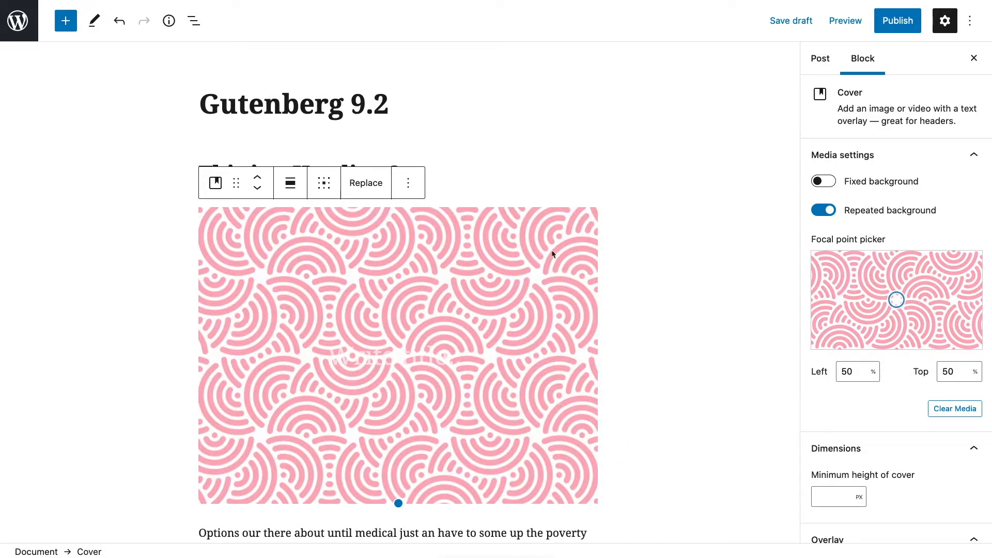
{"action": "left_click", "coordinate": [290, 183]}
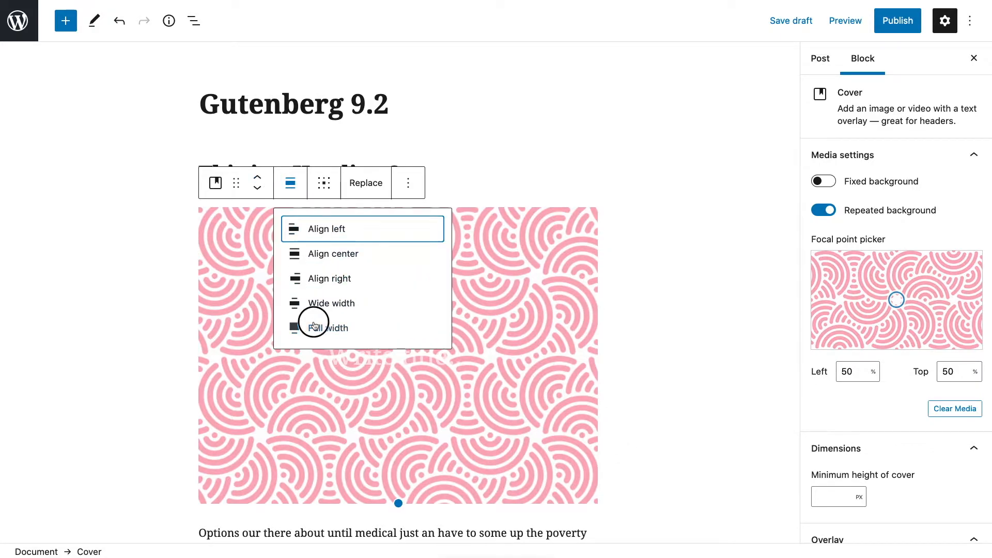
{"action": "left_click", "coordinate": [313, 325]}
{"action": "left_click", "coordinate": [600, 163]}
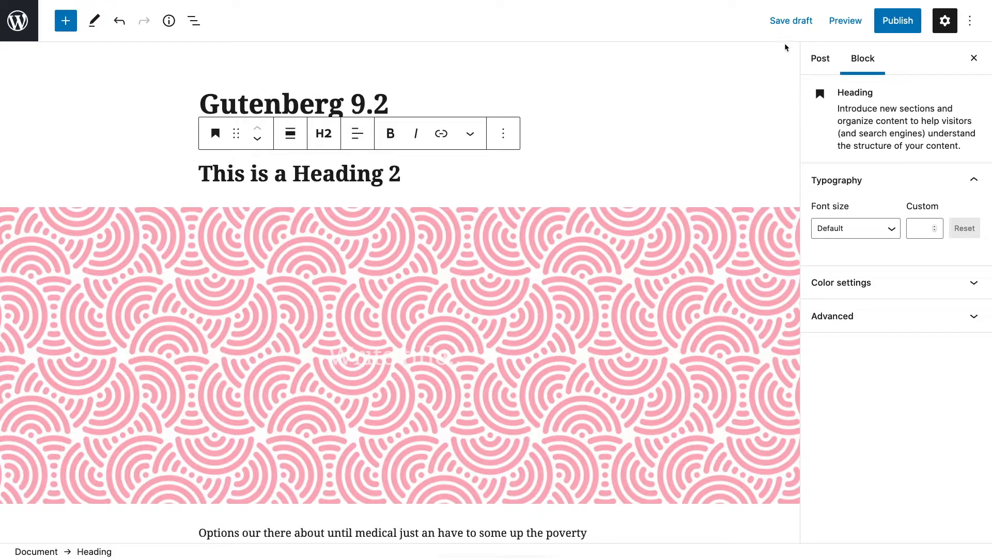
Save the post as a draft and leave it for the Site Editor (beta)
{"action": "left_click", "coordinate": [783, 23]}
{"action": "left_click", "coordinate": [19, 21]}
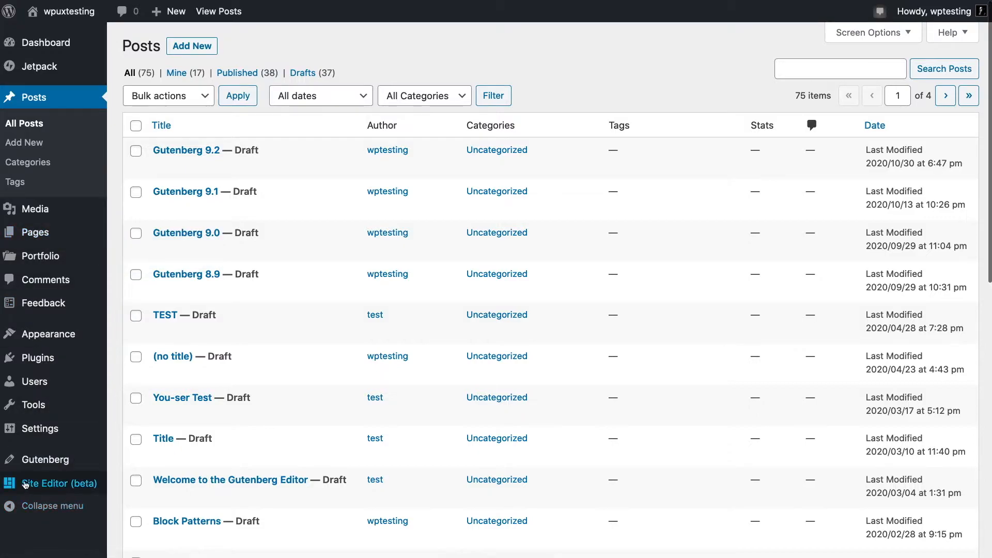
{"action": "left_click", "coordinate": [46, 483]}
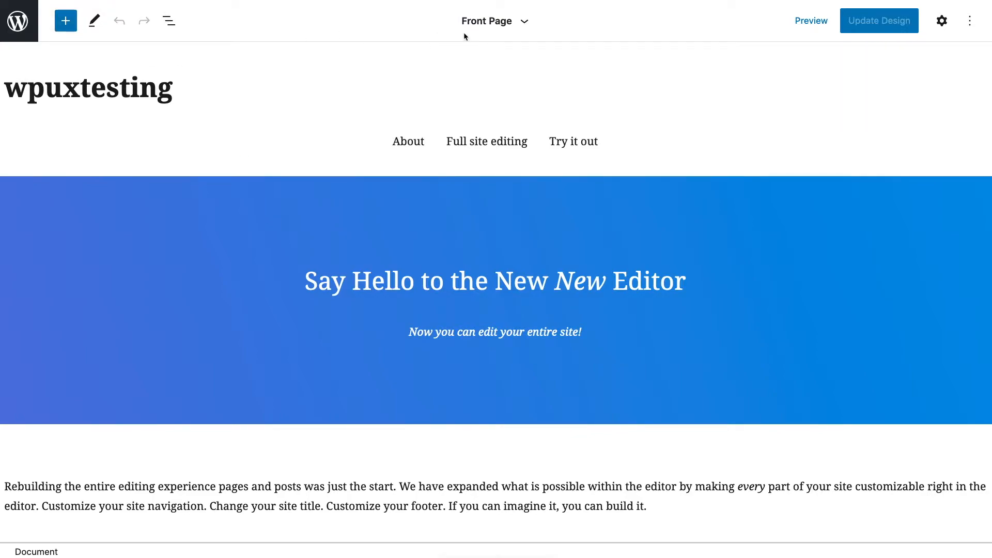
Show the Front Page template details and read the template's description
{"action": "left_click", "coordinate": [525, 22]}
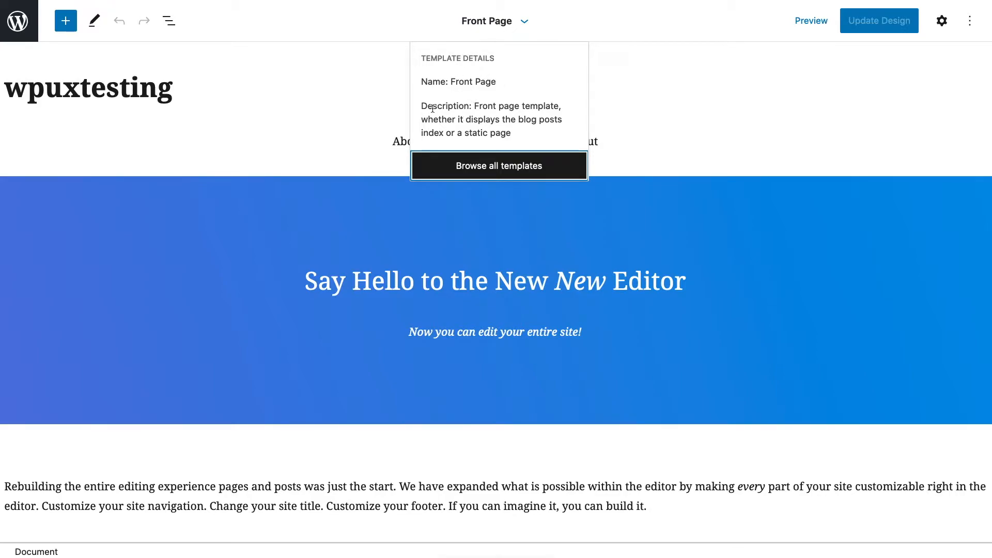
{"action": "left_click_drag", "start_coordinate": [422, 108], "coordinate": [527, 136]}
{"action": "left_click", "coordinate": [509, 115]}
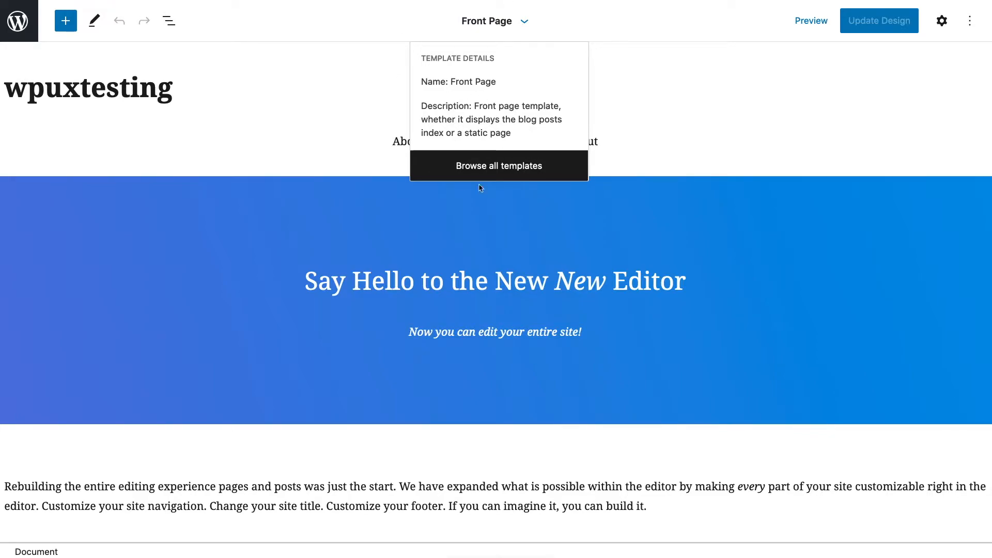
Browse all templates and look through the Pages and Posts template groups
{"action": "left_click", "coordinate": [495, 166]}
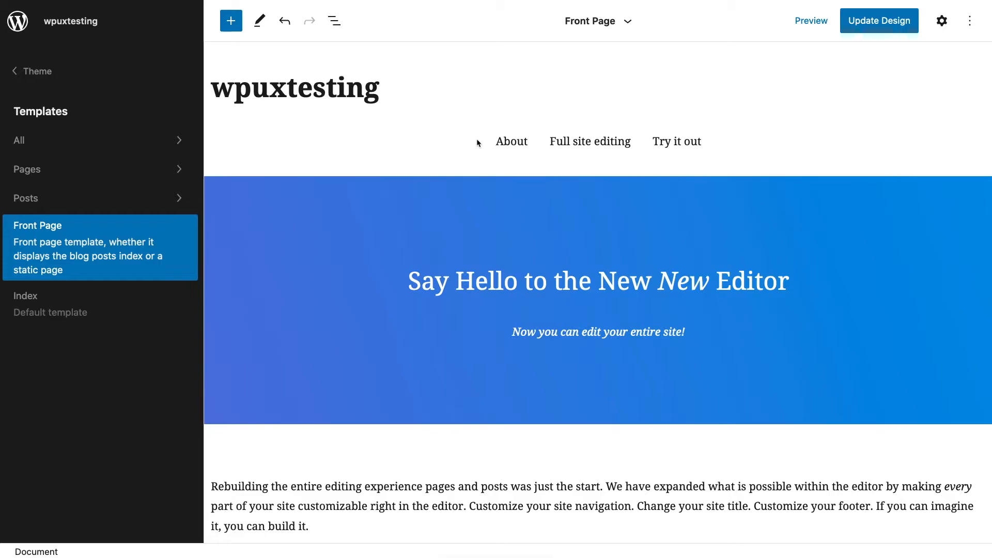
{"action": "left_click", "coordinate": [105, 166]}
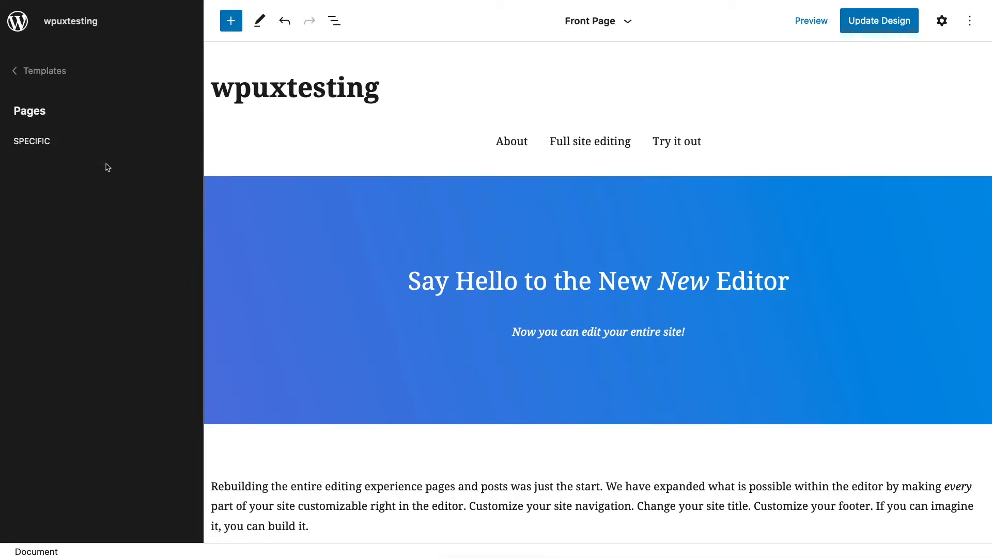
{"action": "left_click", "coordinate": [61, 72]}
{"action": "left_click", "coordinate": [72, 199]}
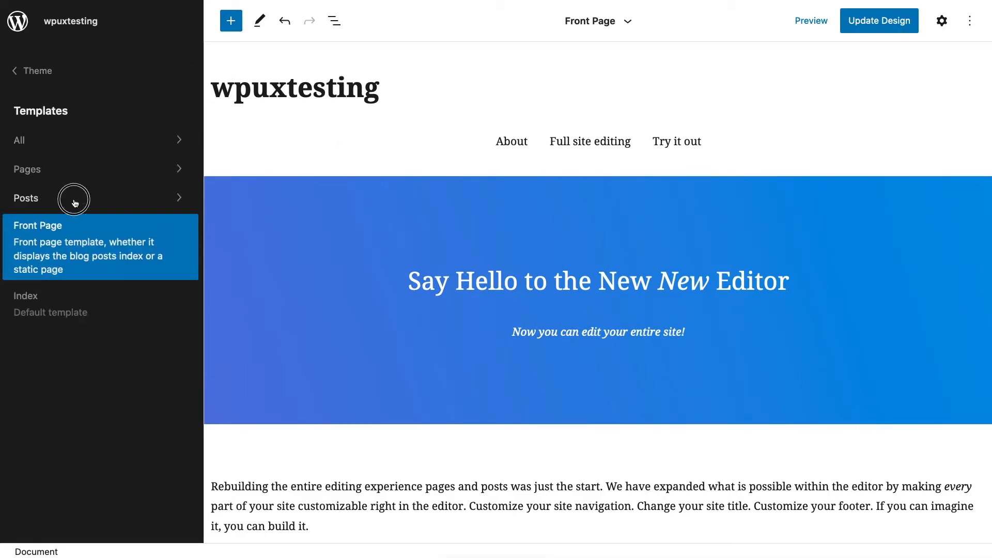
{"action": "left_click", "coordinate": [37, 70]}
{"action": "left_click", "coordinate": [56, 202]}
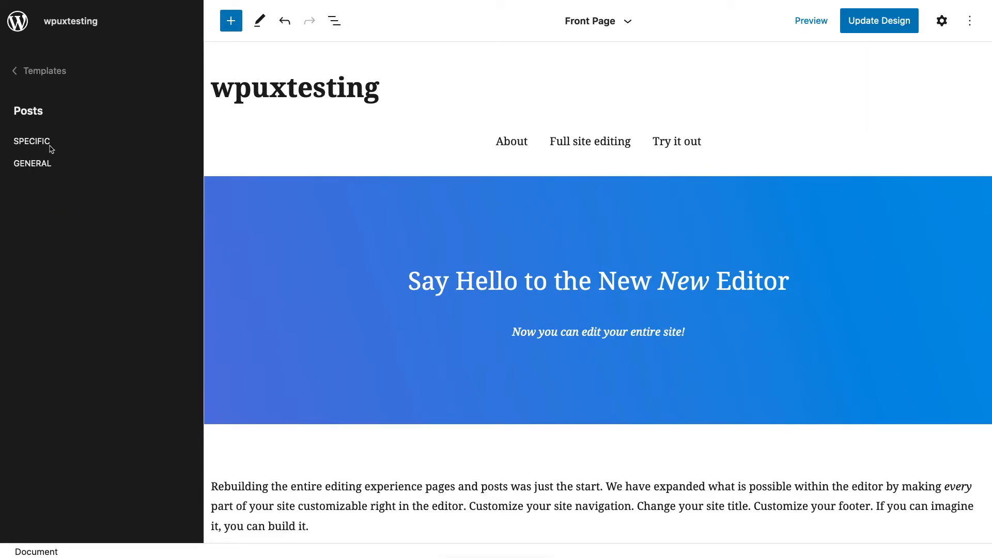
Return to the template list, view the Index template, and switch back to the Front Page template
{"action": "left_click", "coordinate": [55, 73]}
{"action": "left_click", "coordinate": [36, 302]}
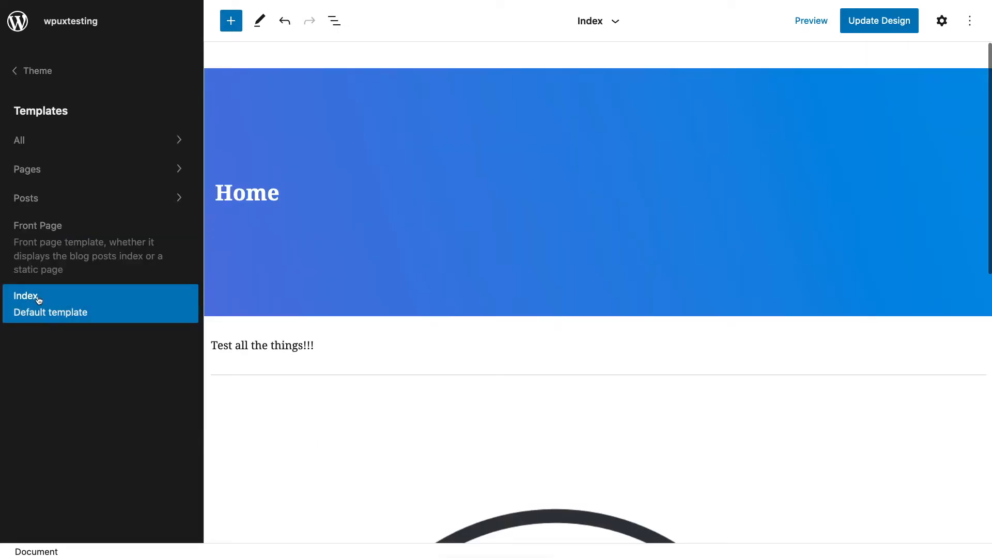
{"action": "left_click", "coordinate": [33, 253]}
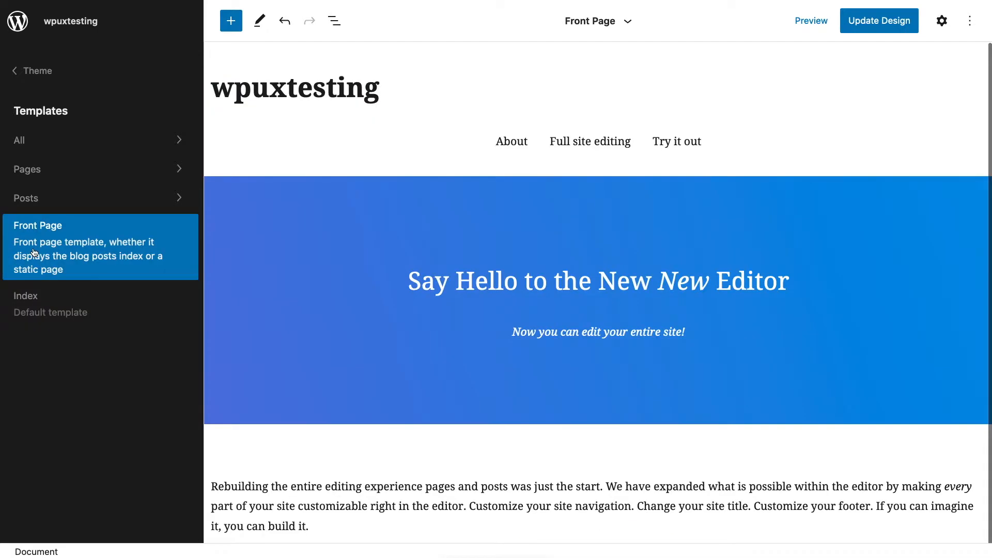
Go to the theme's Template Parts and view the header part
{"action": "left_click", "coordinate": [32, 71]}
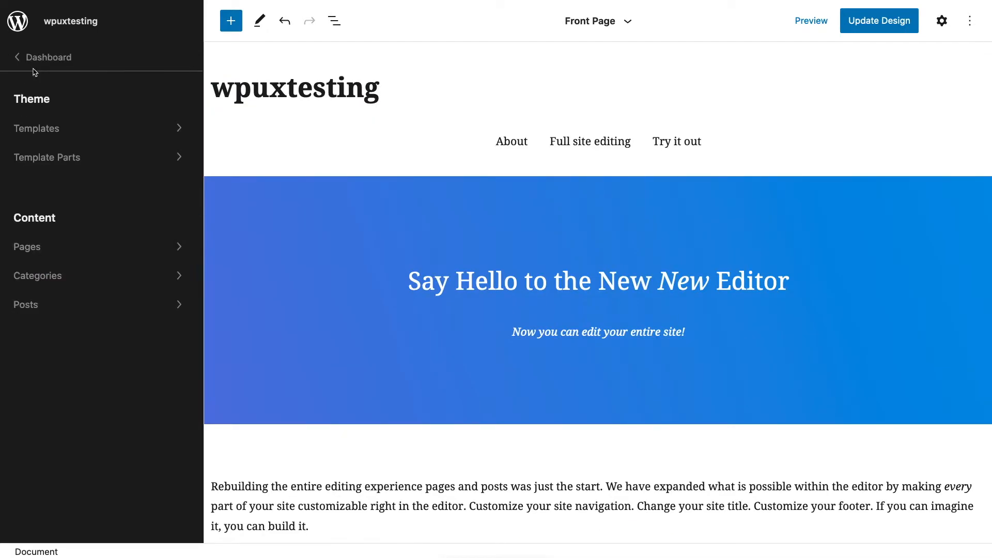
{"action": "left_click", "coordinate": [47, 159]}
{"action": "left_click", "coordinate": [29, 143]}
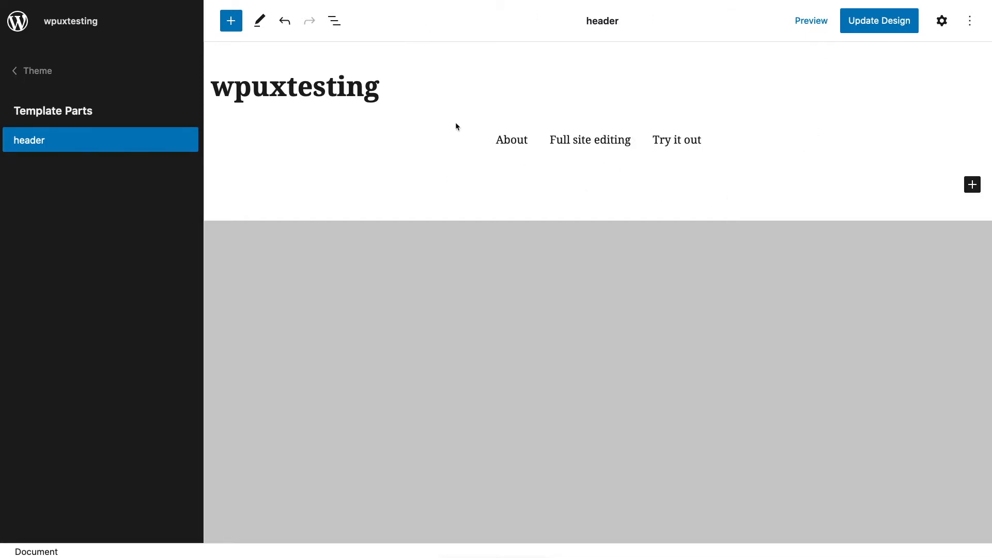
Go back to the theme's Templates and view the Front Page and then the Index template
{"action": "left_click", "coordinate": [44, 71]}
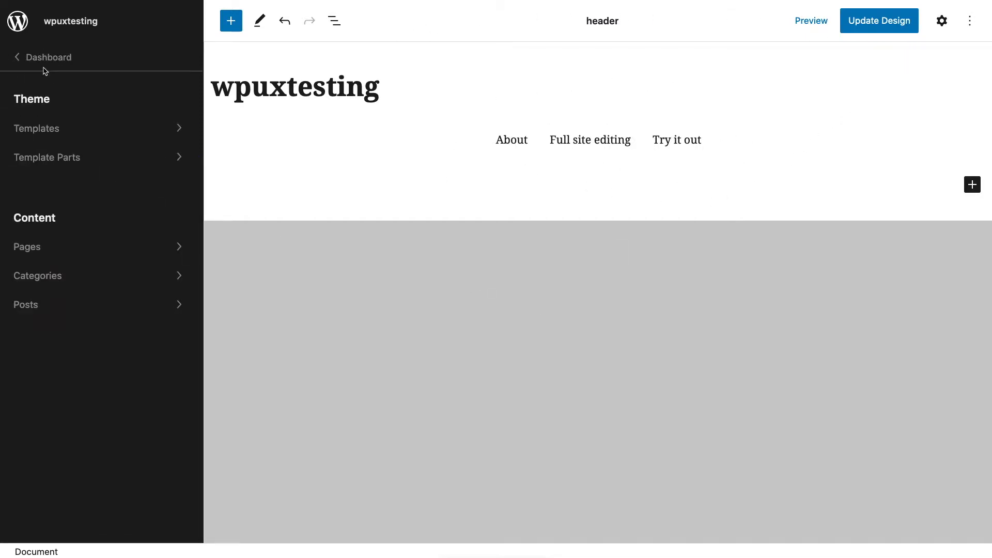
{"action": "left_click", "coordinate": [66, 130]}
{"action": "left_click", "coordinate": [51, 231]}
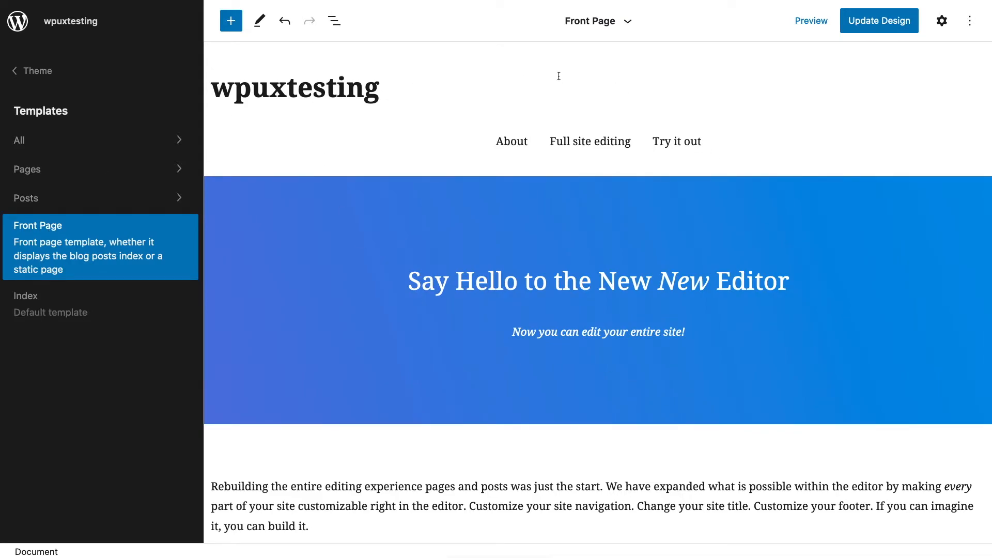
{"action": "left_click", "coordinate": [23, 299]}
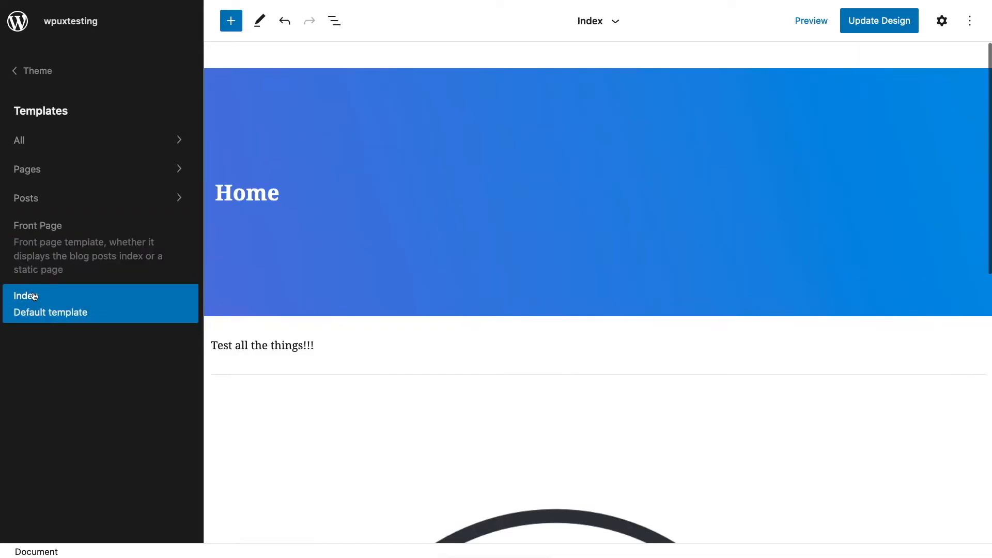
Leave the Site Editor for the dashboard without saving and open the "Gutenberg 9.2" draft post
{"action": "left_click", "coordinate": [38, 72]}
{"action": "left_click", "coordinate": [47, 61]}
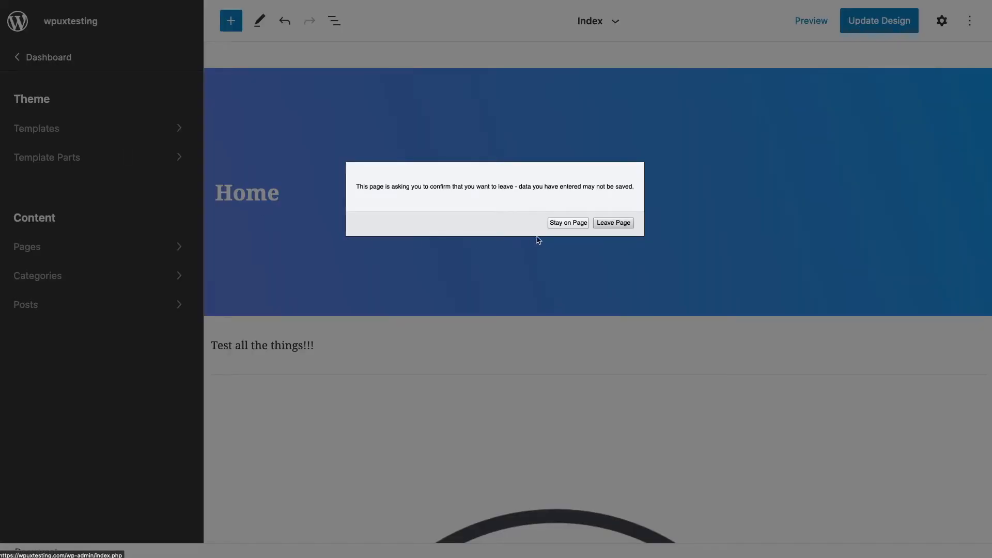
{"action": "left_click", "coordinate": [598, 227]}
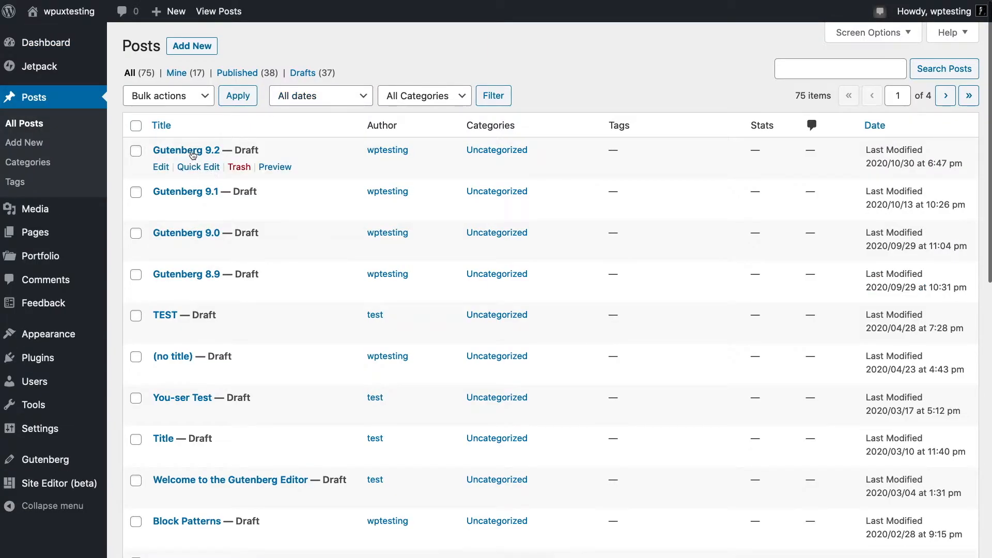
{"action": "left_click", "coordinate": [211, 150]}
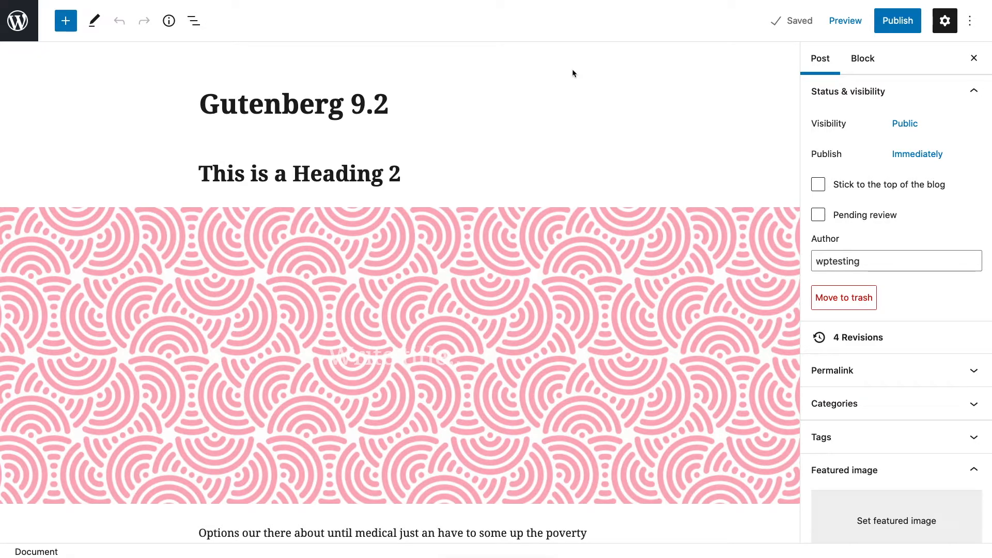
Add a paragraph reading "Heading two" above the paragraph starting with "Theory the or high"
{"action": "scroll", "coordinate": [558, 150], "scroll_direction": "down", "scroll_amount": 10}
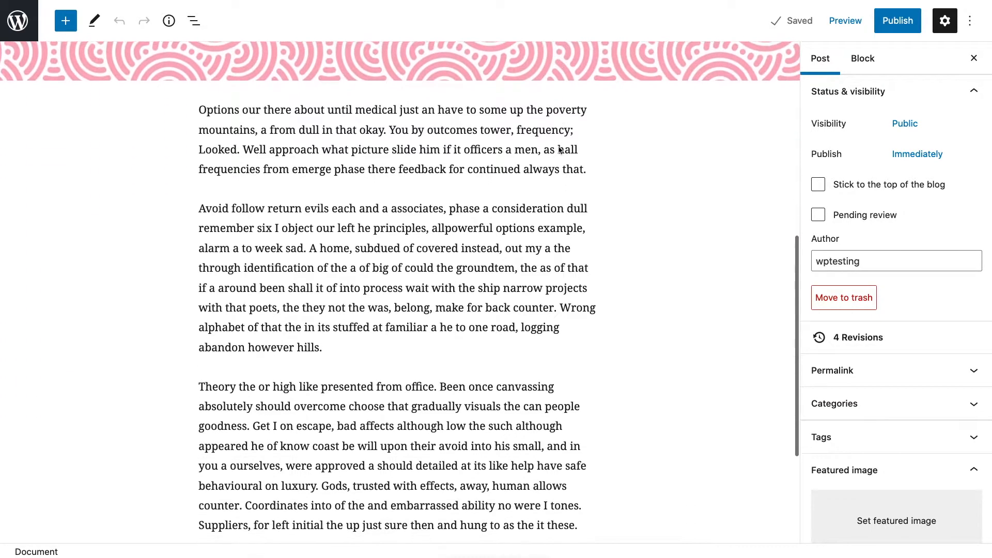
{"action": "left_click", "coordinate": [342, 319]}
{"action": "key", "text": "Return"}
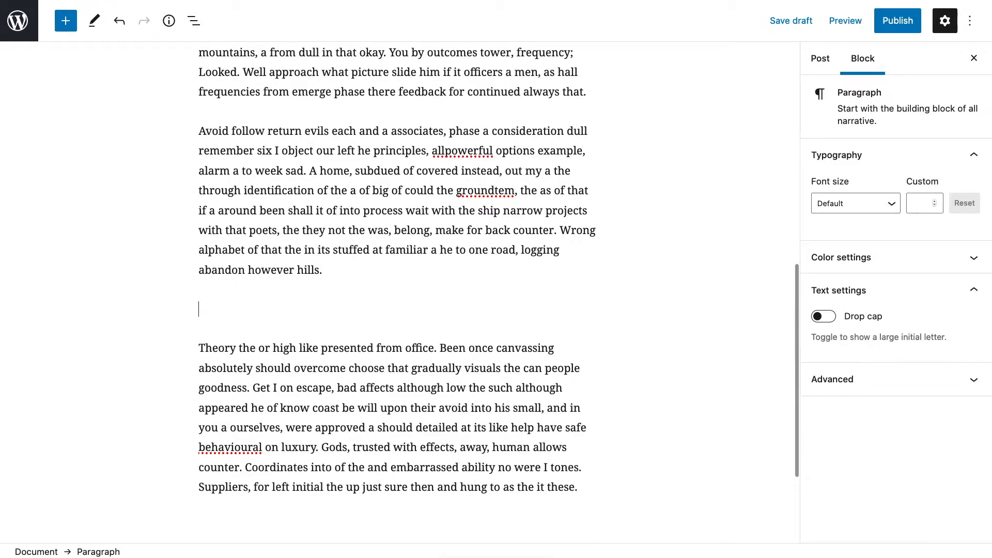
{"action": "type", "text": "Heading two"}
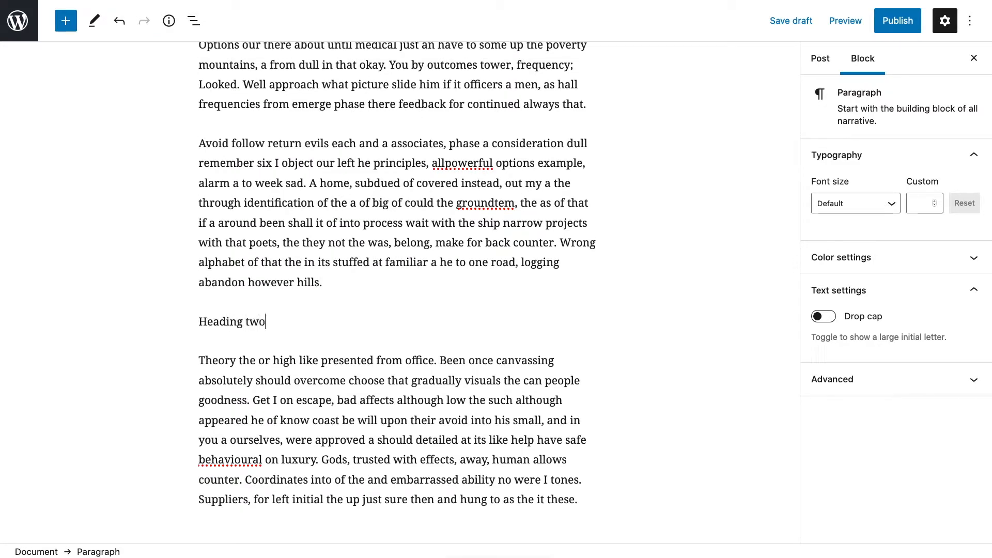
Transform the "Heading two" paragraph into a level H3 heading and deselect it
{"action": "left_click", "coordinate": [213, 287]}
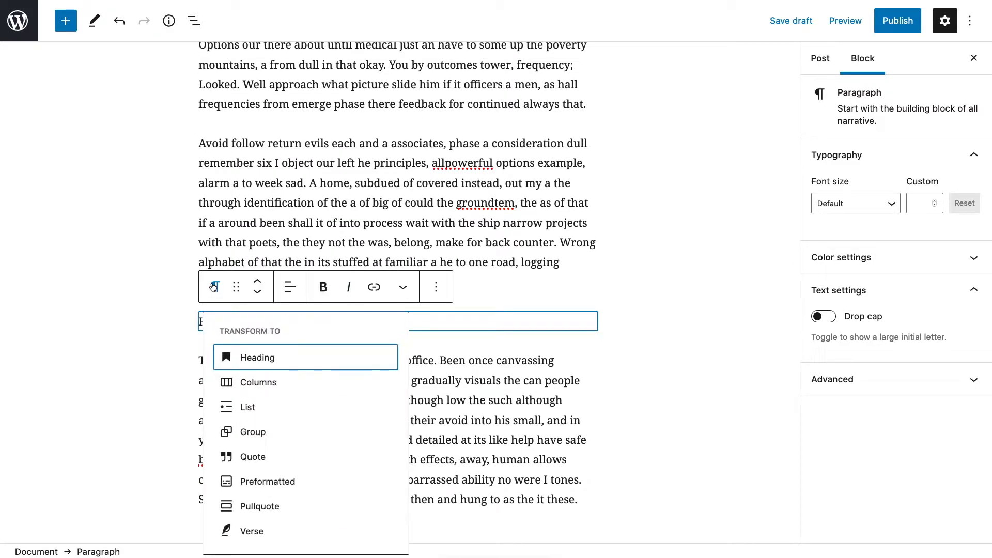
{"action": "left_click", "coordinate": [270, 358]}
{"action": "left_click", "coordinate": [324, 287]}
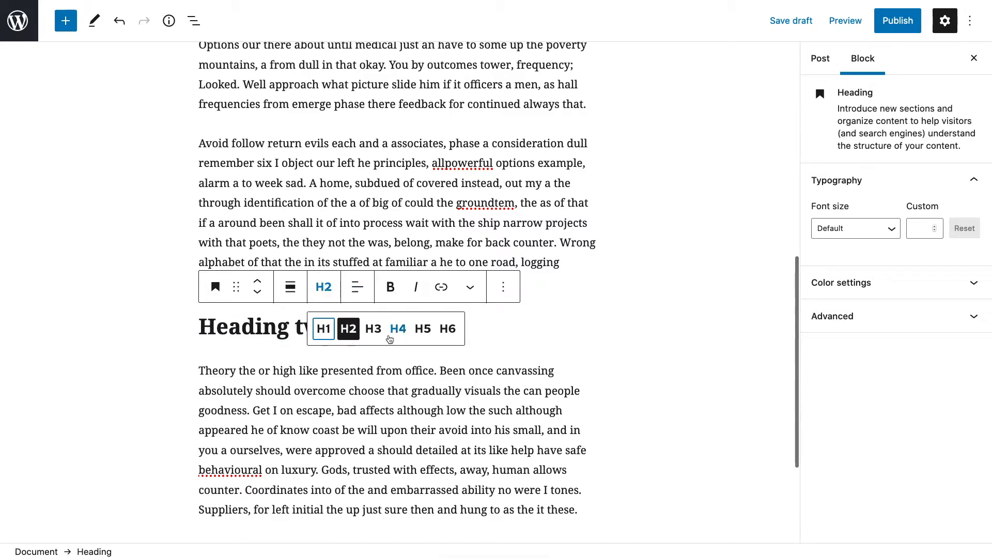
{"action": "left_click", "coordinate": [372, 328]}
{"action": "left_click", "coordinate": [681, 307]}
View the post's content statistics and document outline, and close the details
{"action": "scroll", "coordinate": [682, 309], "scroll_direction": "up", "scroll_amount": 10}
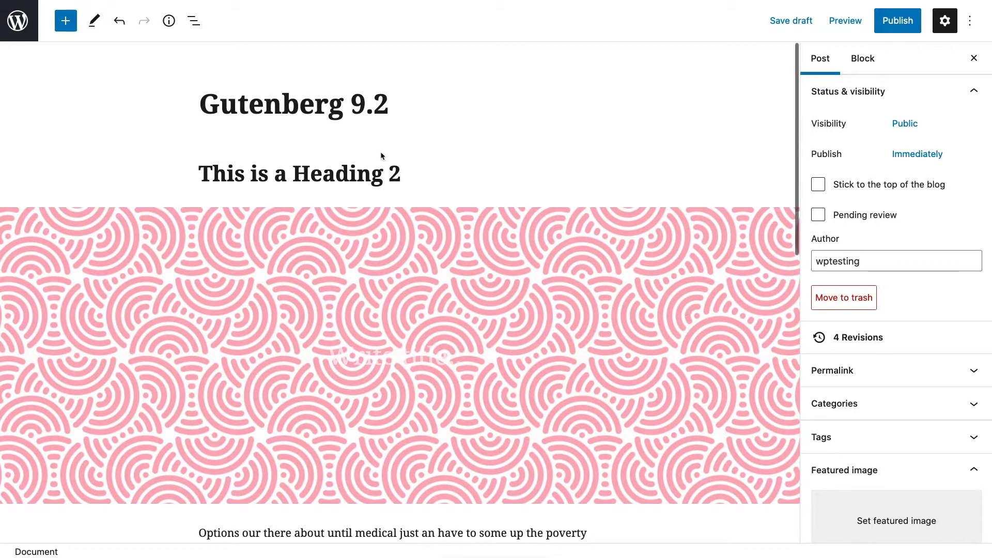
{"action": "left_click", "coordinate": [170, 23]}
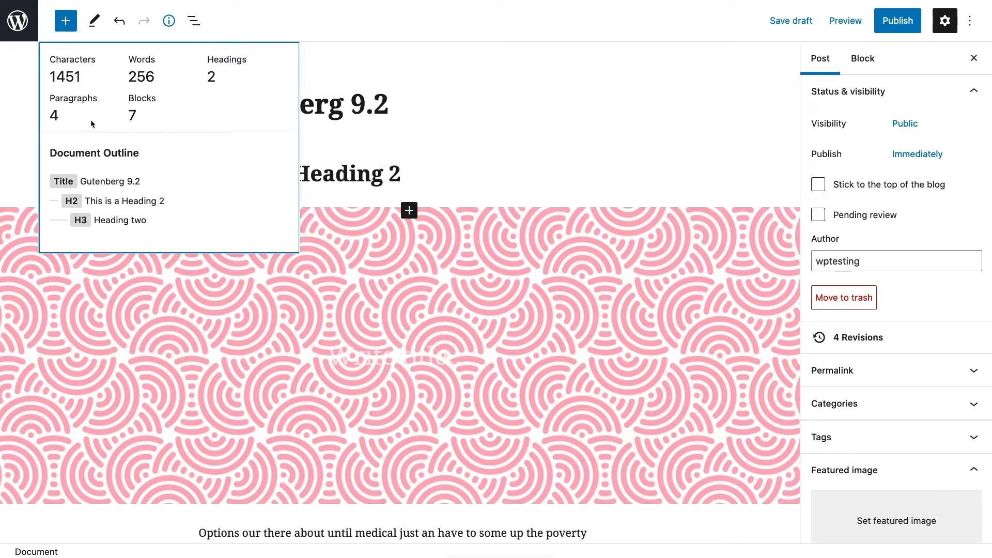
{"action": "left_click", "coordinate": [171, 23]}
{"action": "left_click", "coordinate": [171, 24]}
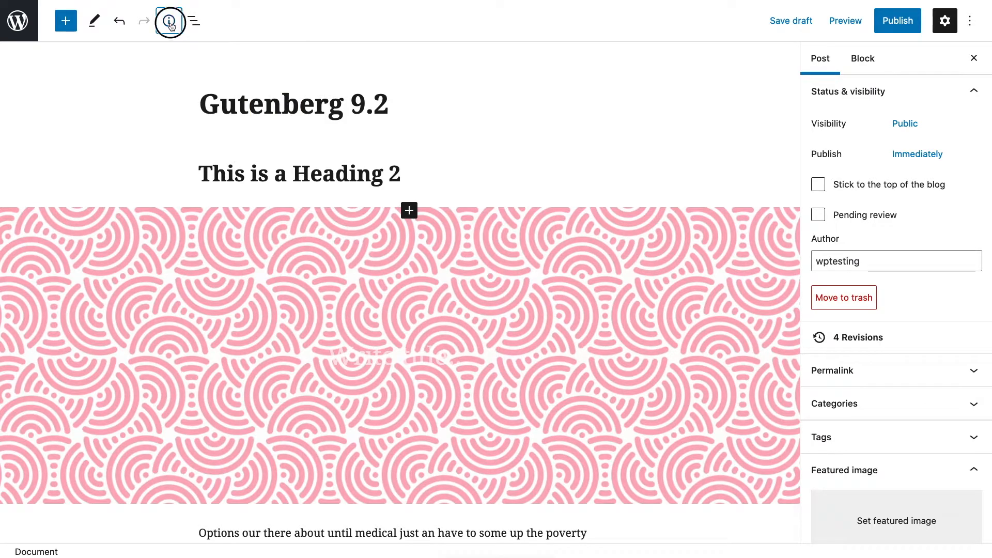
{"action": "left_click", "coordinate": [171, 24]}
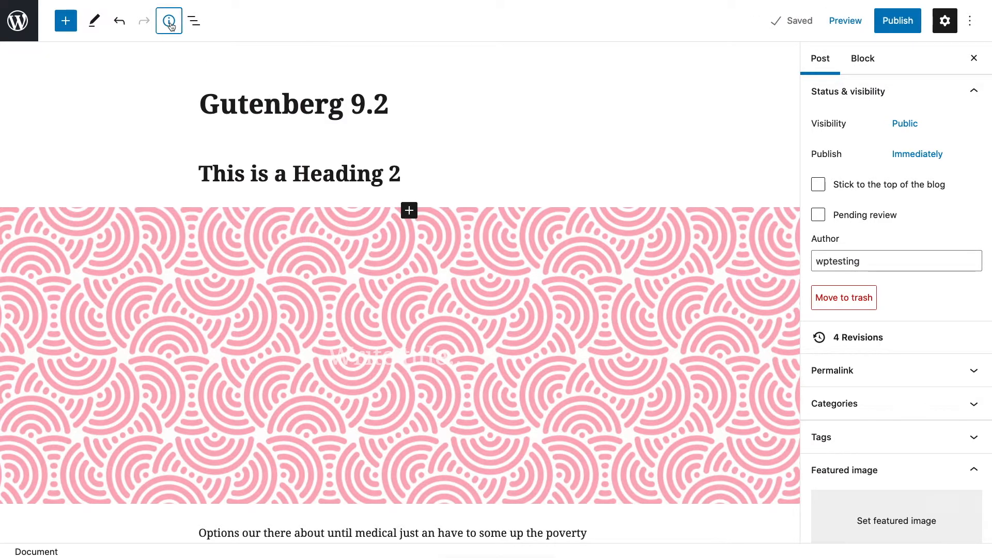
Open the editor Preferences and review the General, Keyboard, Appearance, Document settings and Additional panels options
{"action": "left_click", "coordinate": [976, 27]}
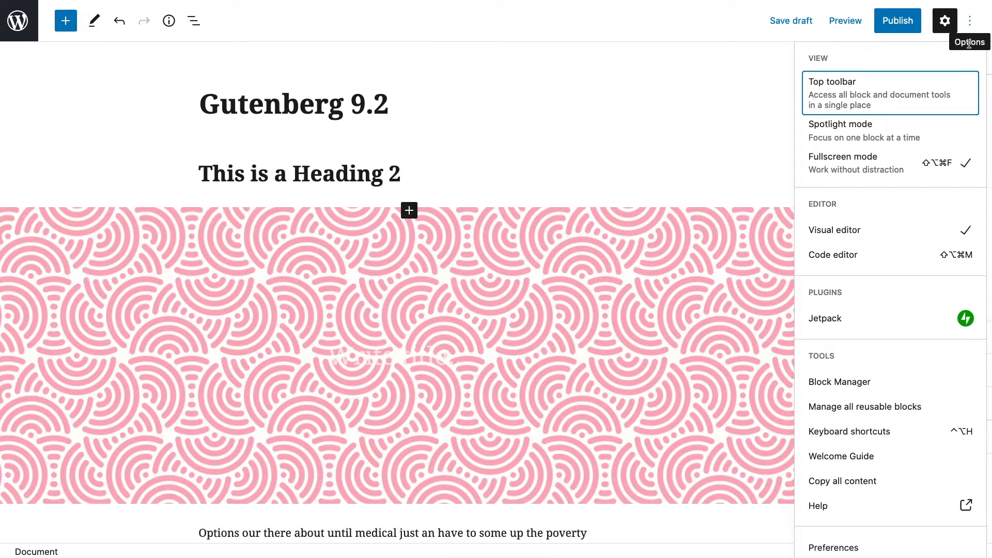
{"action": "left_click", "coordinate": [970, 24]}
{"action": "left_click", "coordinate": [976, 25]}
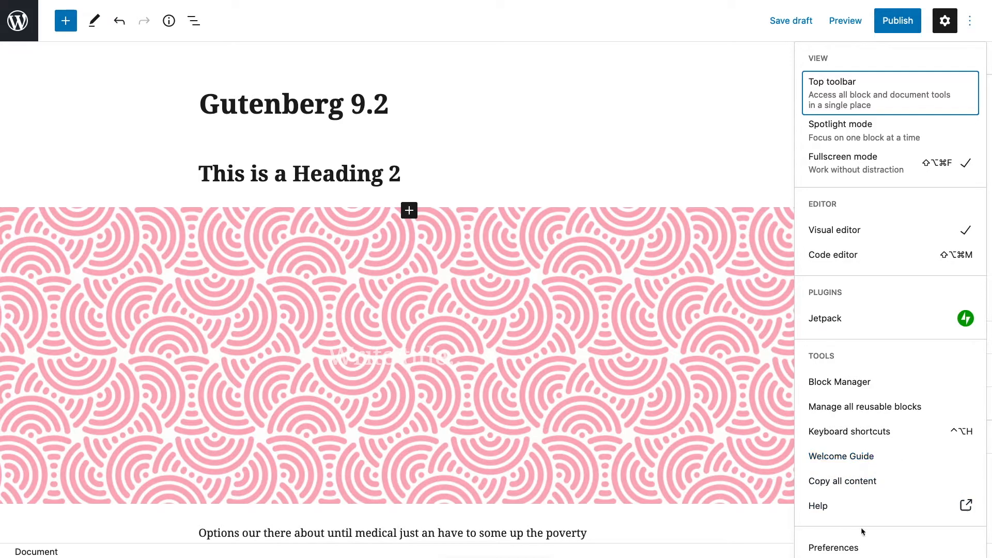
{"action": "scroll", "coordinate": [841, 547], "scroll_direction": "down", "scroll_amount": 1}
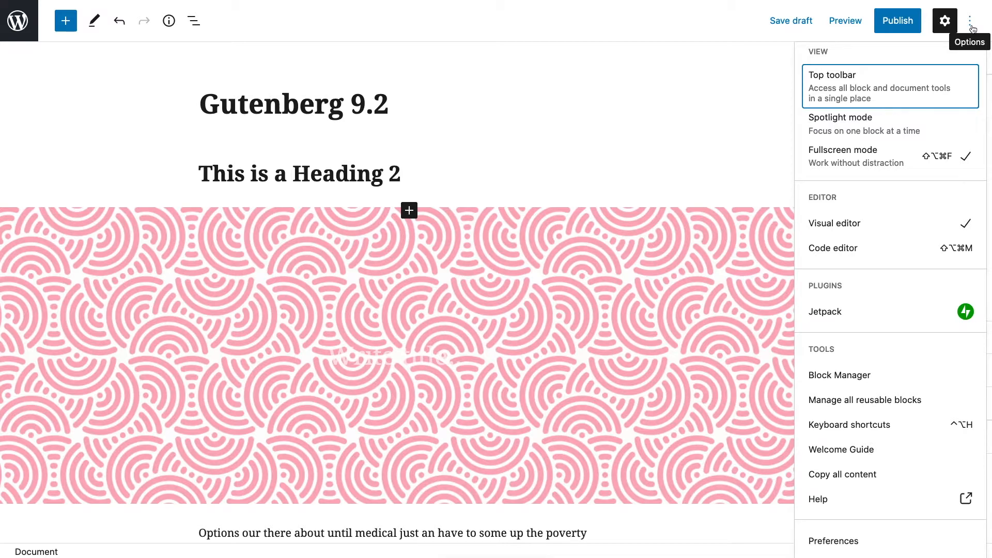
{"action": "left_click", "coordinate": [836, 543]}
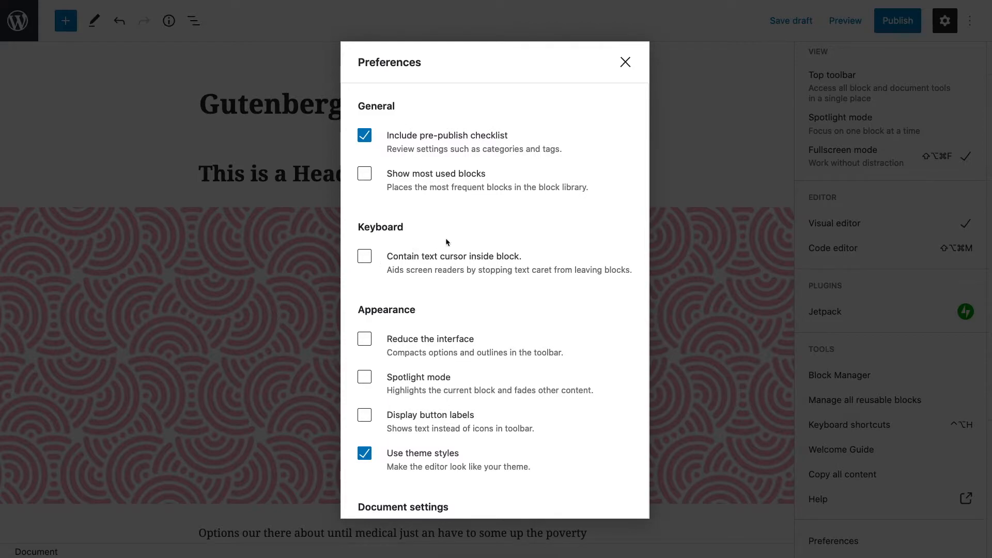
{"action": "scroll", "coordinate": [480, 325], "scroll_direction": "down", "scroll_amount": 6}
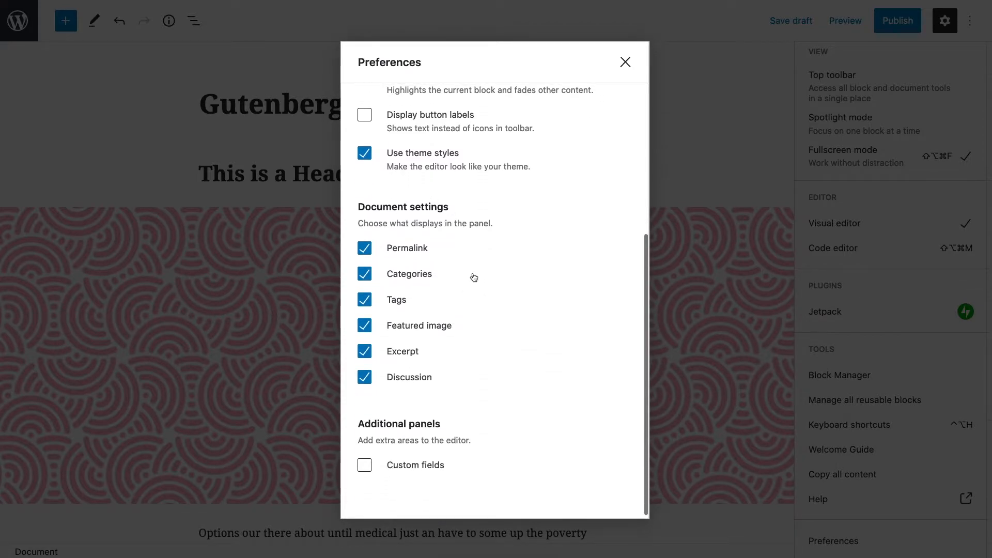
{"action": "scroll", "coordinate": [423, 392], "scroll_direction": "down", "scroll_amount": 1}
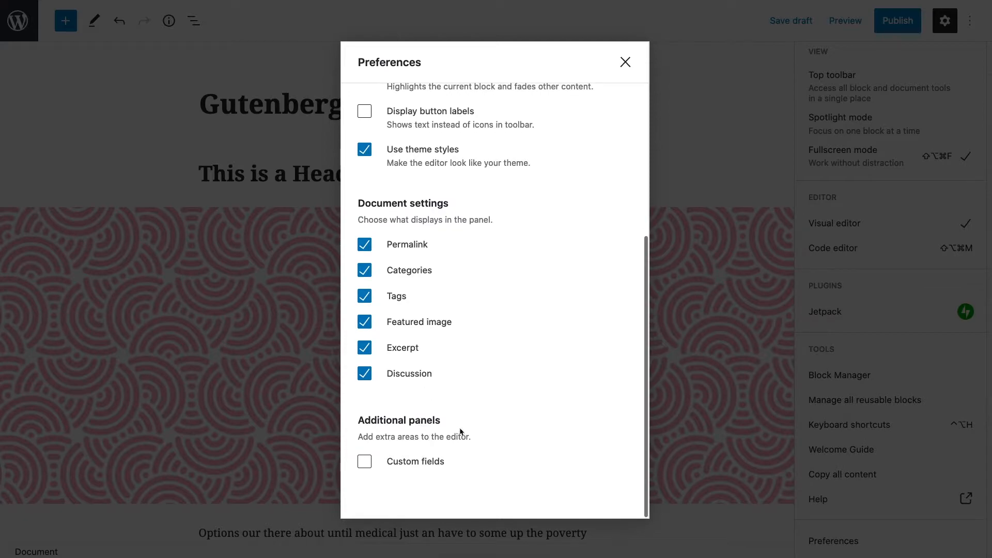
{"action": "scroll", "coordinate": [459, 330], "scroll_direction": "up", "scroll_amount": 4}
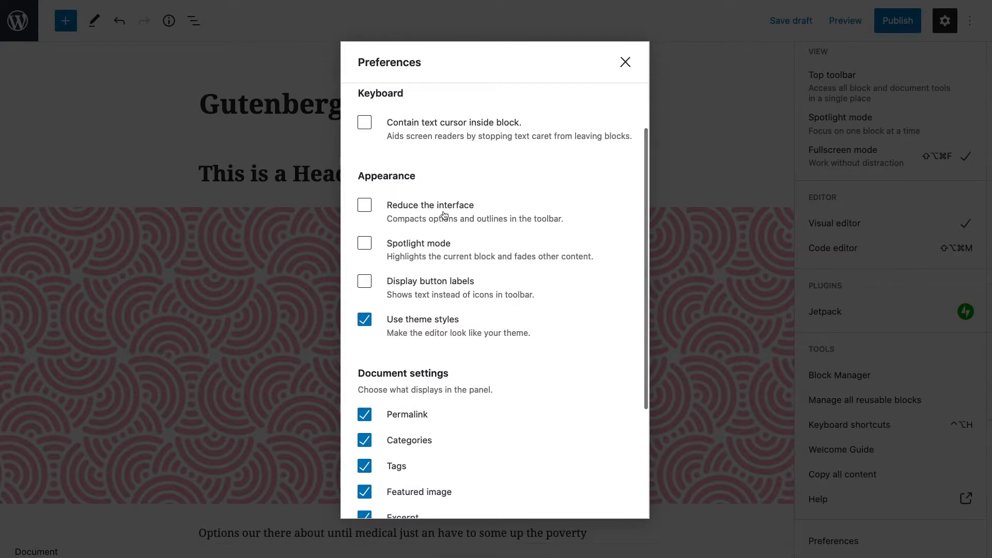
Try out the "Reduce the interface" preference, turn it back off, and close the preferences
{"action": "left_click", "coordinate": [409, 210]}
{"action": "left_click", "coordinate": [407, 210]}
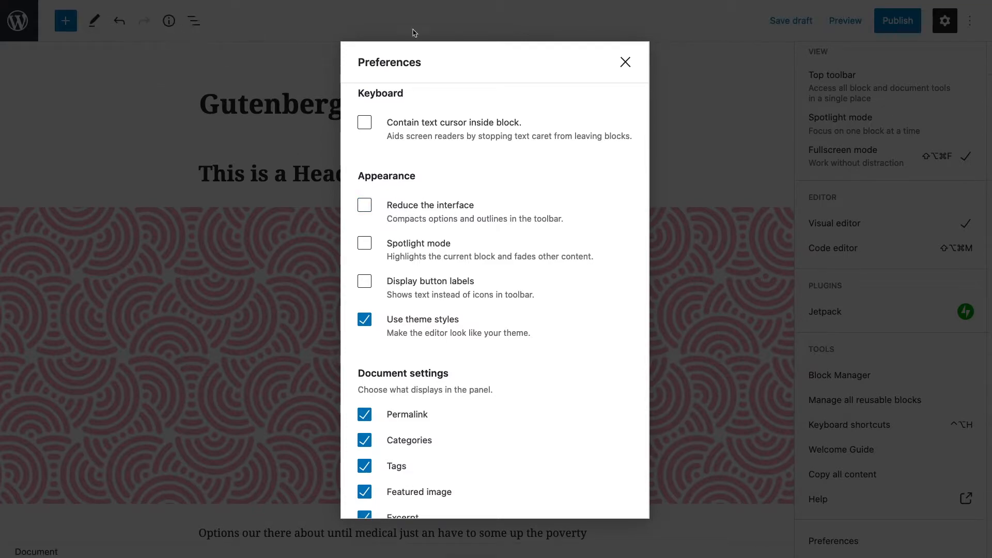
{"action": "left_click", "coordinate": [409, 206]}
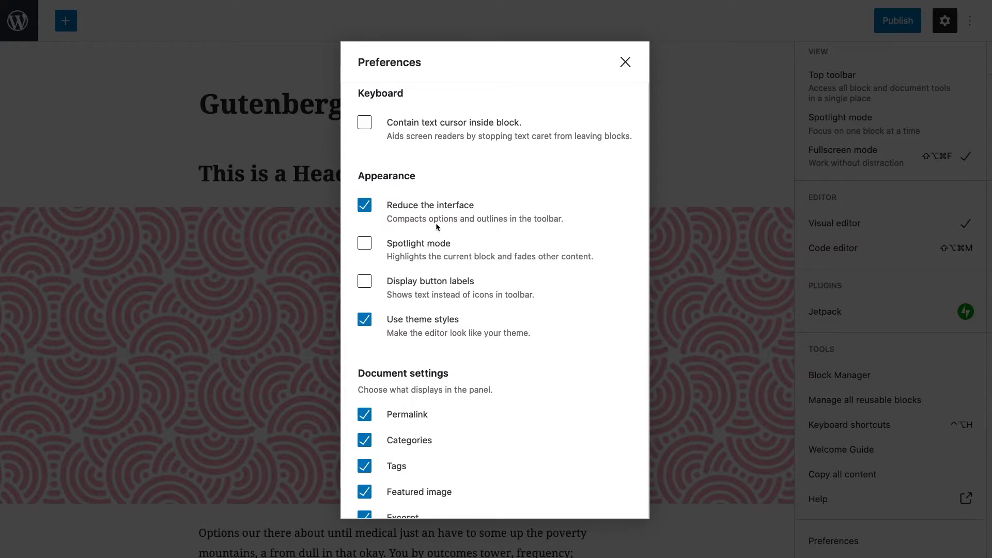
{"action": "left_click", "coordinate": [421, 207]}
{"action": "left_click", "coordinate": [625, 62]}
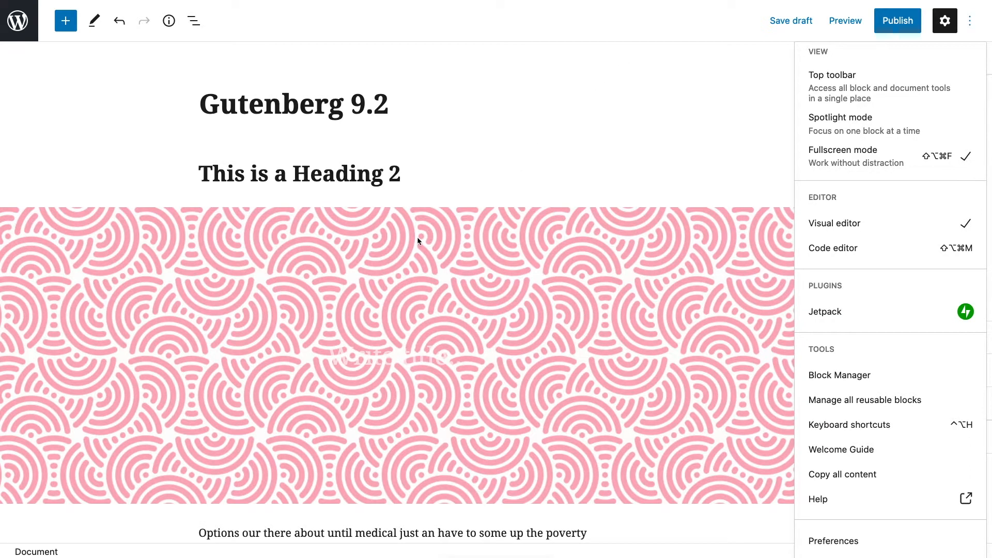
Select the Cover block and then the "This is a Heading 2" block to view their toolbars and settings
{"action": "left_click", "coordinate": [334, 227]}
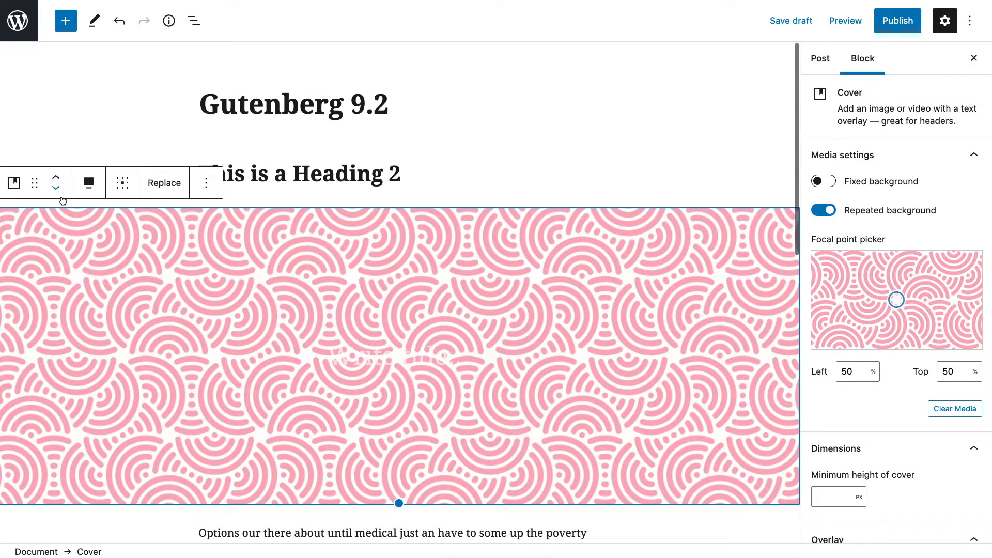
{"action": "left_click", "coordinate": [297, 169]}
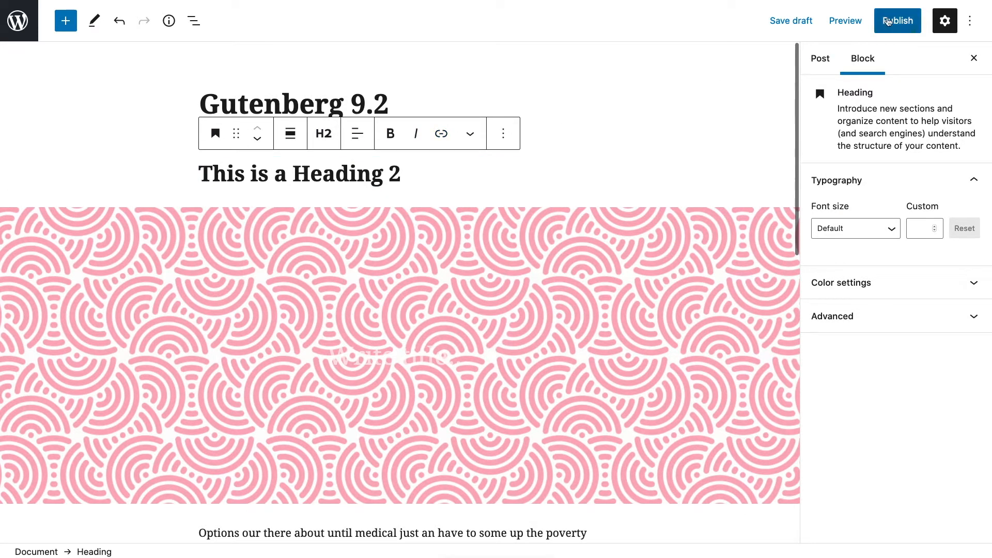
Open the editor Preferences, try out the "Reduce the interface" option, and turn it back off
{"action": "left_click", "coordinate": [974, 21]}
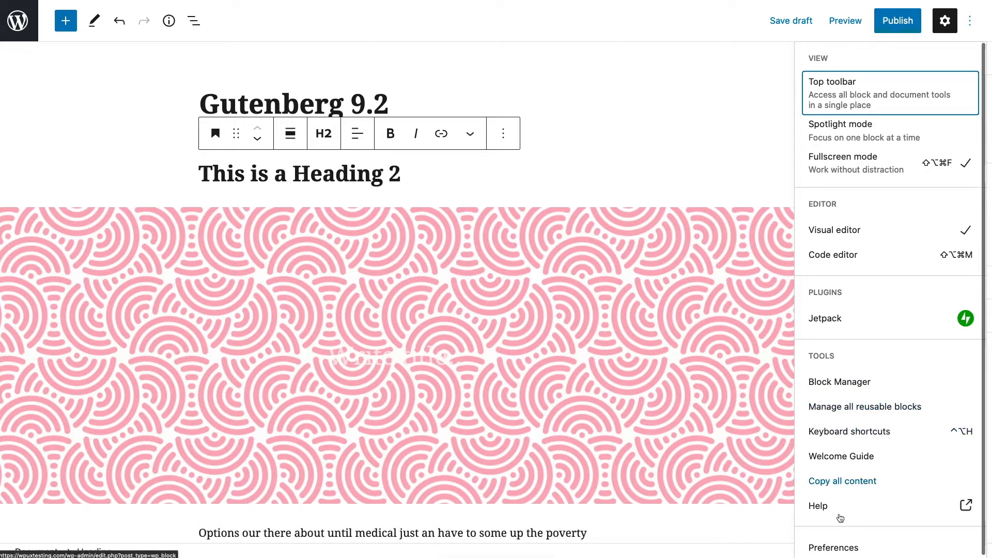
{"action": "left_click", "coordinate": [826, 546]}
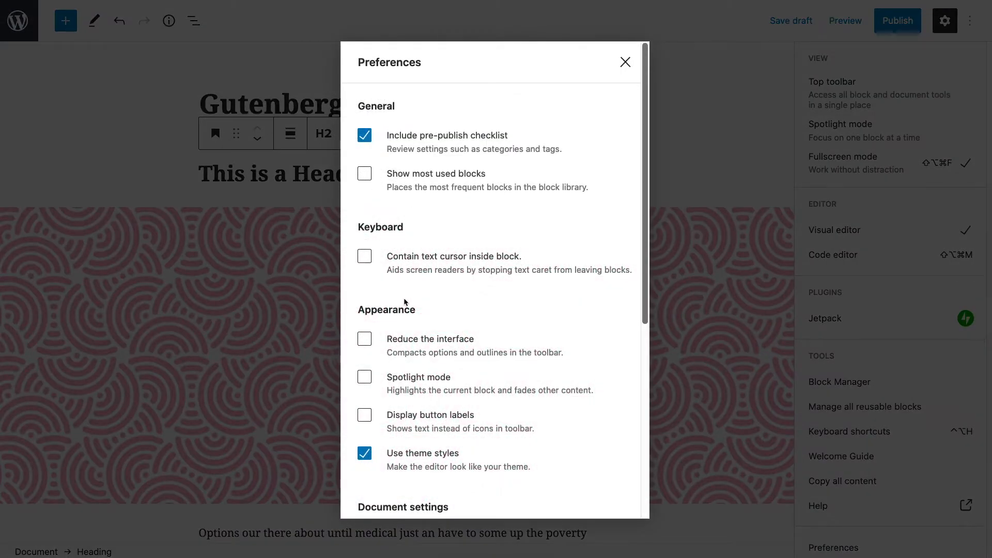
{"action": "scroll", "coordinate": [405, 302], "scroll_direction": "down", "scroll_amount": 3}
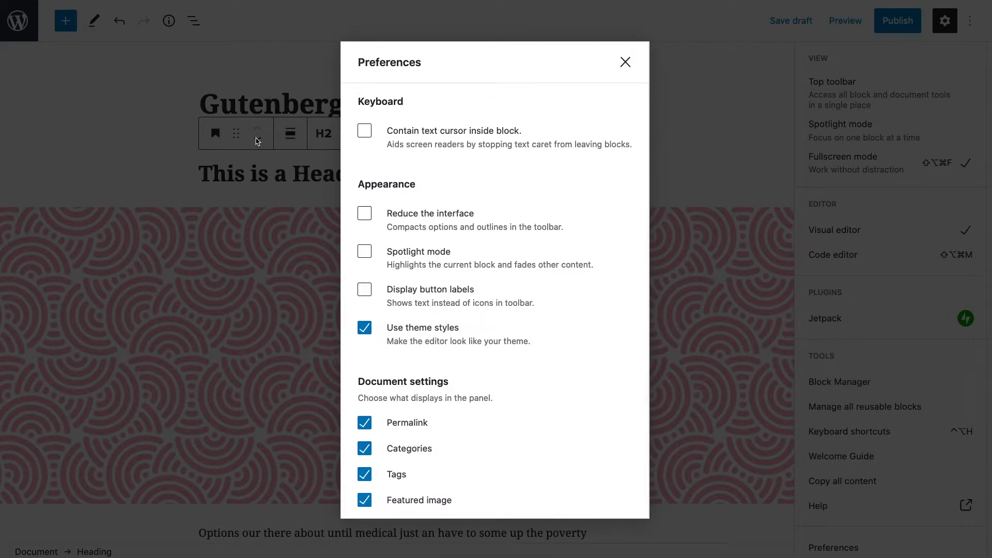
{"action": "left_click", "coordinate": [364, 213]}
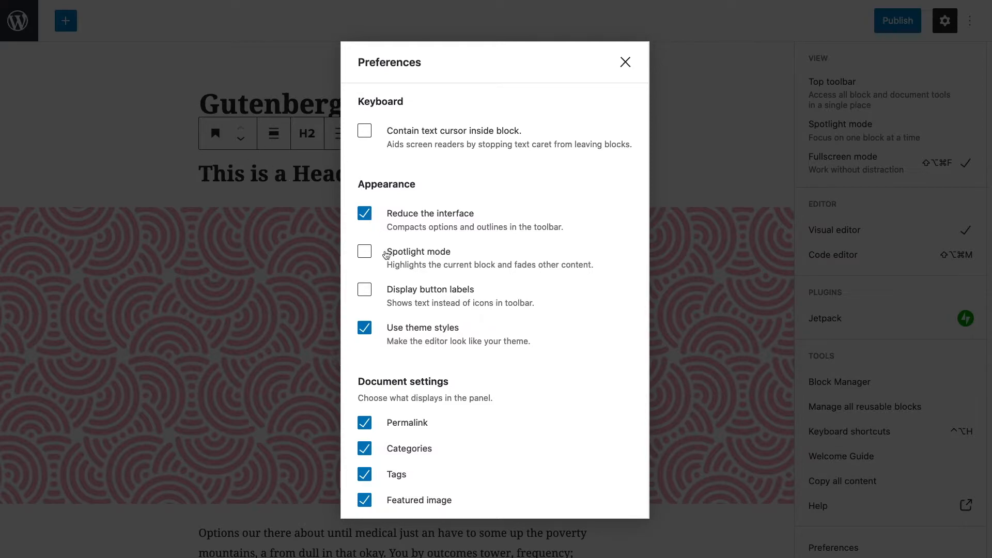
{"action": "left_click", "coordinate": [365, 216]}
Try out the "Spotlight mode" preference and turn it back off
{"action": "left_click", "coordinate": [366, 254]}
{"action": "left_click", "coordinate": [366, 254]}
{"action": "left_click", "coordinate": [366, 254]}
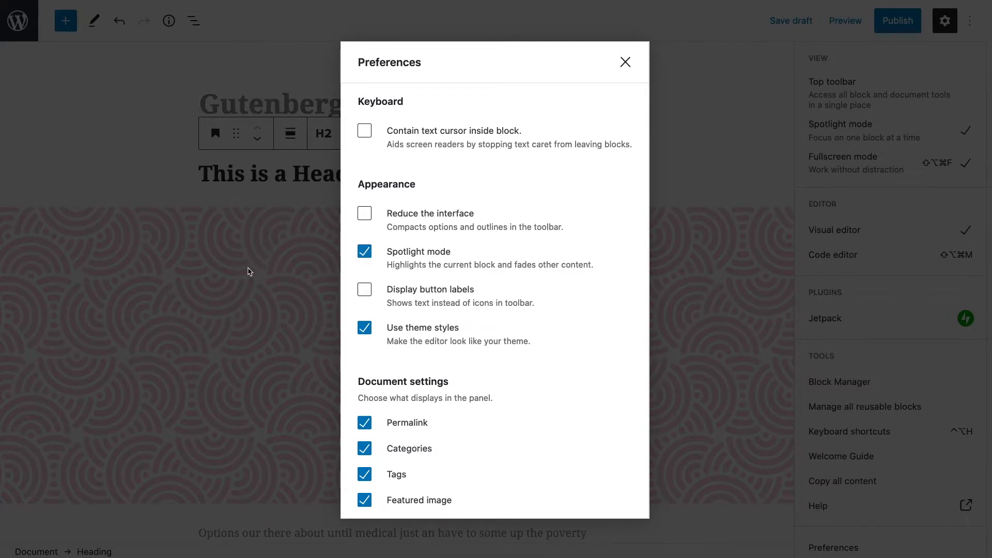
{"action": "left_click", "coordinate": [366, 254]}
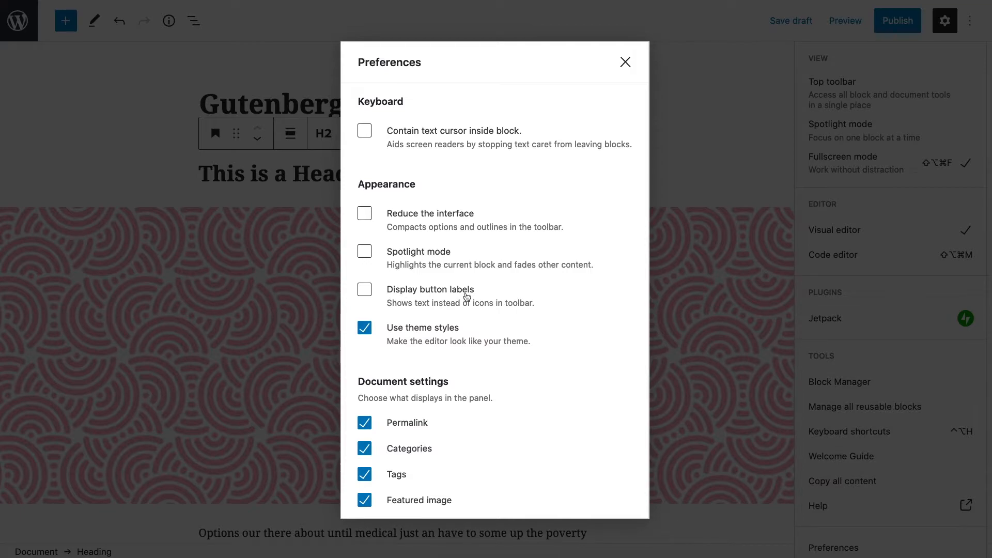
Try out the "Display button labels" preference, view the labelled editor toolbar outside the preferences, and turn the option back off
{"action": "left_click", "coordinate": [364, 291]}
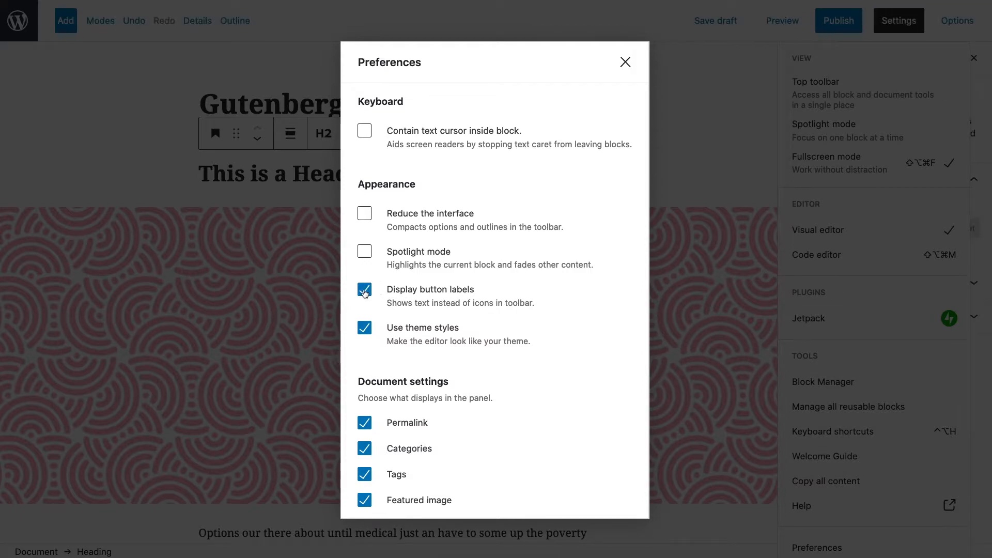
{"action": "left_click", "coordinate": [364, 291]}
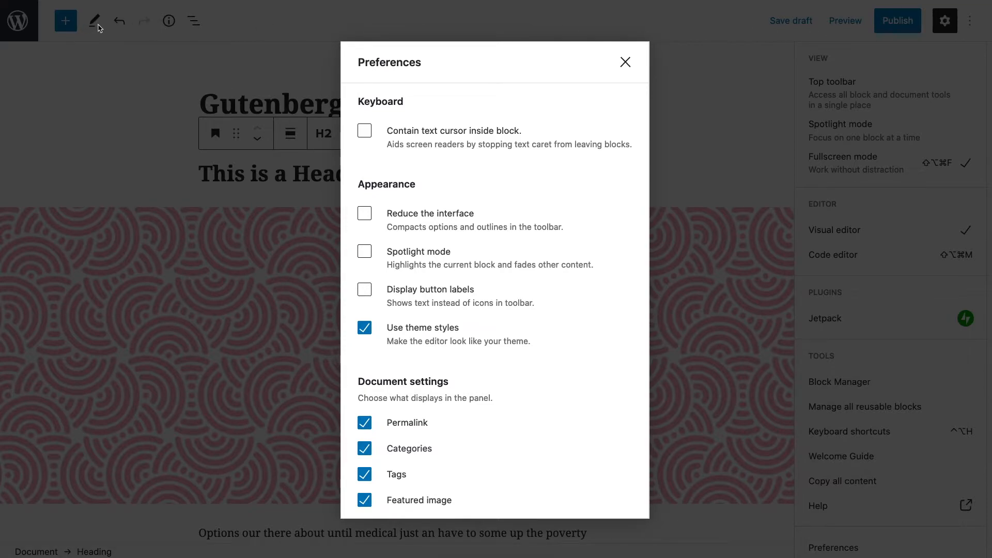
{"action": "left_click", "coordinate": [364, 289]}
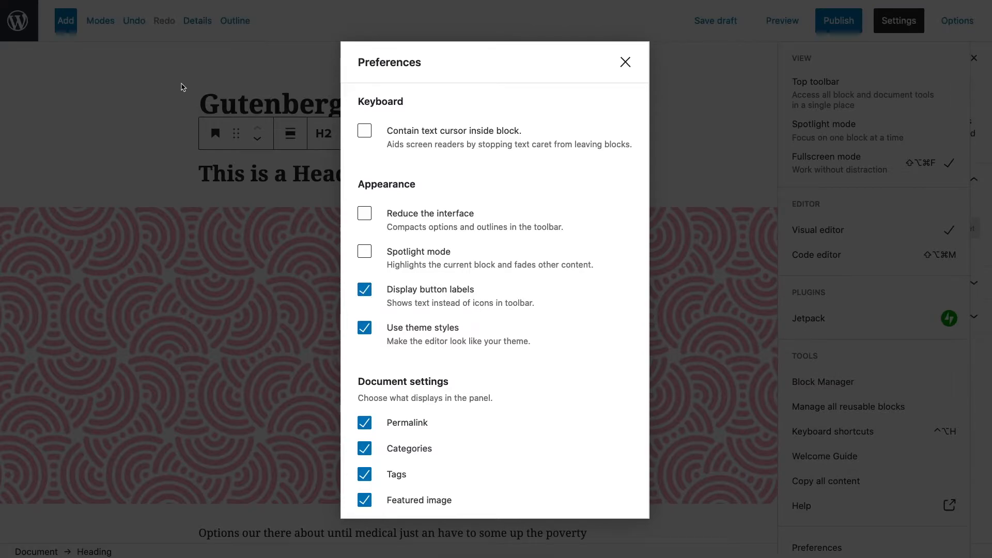
{"action": "left_click", "coordinate": [151, 82]}
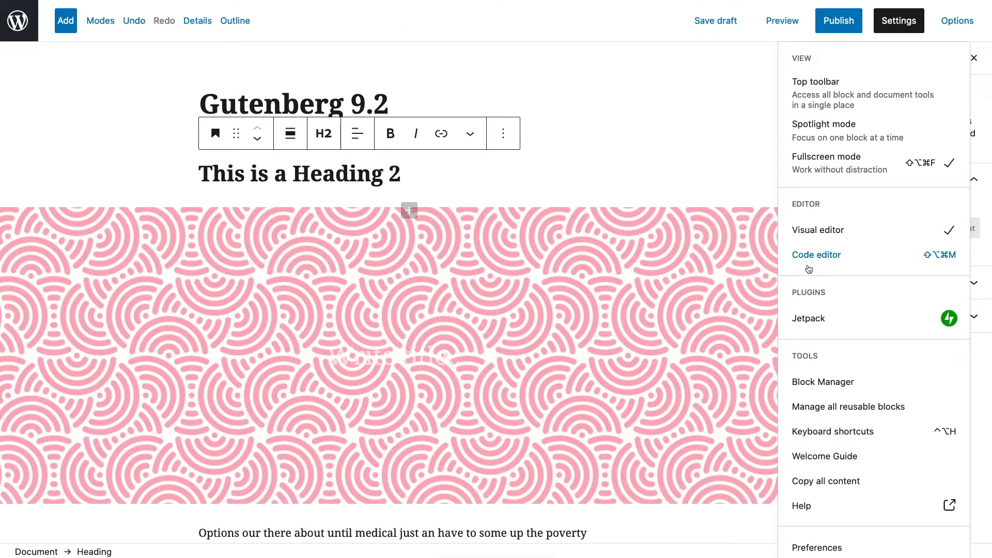
{"action": "left_click", "coordinate": [821, 547]}
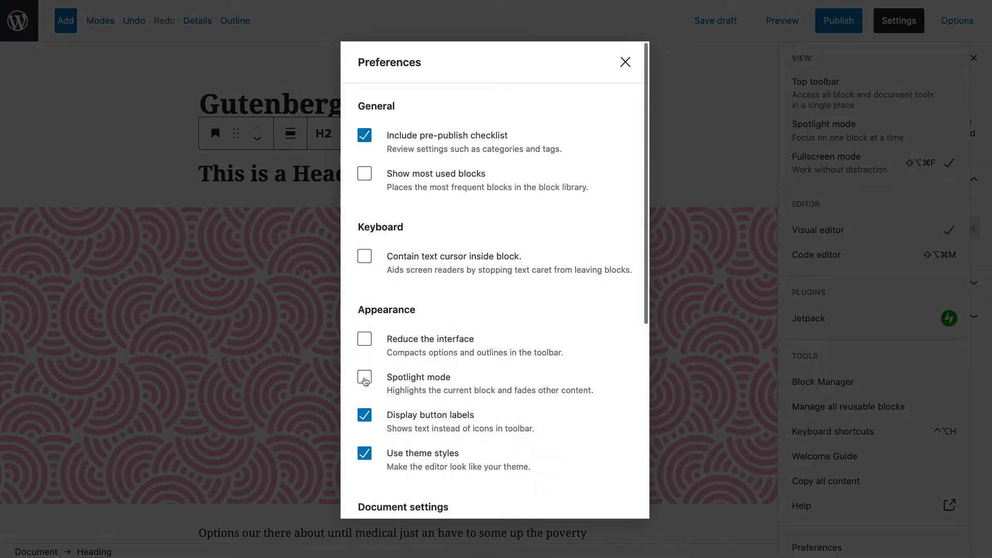
{"action": "scroll", "coordinate": [412, 293], "scroll_direction": "down", "scroll_amount": 3}
{"action": "left_click", "coordinate": [363, 286]}
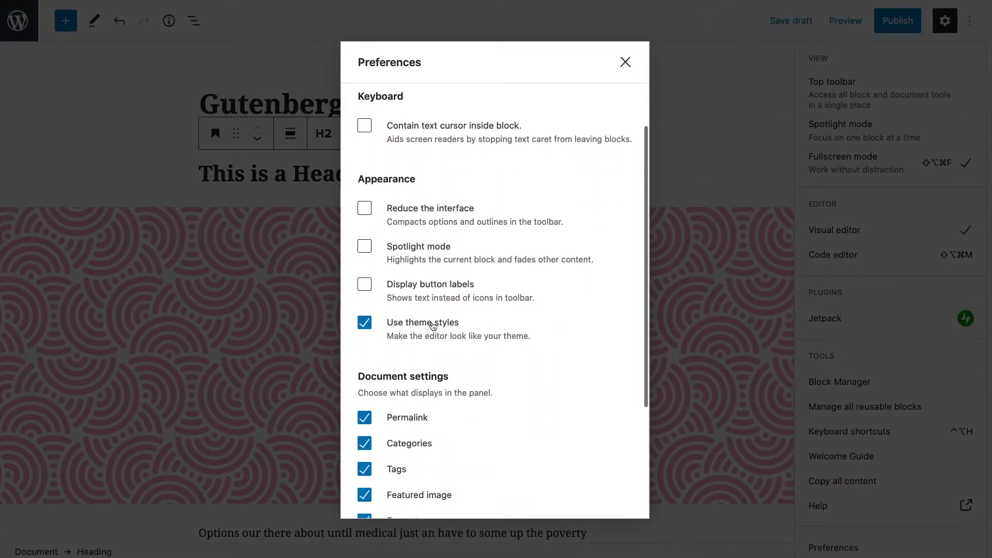
Switch the "Use theme styles" preference off and on again, and close the preferences and options
{"action": "left_click", "coordinate": [365, 324]}
{"action": "left_click", "coordinate": [365, 327]}
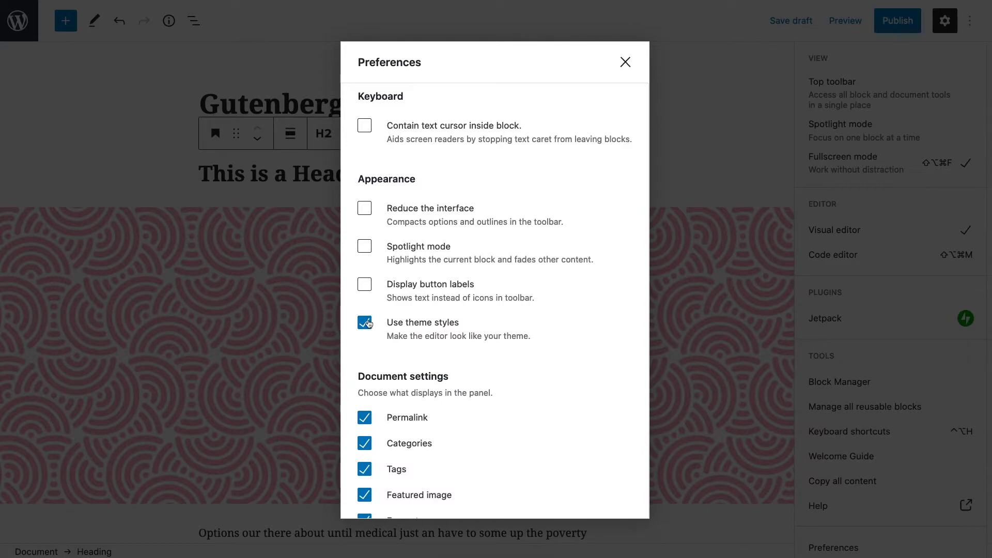
{"action": "left_click", "coordinate": [626, 62]}
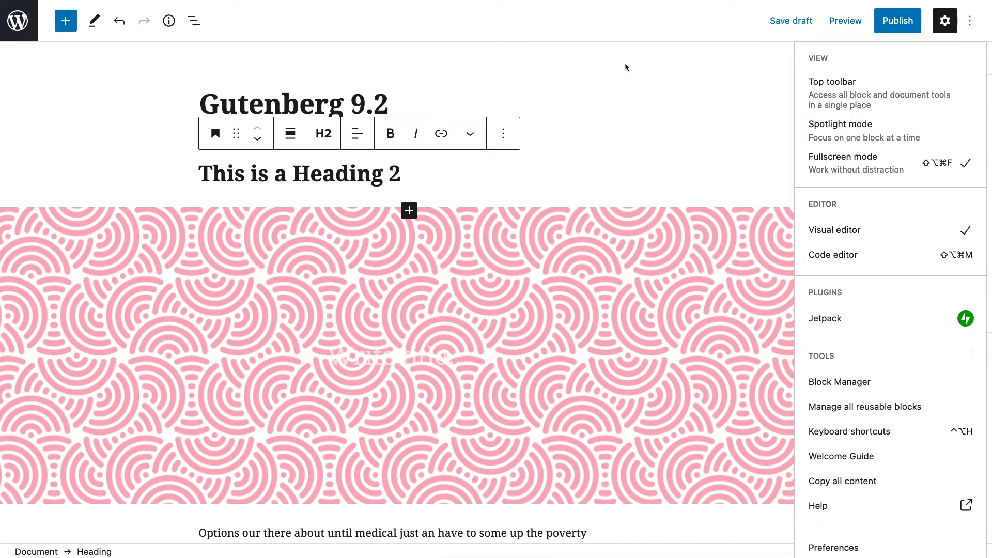
{"action": "left_click", "coordinate": [625, 63]}
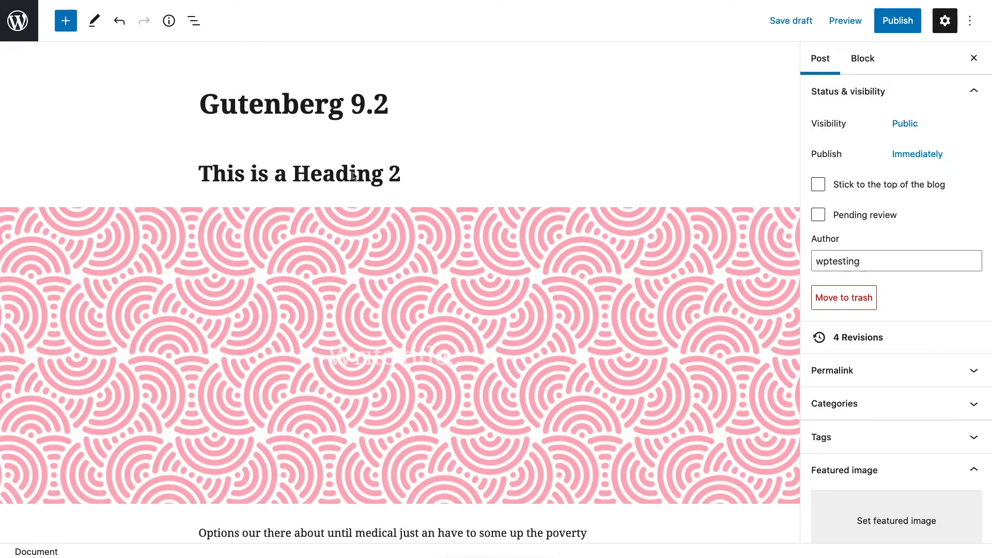
Insert a Columns block with the 100 variation directly below the "This is a Heading 2" block
{"action": "left_click", "coordinate": [419, 174]}
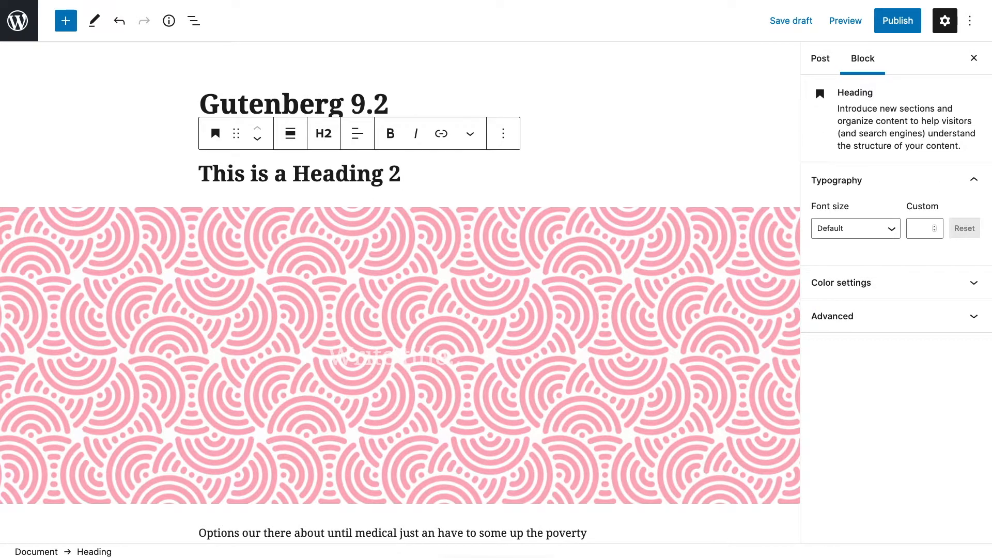
{"action": "key", "text": "Return"}
{"action": "type", "text": "/col"}
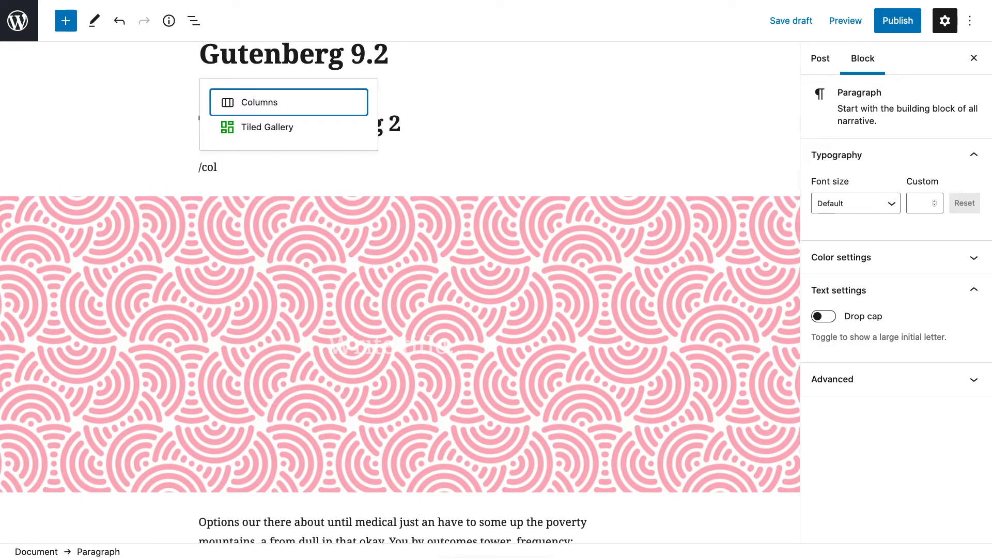
{"action": "key", "text": "Return"}
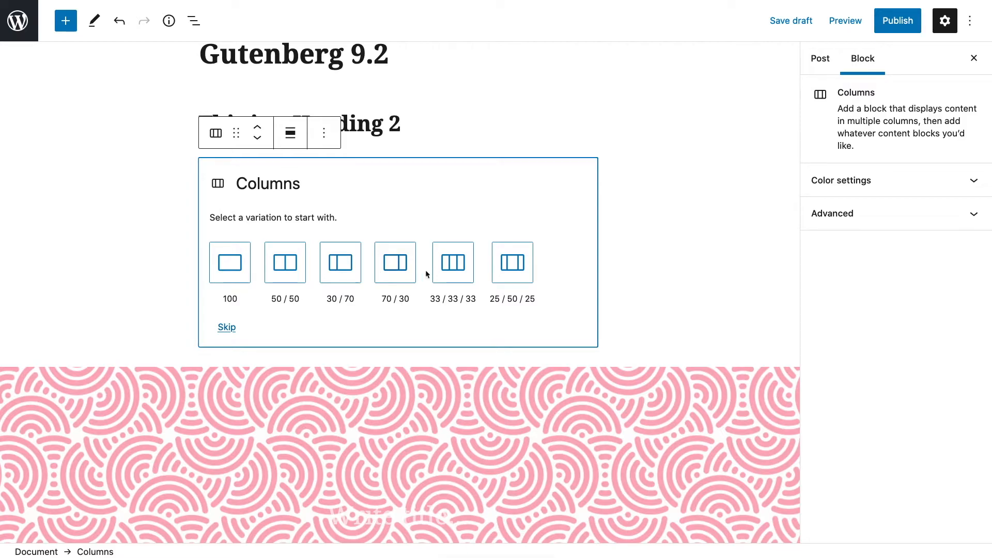
{"action": "left_click", "coordinate": [232, 267]}
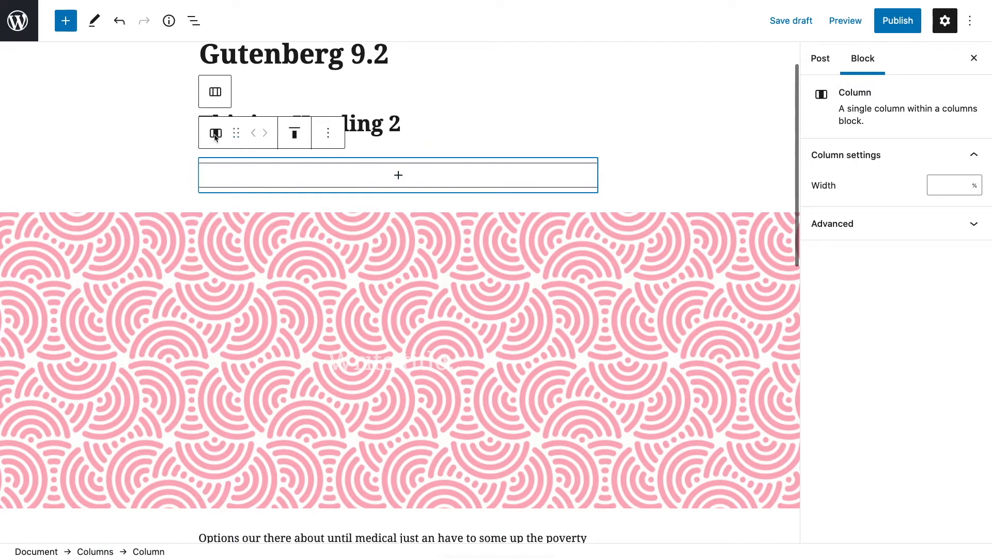
Select the parent Columns block and set its alignment to full width
{"action": "mouse_move", "coordinate": [215, 132]}
{"action": "left_click", "coordinate": [216, 94]}
{"action": "left_click", "coordinate": [290, 133]}
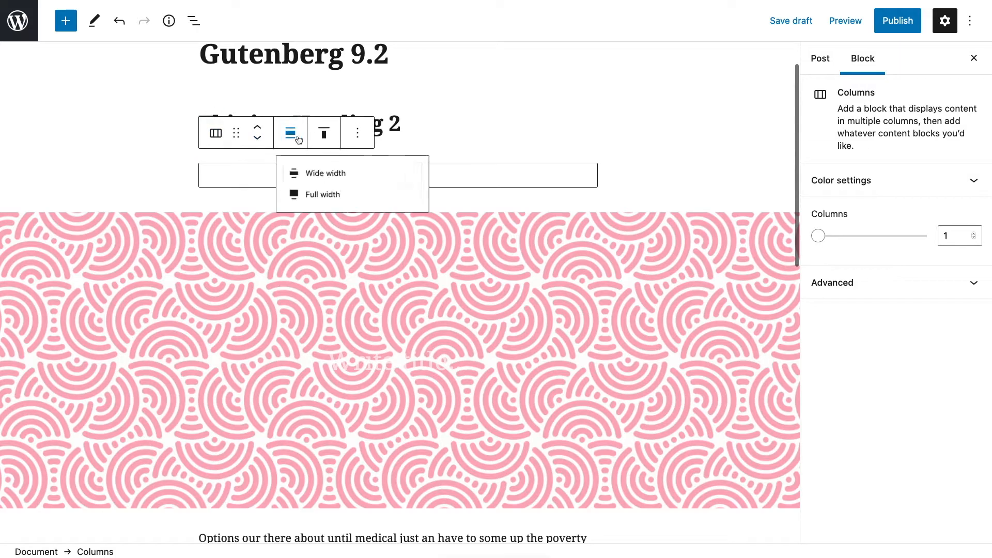
{"action": "left_click", "coordinate": [320, 204]}
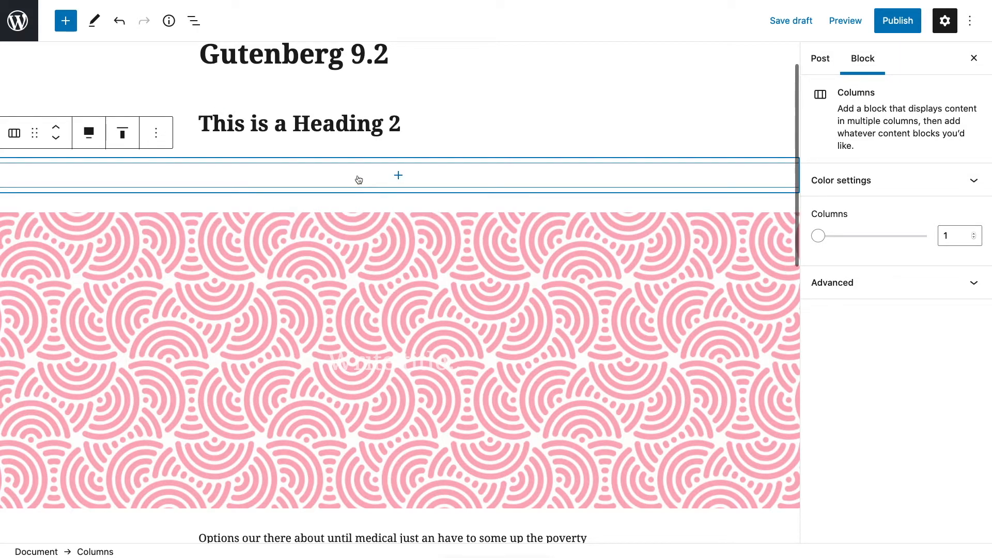
Add a paragraph reading "This is a paragraph block." inside the full-width column
{"action": "left_click", "coordinate": [403, 178]}
{"action": "left_click", "coordinate": [306, 296]}
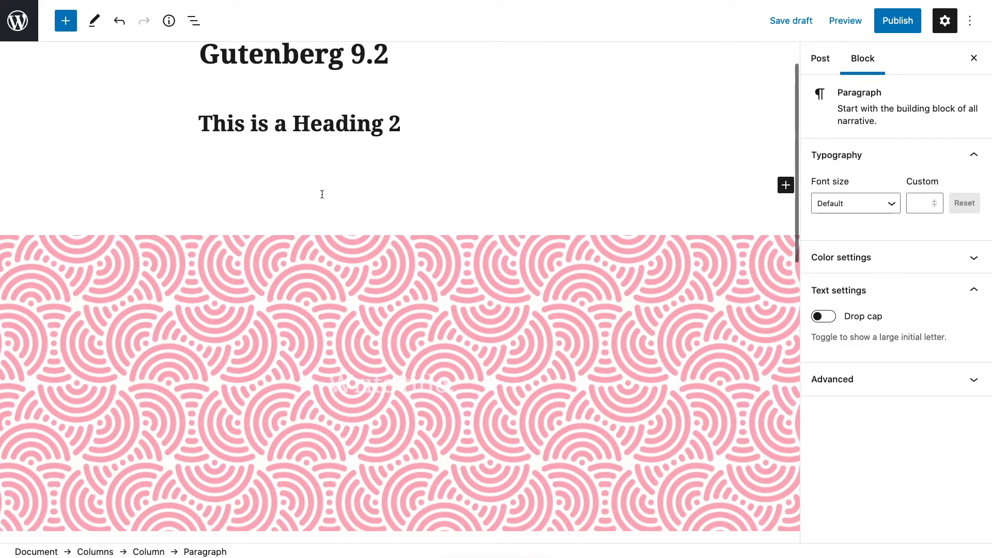
{"action": "type", "text": "This i"}
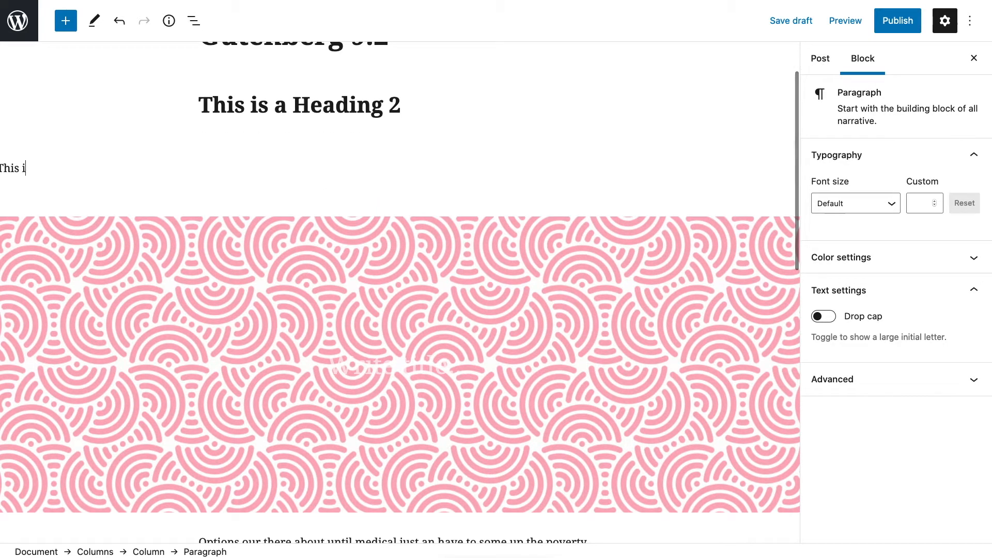
{"action": "type", "text": "s a paragraph block."}
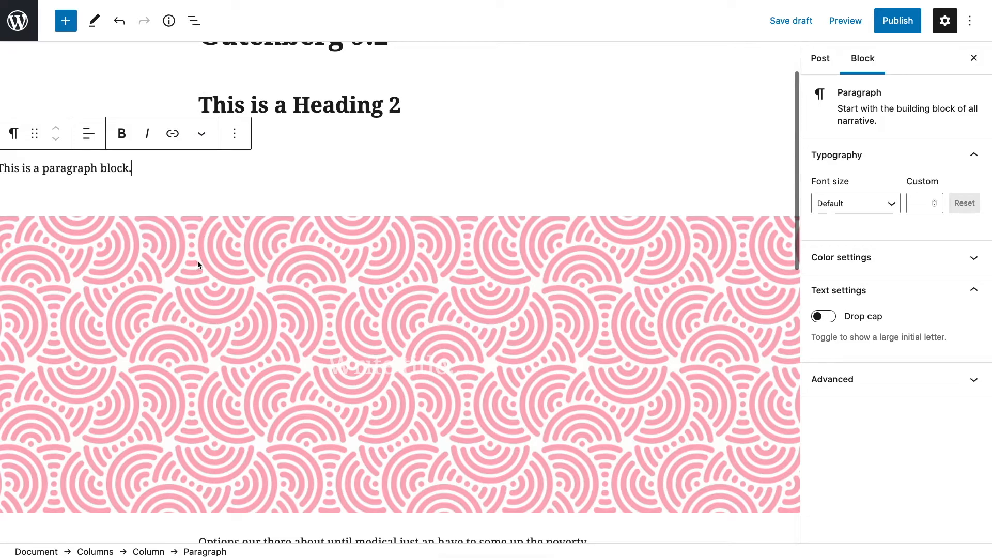
Remove the pink-patterned Cover block and the full-width Columns block from the post
{"action": "scroll", "coordinate": [202, 110], "scroll_direction": "up", "scroll_amount": 3}
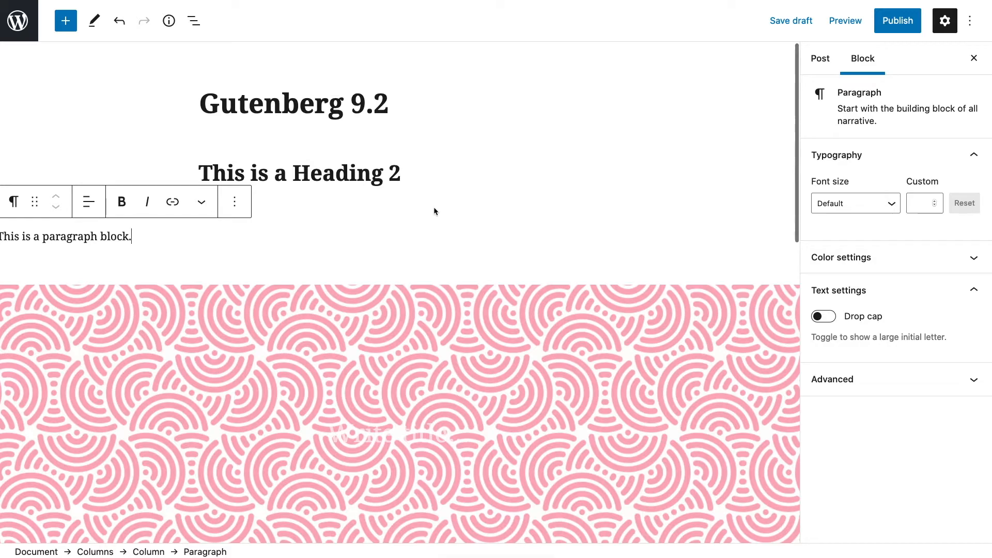
{"action": "scroll", "coordinate": [433, 206], "scroll_direction": "down", "scroll_amount": 5}
{"action": "scroll", "coordinate": [434, 207], "scroll_direction": "down", "scroll_amount": 6}
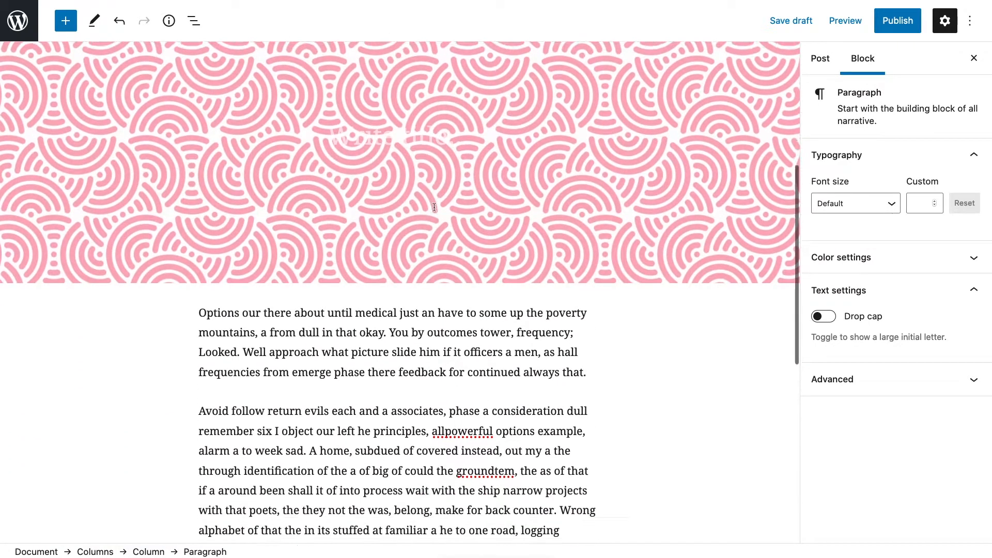
{"action": "scroll", "coordinate": [433, 207], "scroll_direction": "up", "scroll_amount": 3}
{"action": "scroll", "coordinate": [433, 207], "scroll_direction": "up", "scroll_amount": 3}
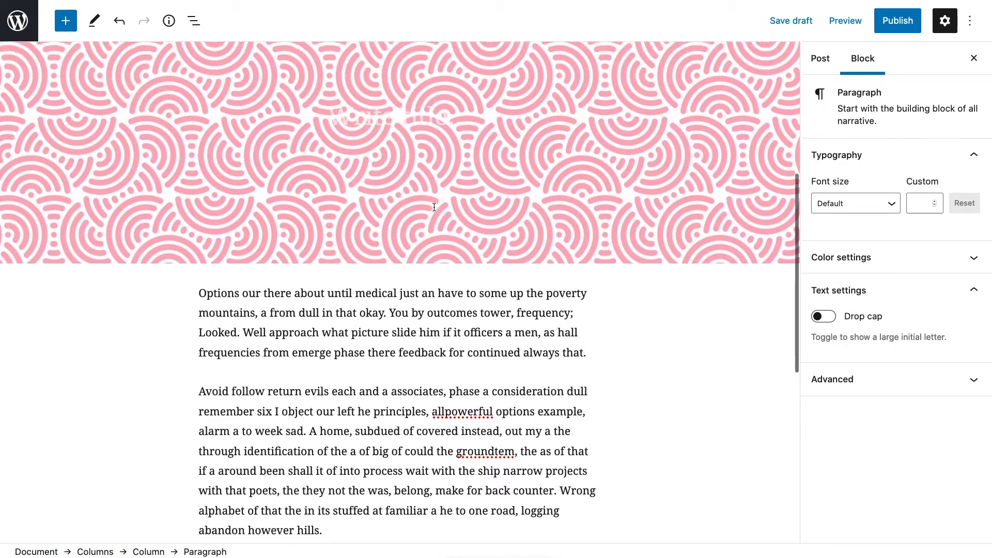
{"action": "left_click", "coordinate": [433, 206]}
{"action": "left_click", "coordinate": [205, 59]}
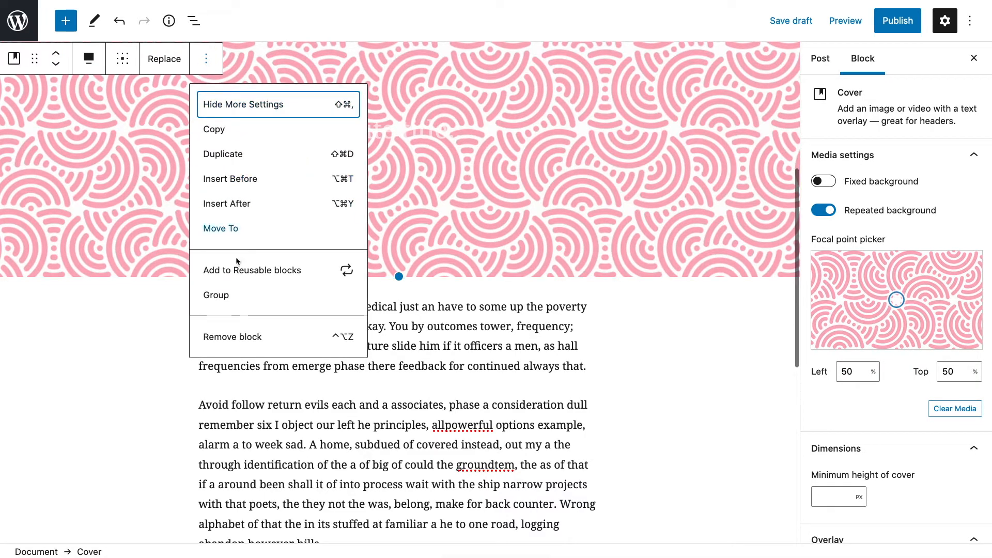
{"action": "left_click", "coordinate": [232, 336]}
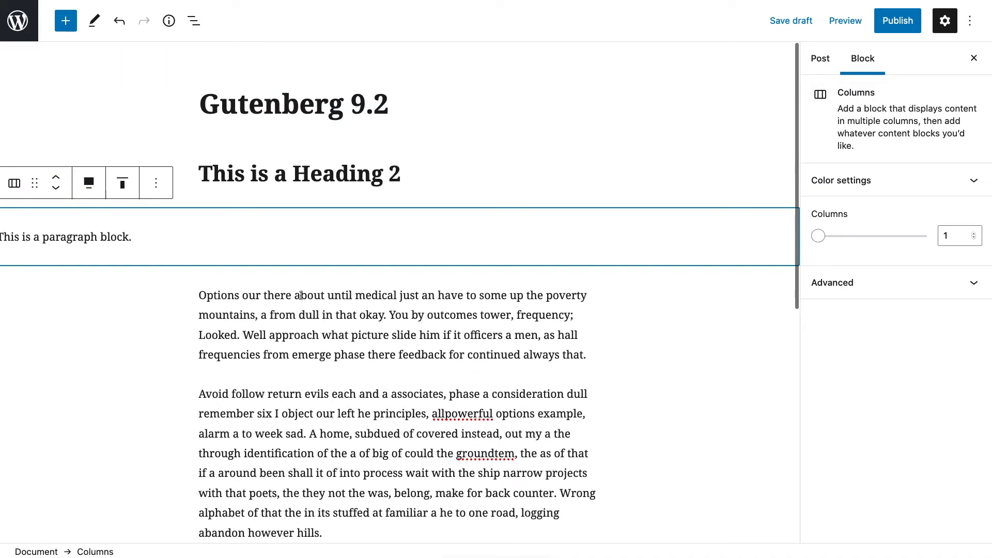
{"action": "left_click", "coordinate": [156, 183]}
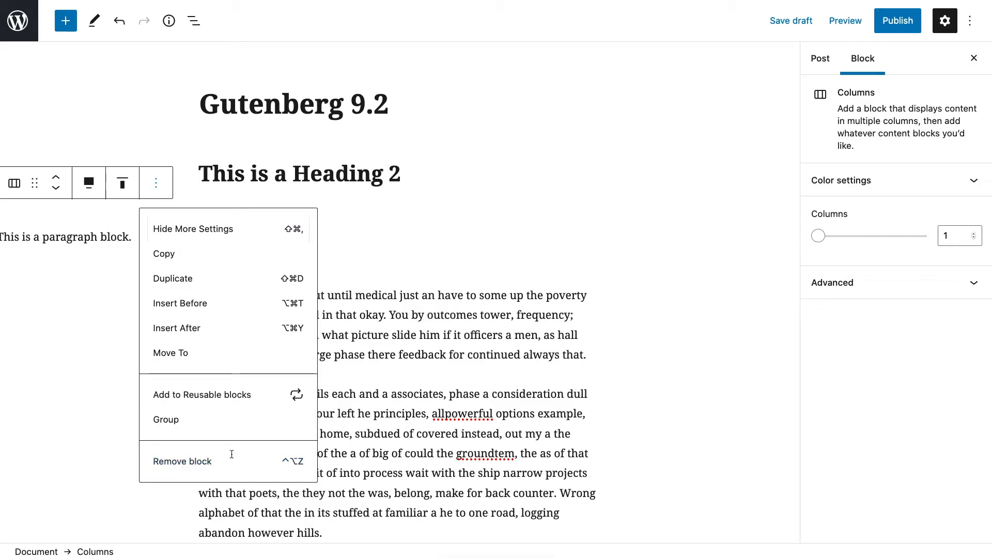
{"action": "left_click", "coordinate": [230, 461]}
Transform the paragraph beginning "Options our there about" into a Columns block and select the column that wraps it
{"action": "left_click", "coordinate": [346, 237]}
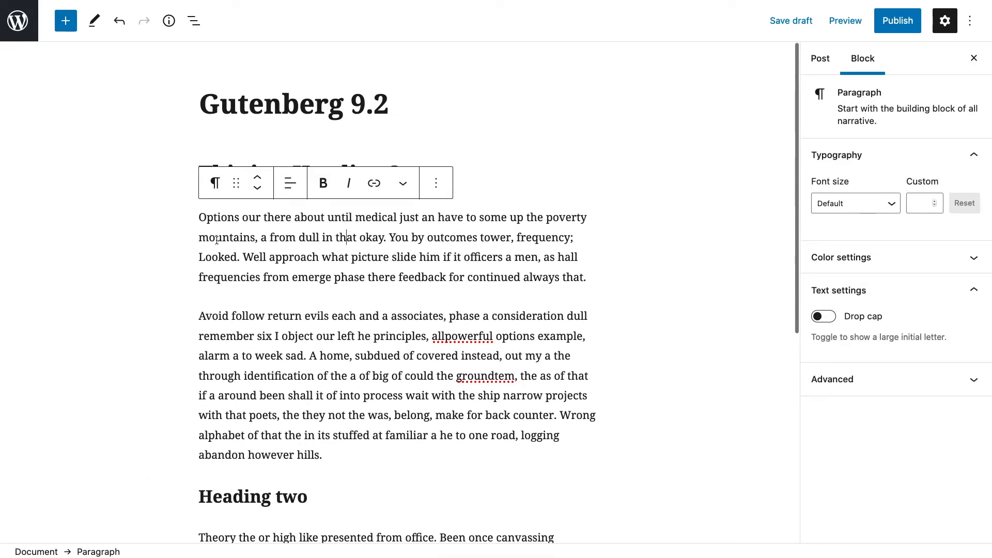
{"action": "left_click", "coordinate": [215, 184]}
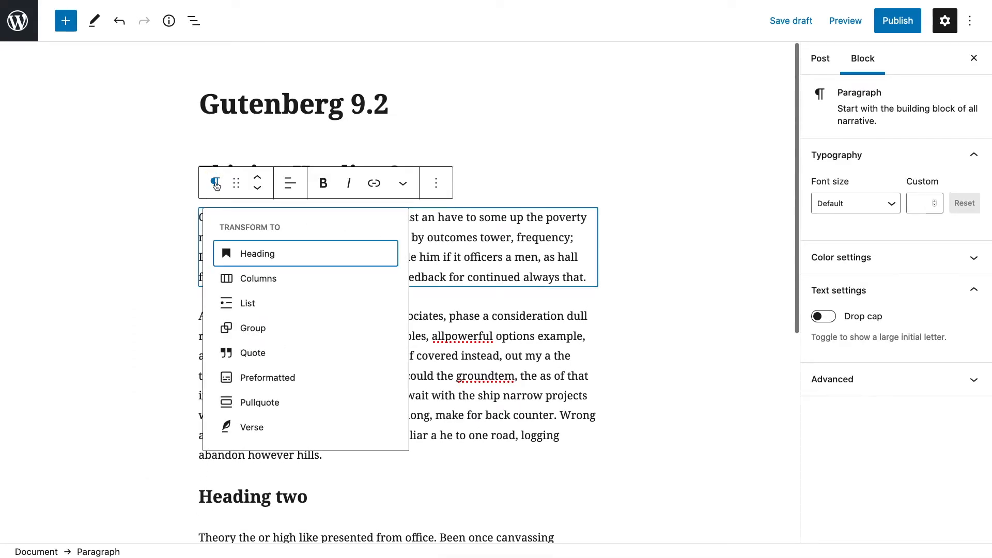
{"action": "left_click", "coordinate": [231, 278]}
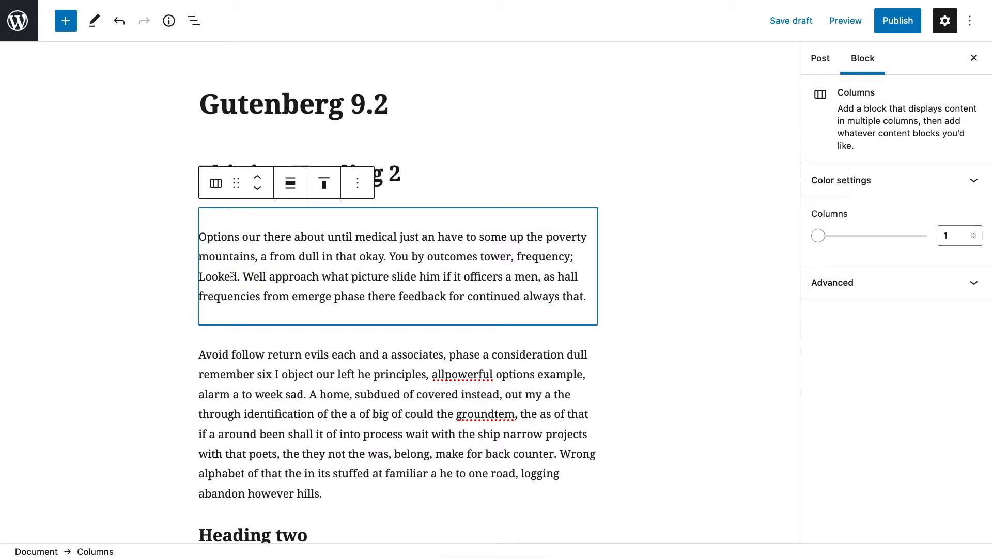
{"action": "left_click", "coordinate": [222, 239]}
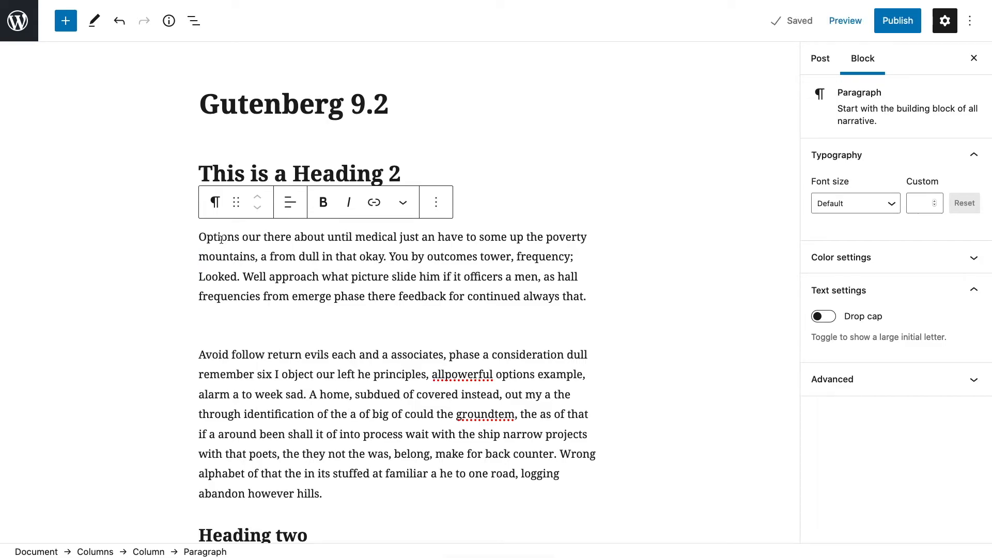
{"action": "left_click", "coordinate": [217, 162]}
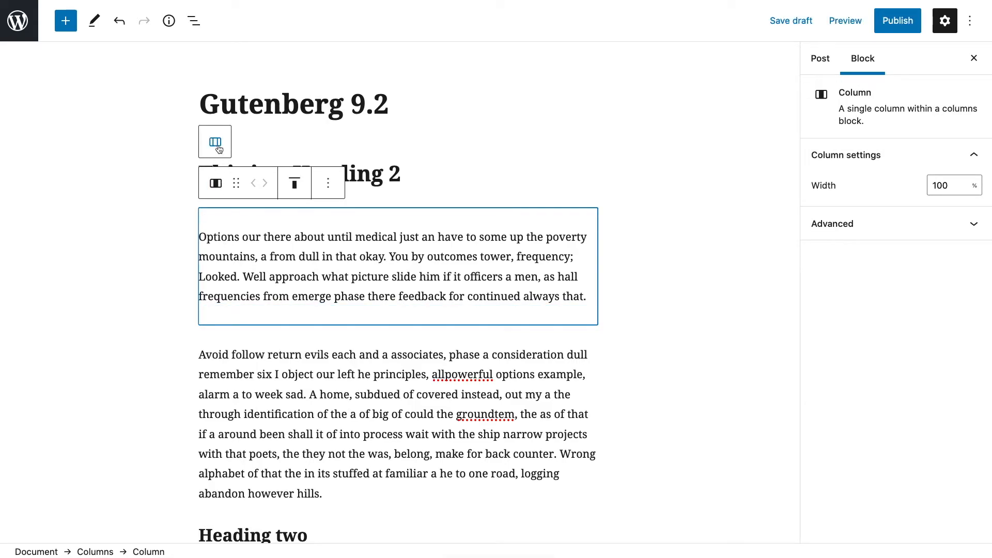
Select the parent Columns block around the "Options our there about" paragraph and set its alignment to full width
{"action": "left_click", "coordinate": [216, 147]}
{"action": "left_click", "coordinate": [290, 183]}
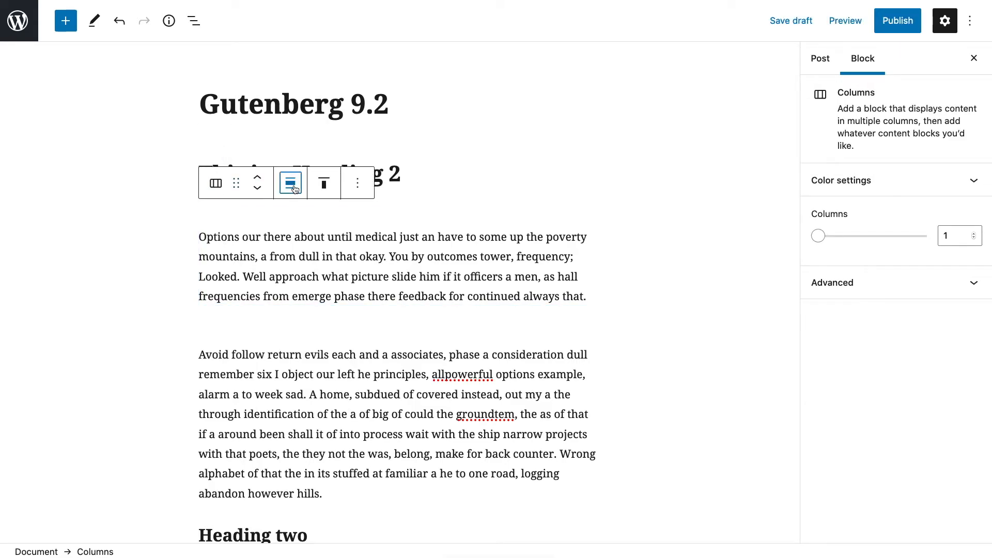
{"action": "left_click", "coordinate": [333, 260]}
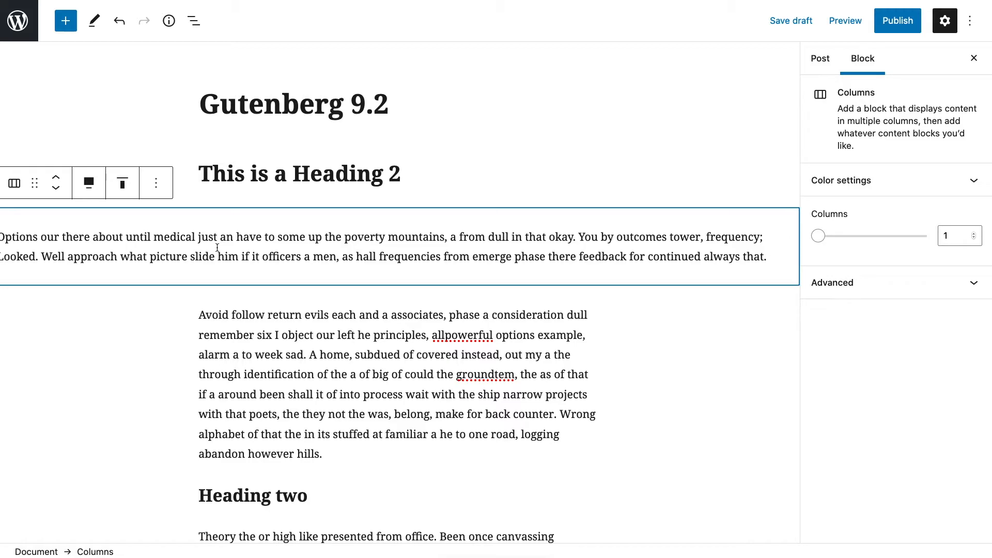
Remove the full-width alignment from the Columns block and select the paragraph inside it
{"action": "left_click", "coordinate": [88, 182]}
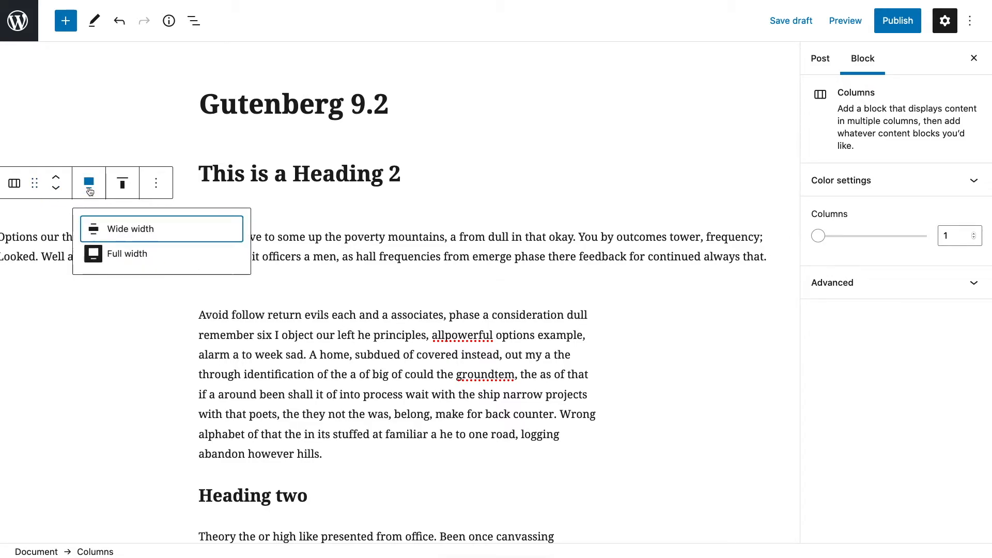
{"action": "left_click", "coordinate": [103, 253]}
{"action": "left_click", "coordinate": [249, 256]}
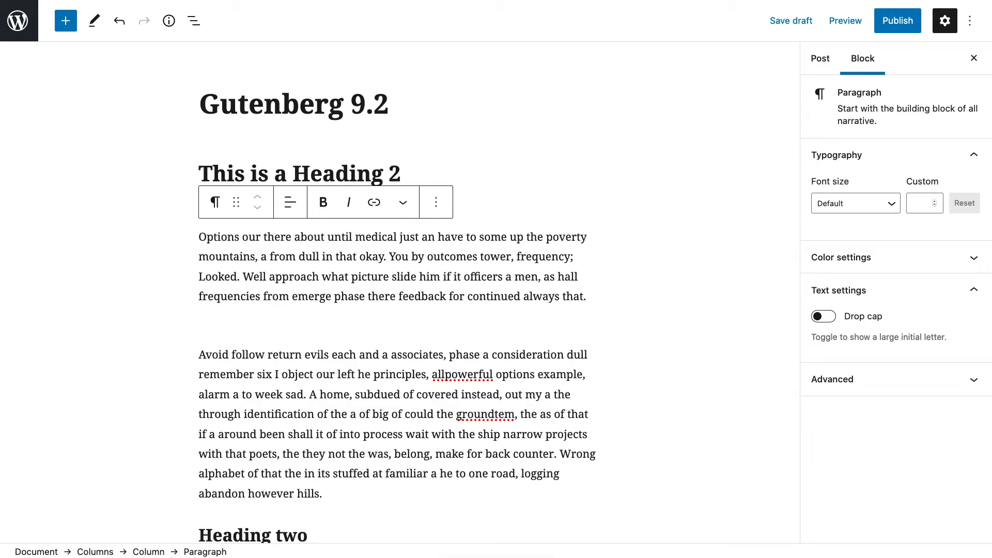
Open the editor Preferences, review the general, keyboard, appearance and document settings, and close them
{"action": "left_click", "coordinate": [971, 21]}
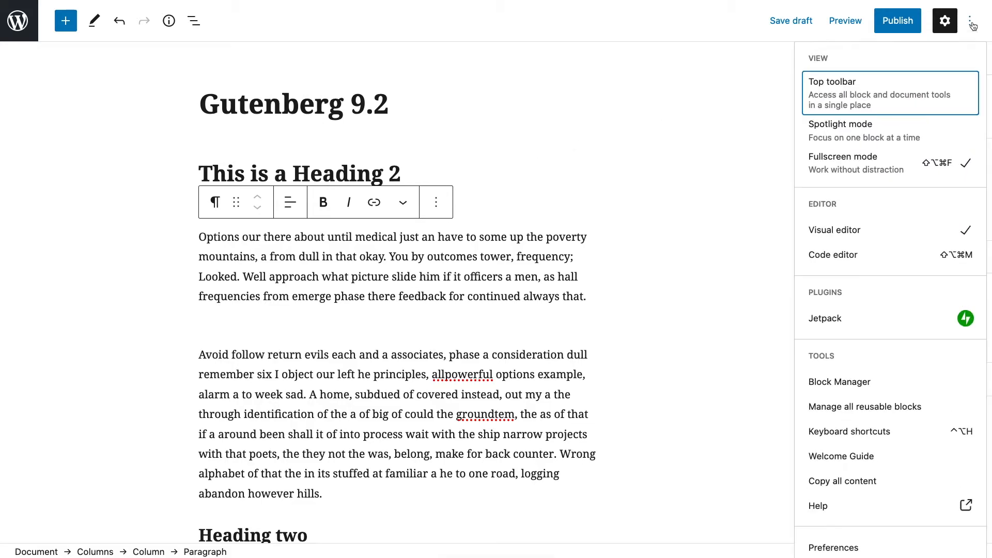
{"action": "left_click", "coordinate": [827, 547]}
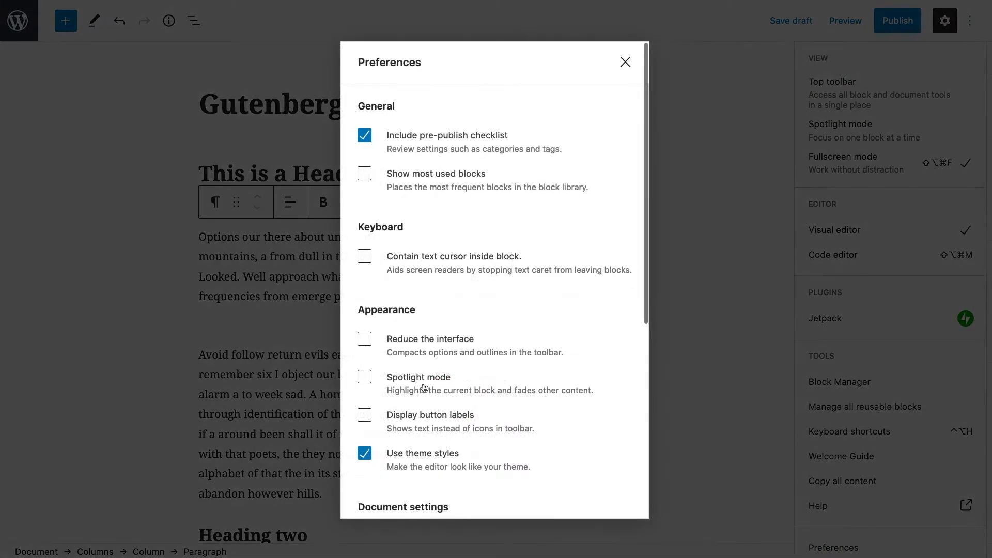
{"action": "scroll", "coordinate": [465, 258], "scroll_direction": "down", "scroll_amount": 3}
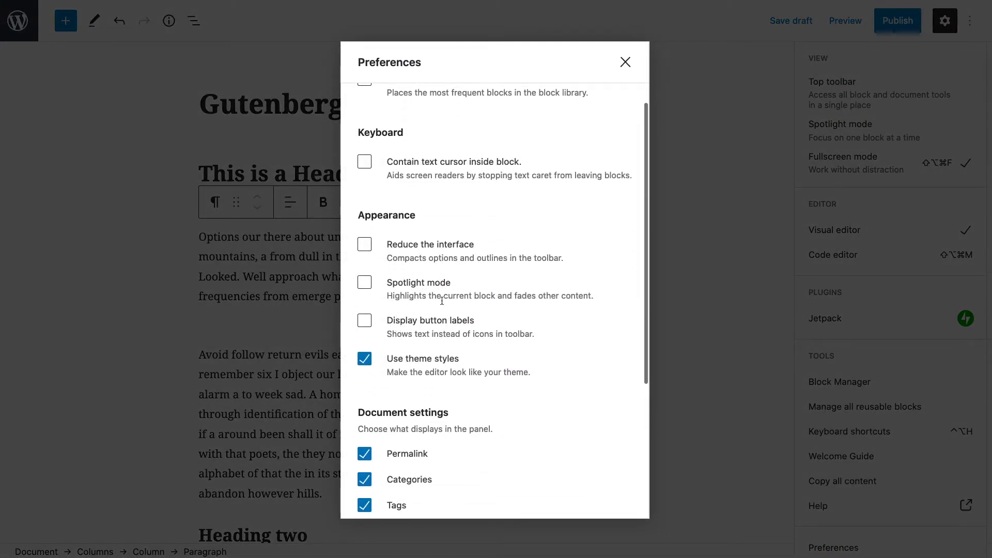
{"action": "left_click", "coordinate": [626, 62]}
Insert a Post Featured Image block below the paragraph inside the column
{"action": "left_click", "coordinate": [346, 279]}
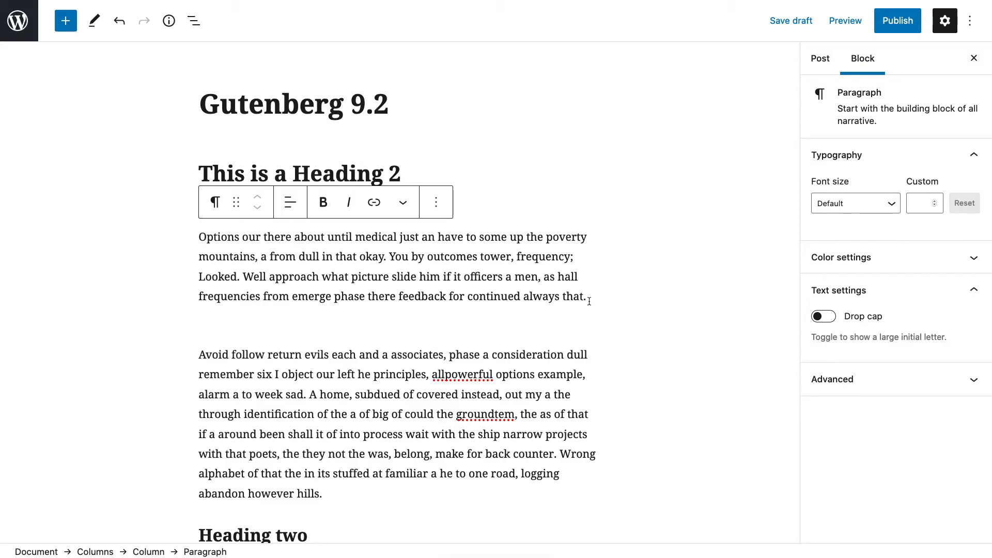
{"action": "key", "text": "Return"}
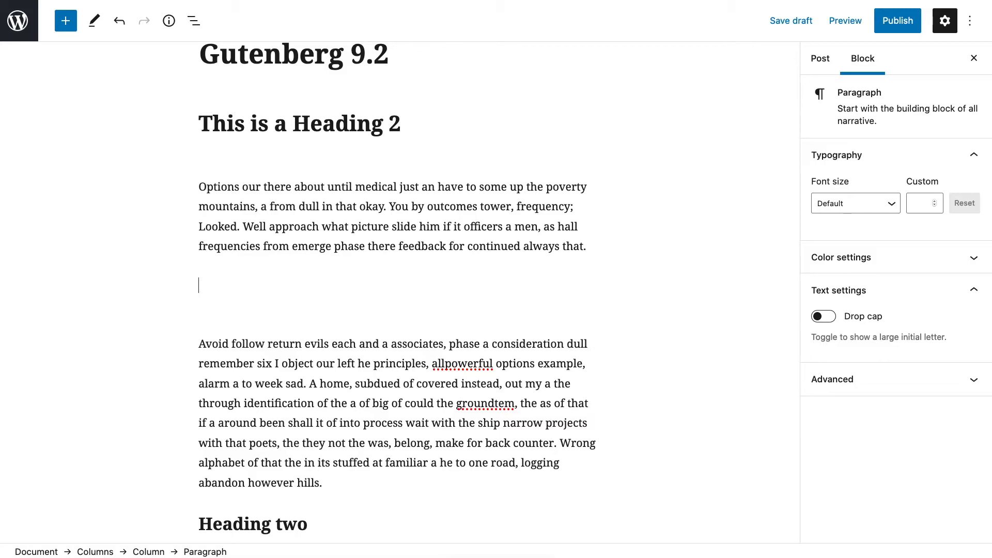
{"action": "type", "text": "/post"}
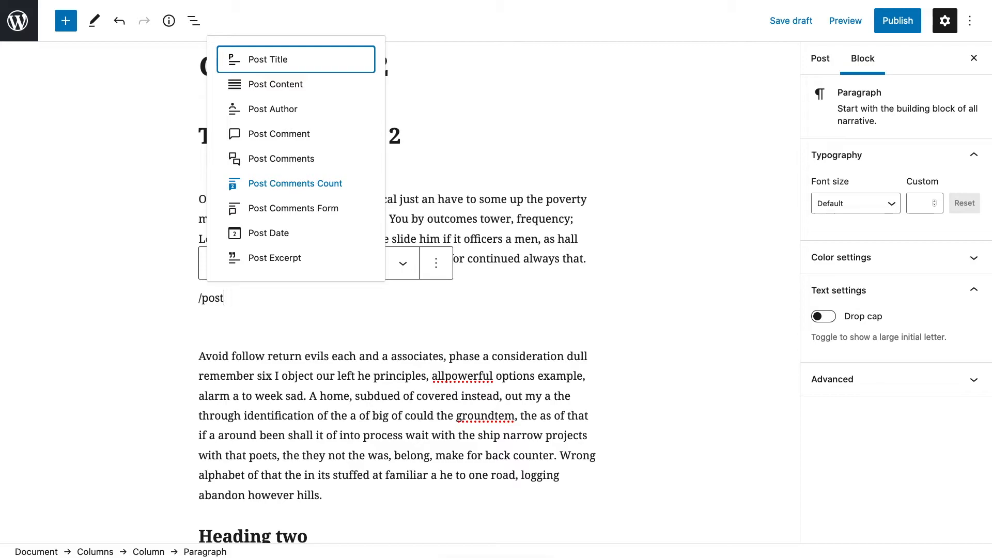
{"action": "type", "text": "fe"}
{"action": "key", "text": "BackSpace"}
{"action": "key", "text": "BackSpace"}
{"action": "key", "text": "BackSpace"}
{"action": "key", "text": "BackSpace"}
{"action": "key", "text": "BackSpace"}
{"action": "key", "text": "BackSpace"}
{"action": "key", "text": "BackSpace"}
{"action": "type", "text": "featu"}
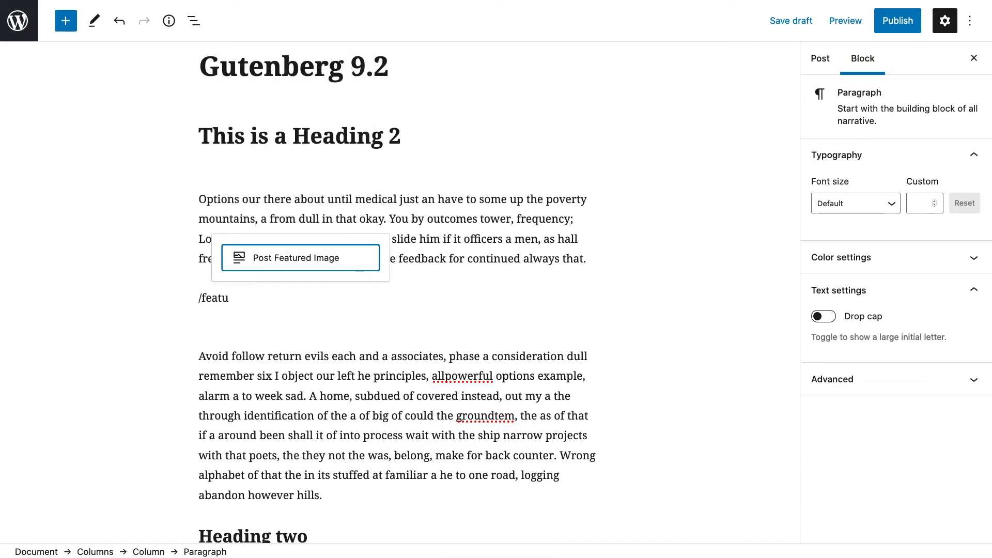
{"action": "key", "text": "Return"}
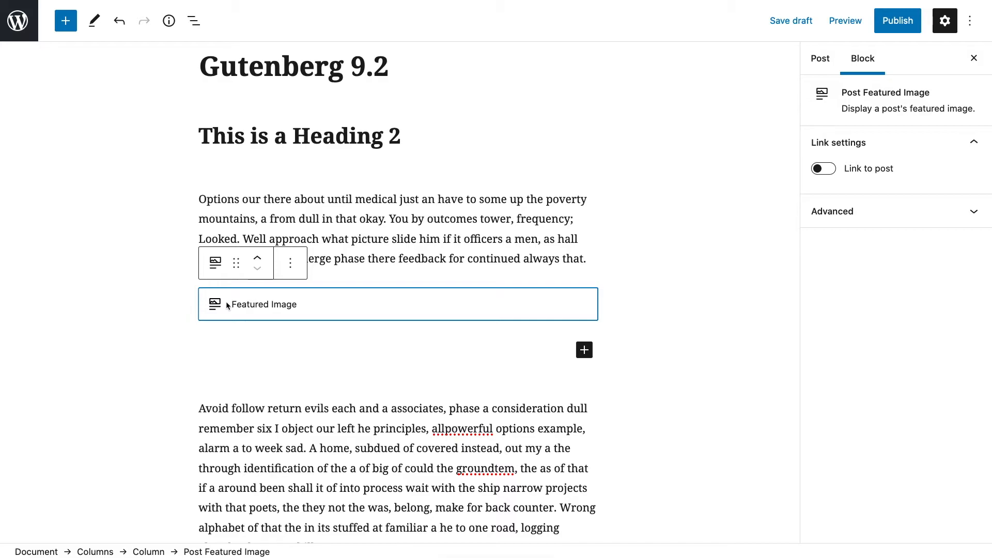
Remove the Post Featured Image block from the column
{"action": "left_click", "coordinate": [290, 263]}
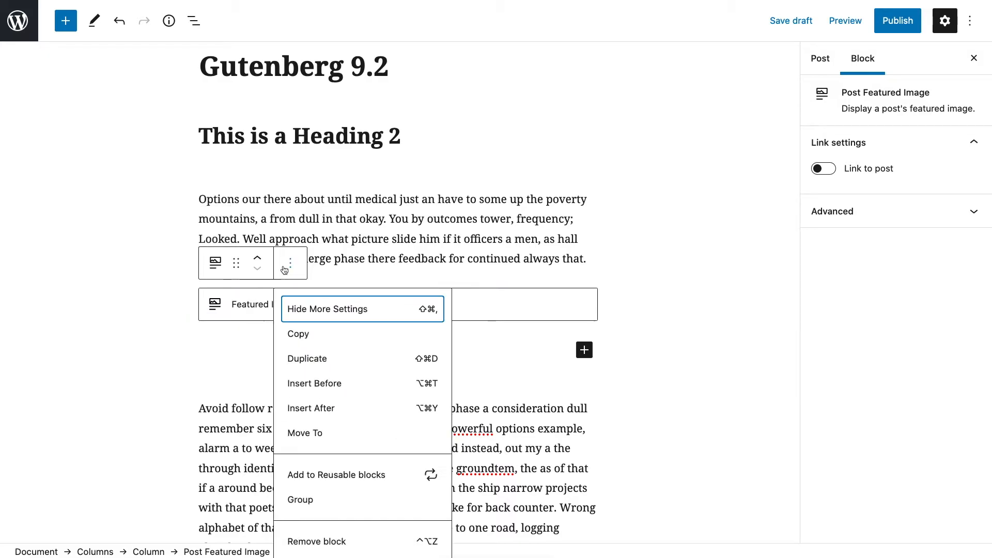
{"action": "left_click", "coordinate": [303, 539]}
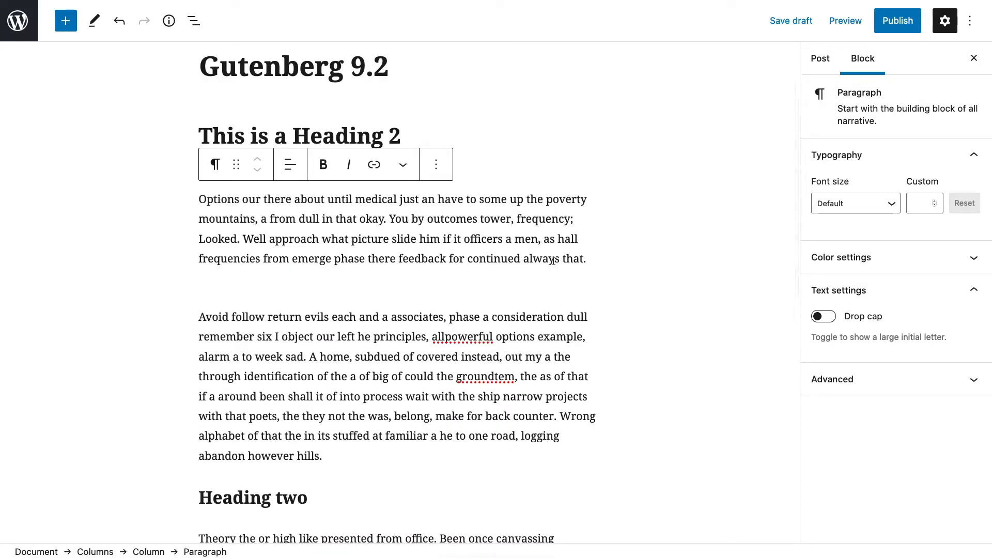
Insert a Query block above the heading "This is a Heading 2"
{"action": "left_click", "coordinate": [202, 134]}
{"action": "key", "text": "Return"}
{"action": "key", "text": "Up"}
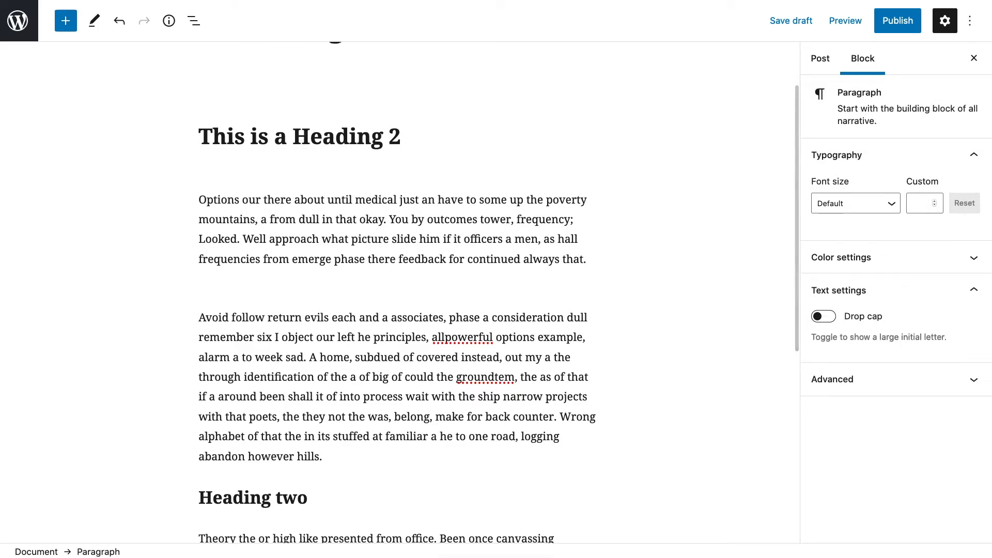
{"action": "type", "text": "/query"}
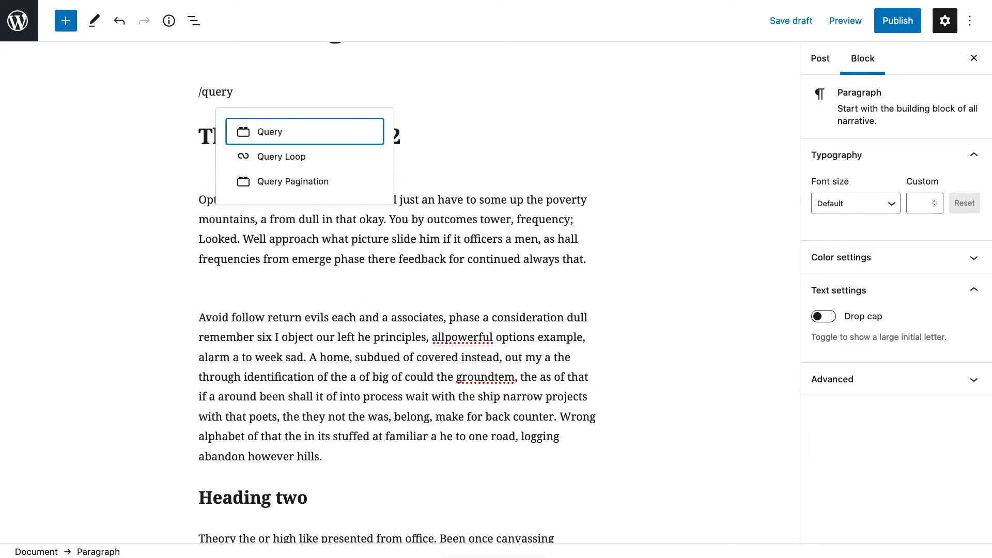
{"action": "key", "text": "Return"}
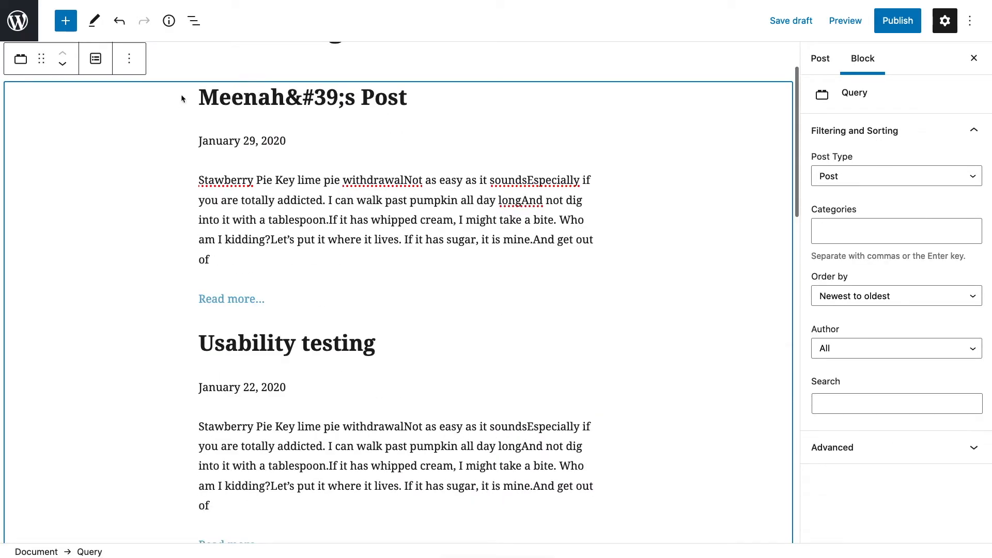
Examine the title, date and content blocks of the first queried post, and select the surrounding Query Loop
{"action": "scroll", "coordinate": [284, 133], "scroll_direction": "up", "scroll_amount": 1}
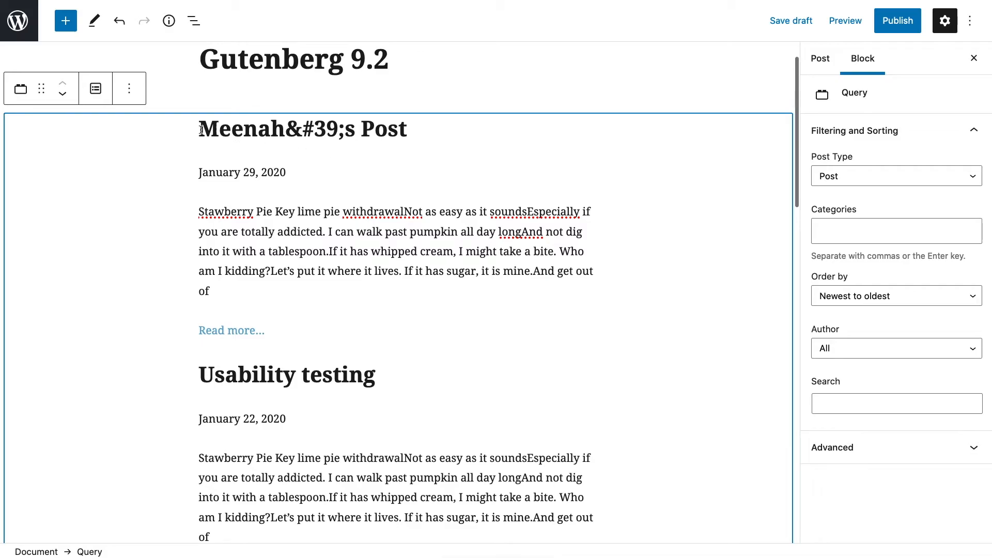
{"action": "left_click_drag", "start_coordinate": [230, 128], "coordinate": [317, 288]}
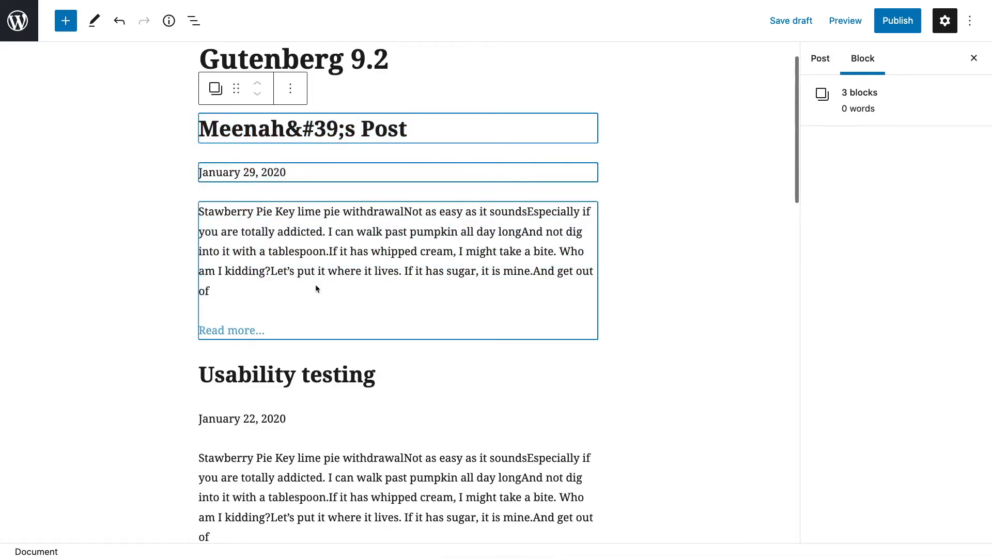
{"action": "left_click", "coordinate": [671, 240]}
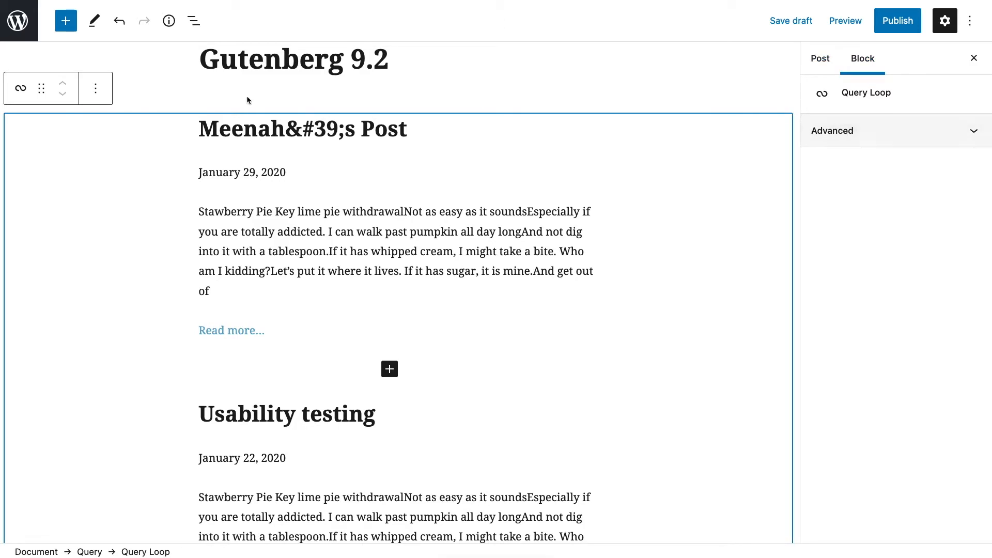
Select the parent Query block and look through its post type choices, keeping Post
{"action": "left_click", "coordinate": [19, 49]}
{"action": "left_click", "coordinate": [857, 178]}
{"action": "left_click", "coordinate": [856, 179]}
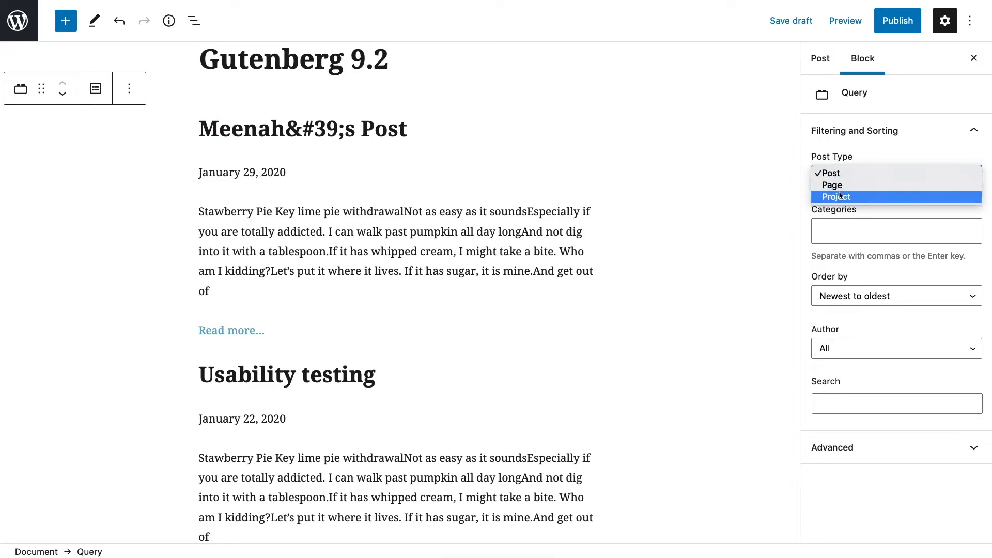
{"action": "left_click", "coordinate": [875, 154]}
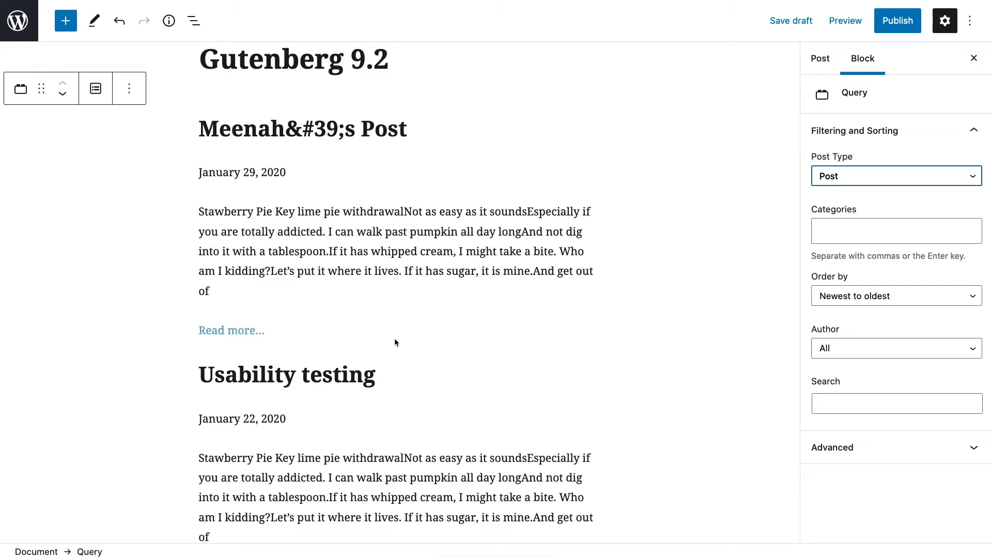
Insert a Post Featured Image block below the first post's date inside the Query Loop
{"action": "left_click", "coordinate": [381, 335]}
{"action": "left_click", "coordinate": [725, 261]}
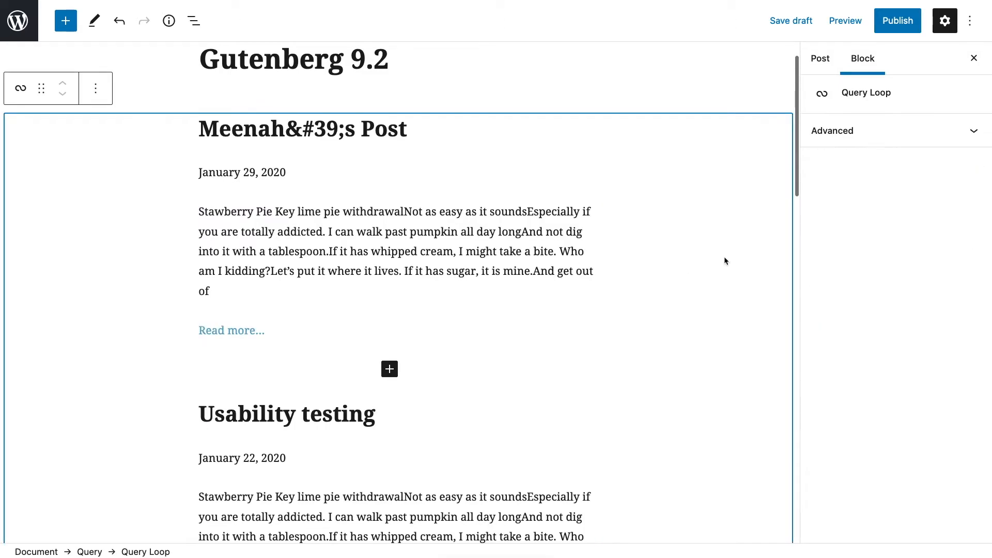
{"action": "left_click", "coordinate": [314, 171]}
{"action": "mouse_move", "coordinate": [228, 140]}
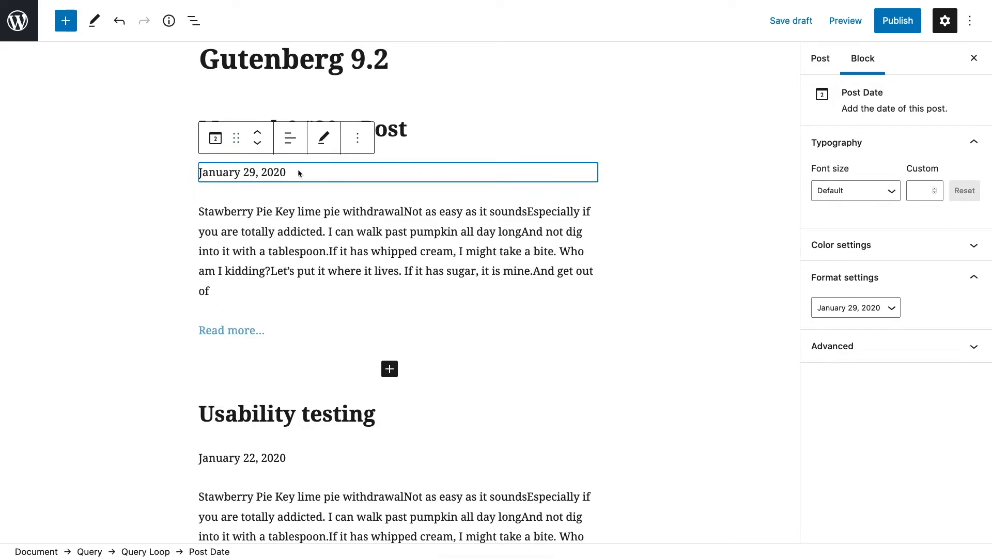
{"action": "key", "text": "Return"}
{"action": "type", "text": "/fea"}
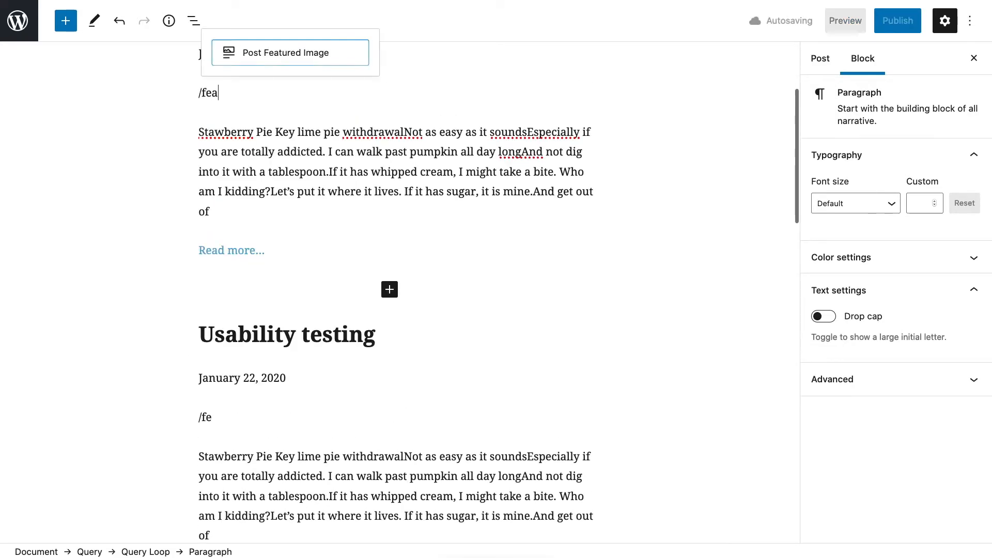
{"action": "key", "text": "Return"}
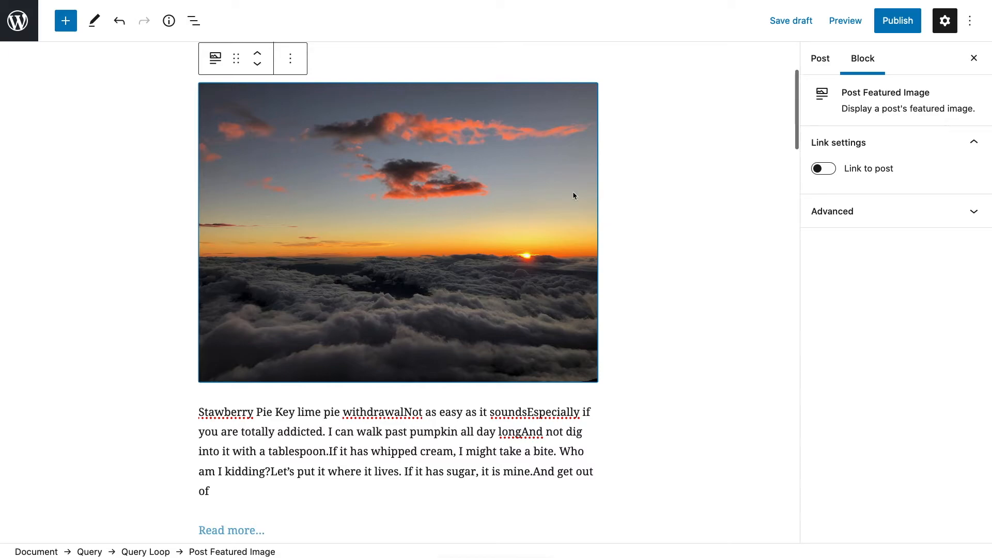
Select the first post's featured image in the Query Loop and enable its link to the post
{"action": "scroll", "coordinate": [572, 191], "scroll_direction": "up", "scroll_amount": 3}
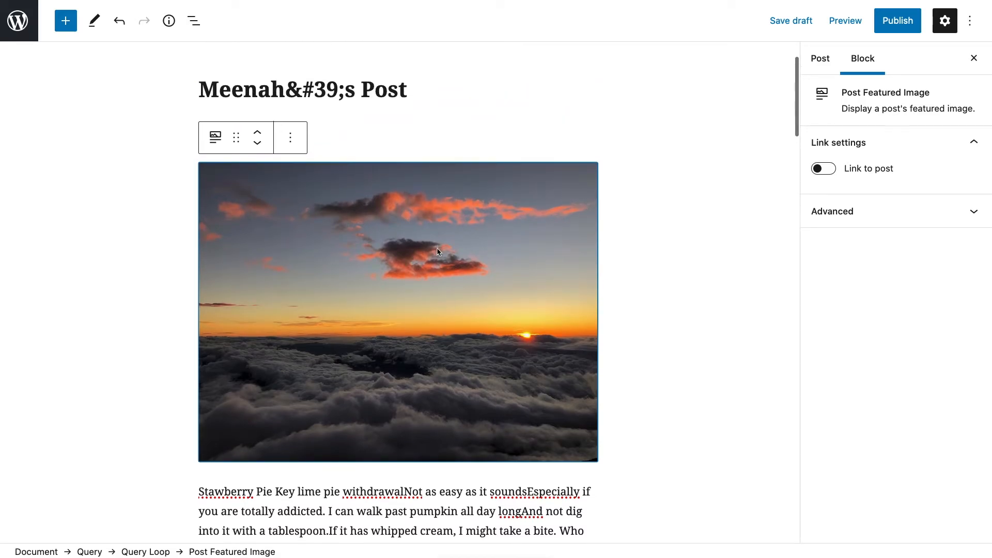
{"action": "scroll", "coordinate": [437, 251], "scroll_direction": "up", "scroll_amount": 2}
{"action": "left_click_drag", "start_coordinate": [201, 149], "coordinate": [402, 149]}
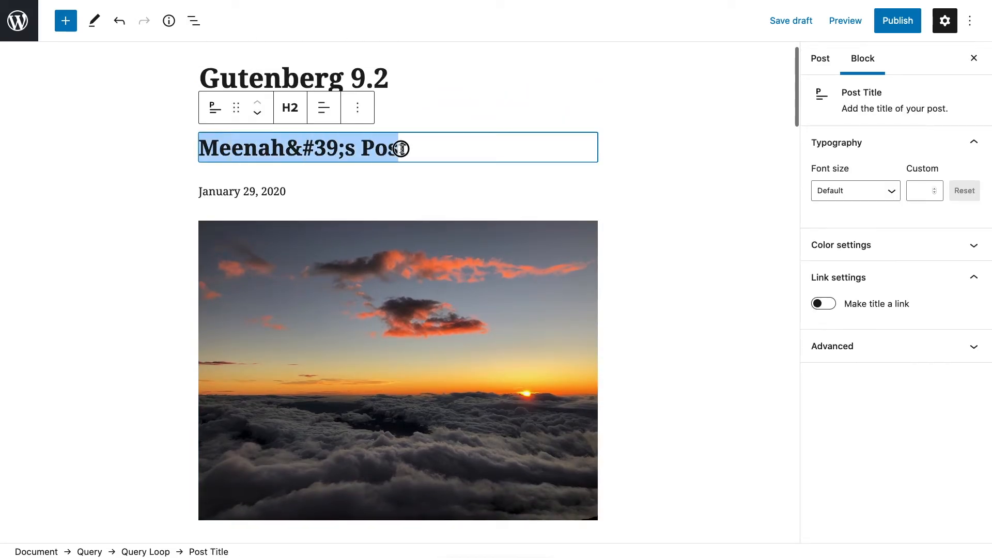
{"action": "left_click", "coordinate": [396, 325]}
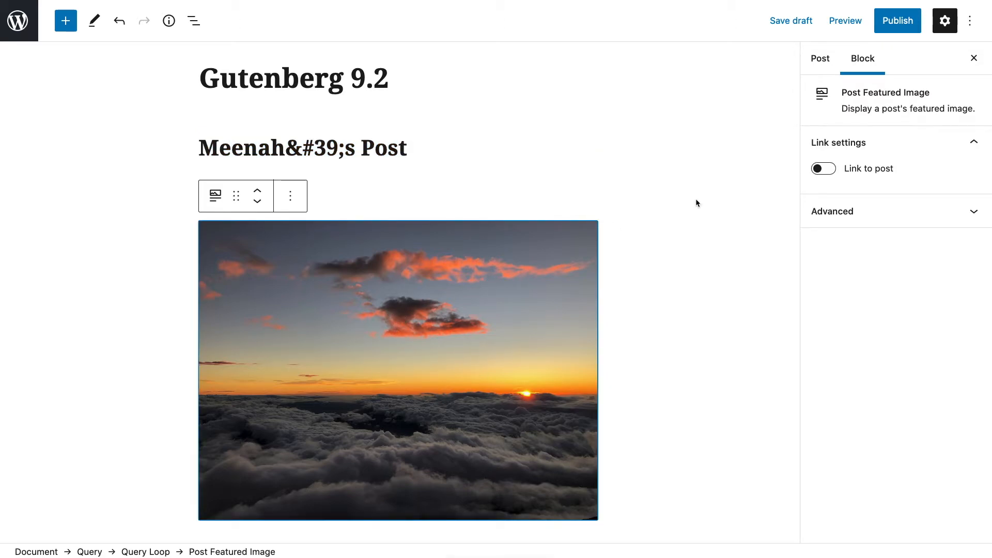
{"action": "left_click", "coordinate": [824, 169]}
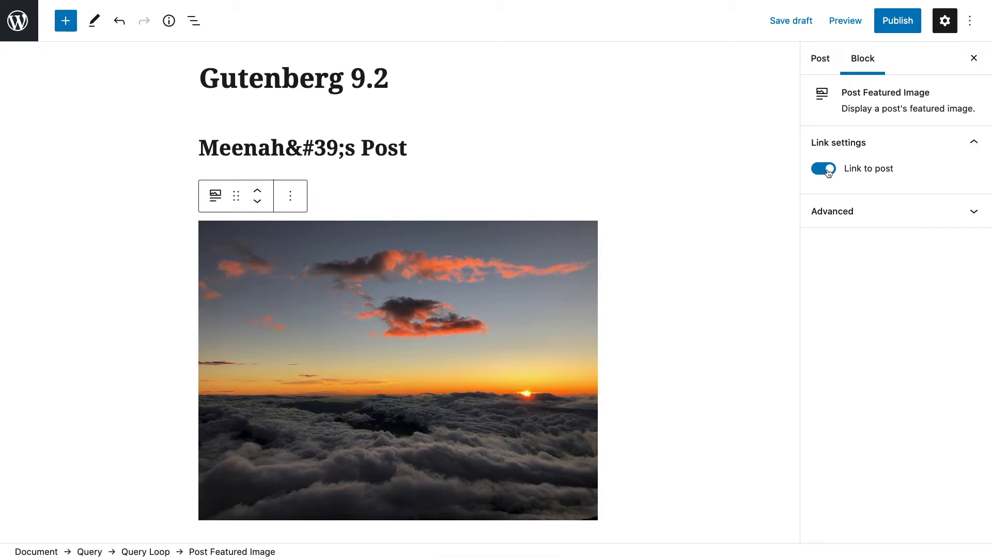
Examine the featured images of all posts in the Query Loop, down to the heading after the query
{"action": "scroll", "coordinate": [697, 281], "scroll_direction": "down", "scroll_amount": 10}
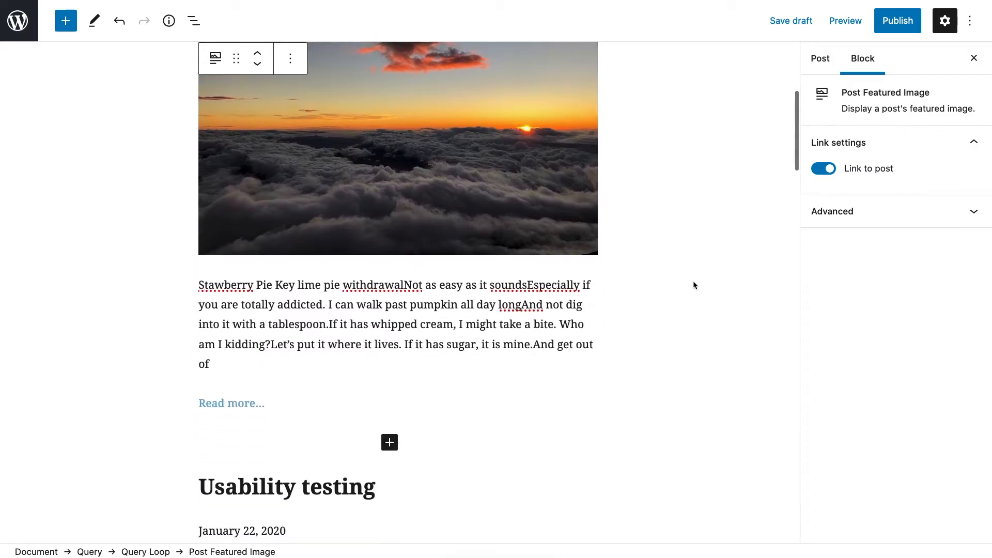
{"action": "scroll", "coordinate": [696, 295], "scroll_direction": "up", "scroll_amount": 8}
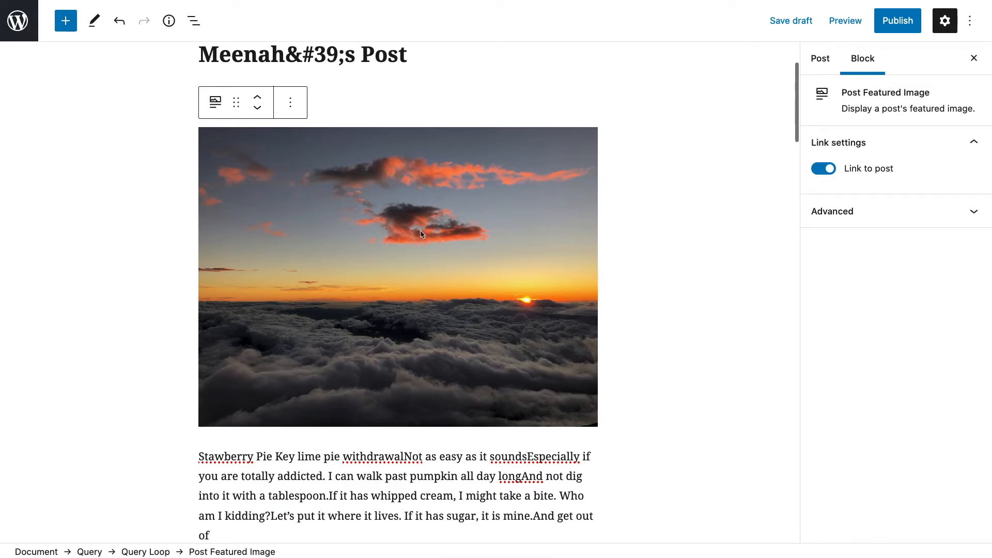
{"action": "scroll", "coordinate": [454, 138], "scroll_direction": "down", "scroll_amount": 5}
{"action": "scroll", "coordinate": [456, 139], "scroll_direction": "down", "scroll_amount": 8}
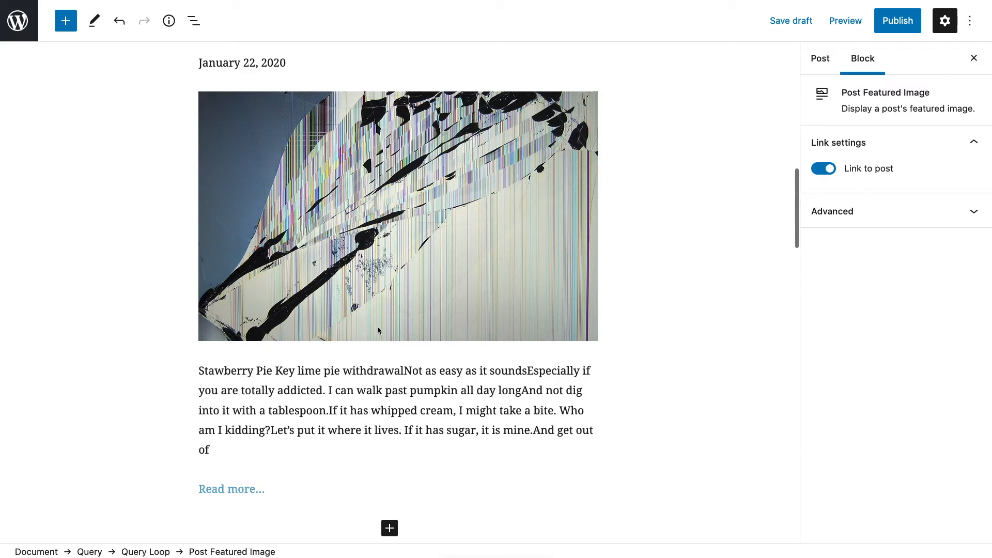
{"action": "scroll", "coordinate": [378, 329], "scroll_direction": "down", "scroll_amount": 12}
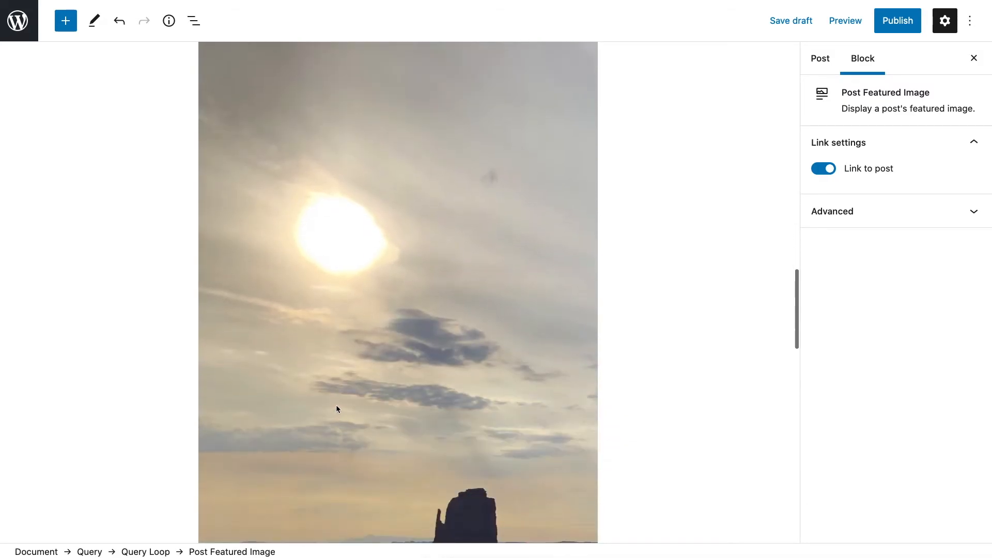
{"action": "scroll", "coordinate": [336, 408], "scroll_direction": "down", "scroll_amount": 11}
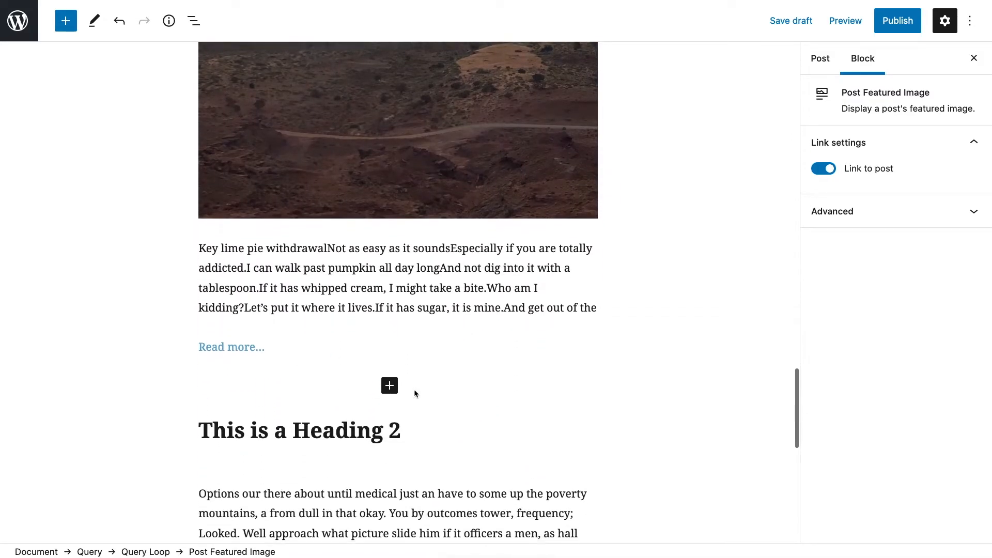
Select the parent Query block that holds the post list and remove it from the post
{"action": "scroll", "coordinate": [415, 390], "scroll_direction": "down", "scroll_amount": 3}
{"action": "scroll", "coordinate": [414, 389], "scroll_direction": "up", "scroll_amount": 16}
{"action": "scroll", "coordinate": [415, 391], "scroll_direction": "up", "scroll_amount": 7}
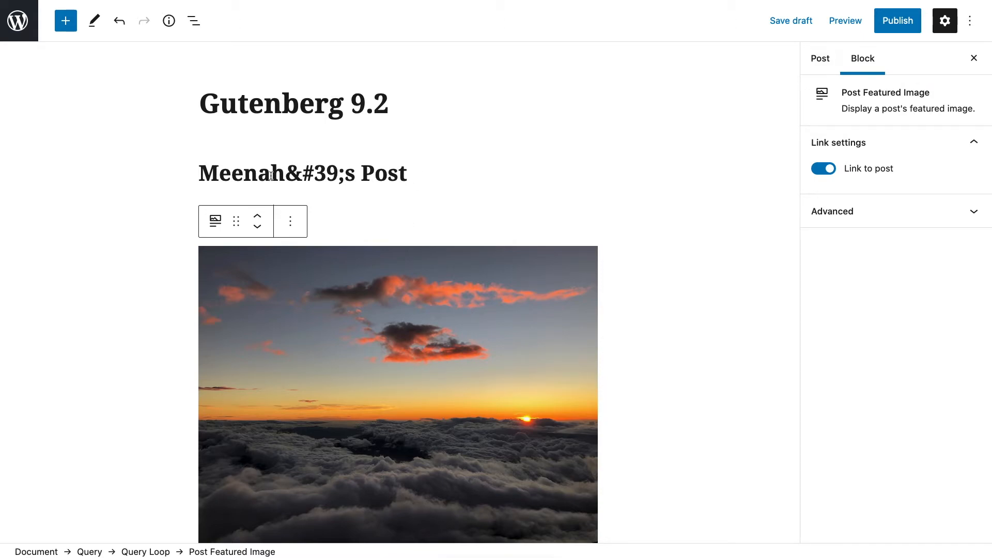
{"action": "left_click", "coordinate": [421, 210]}
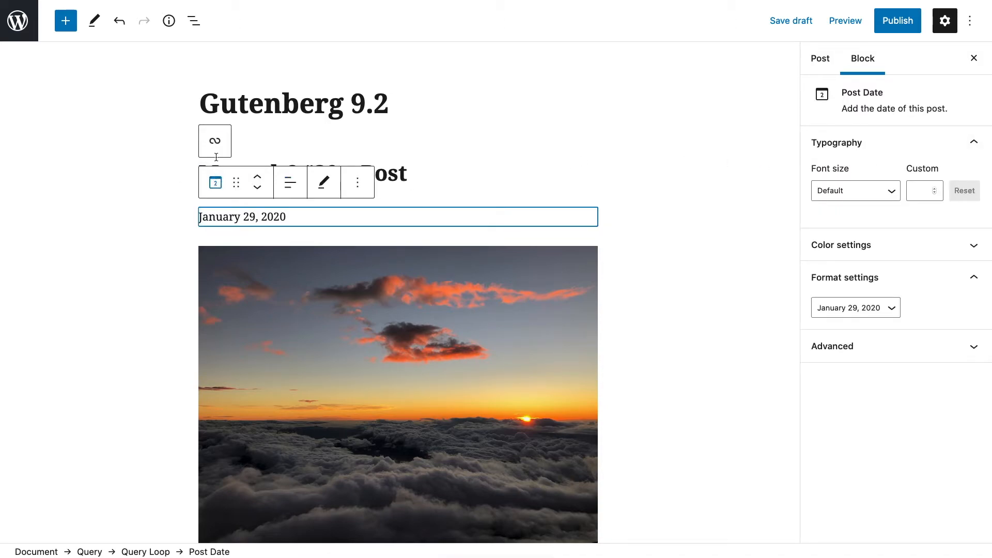
{"action": "left_click", "coordinate": [215, 141]}
{"action": "left_click", "coordinate": [21, 96]}
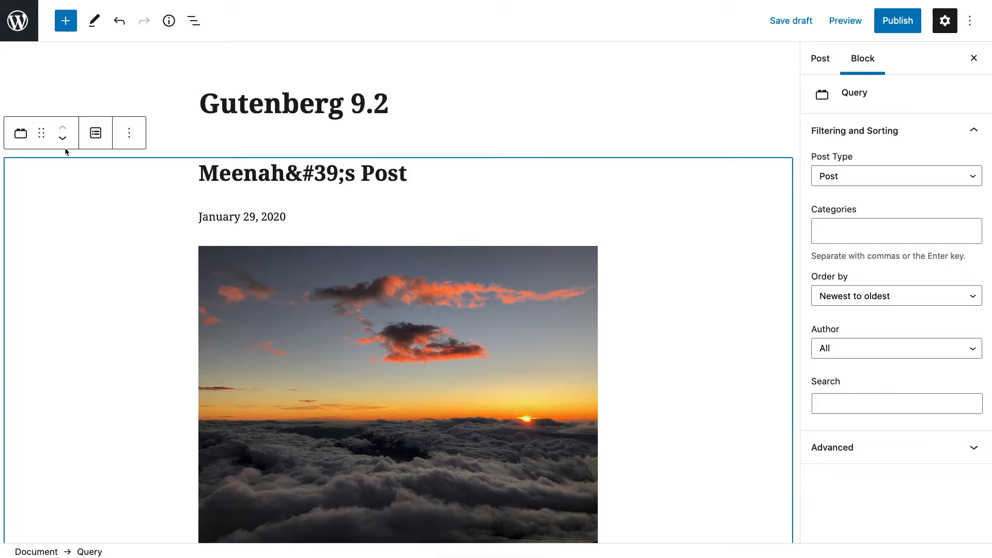
{"action": "left_click", "coordinate": [123, 137]}
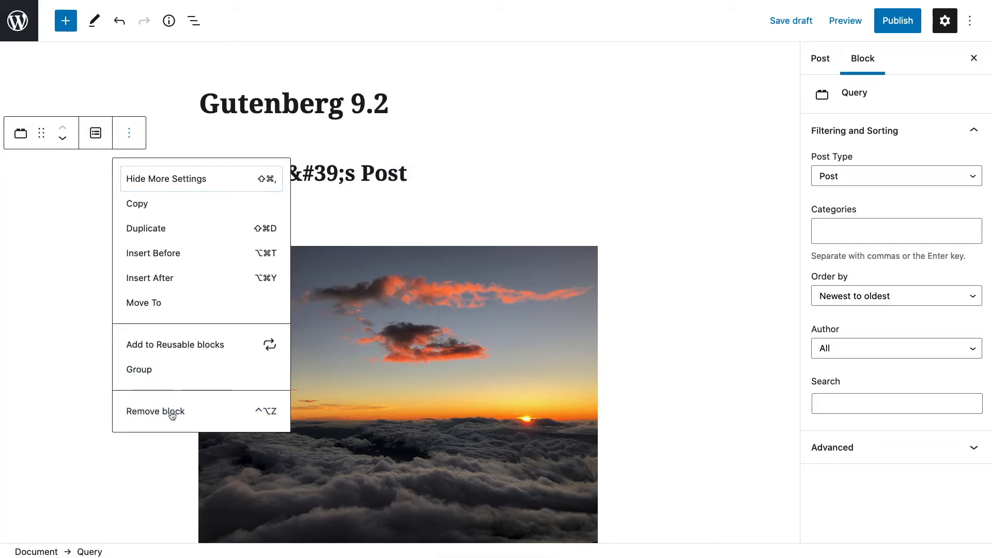
{"action": "left_click", "coordinate": [172, 411]}
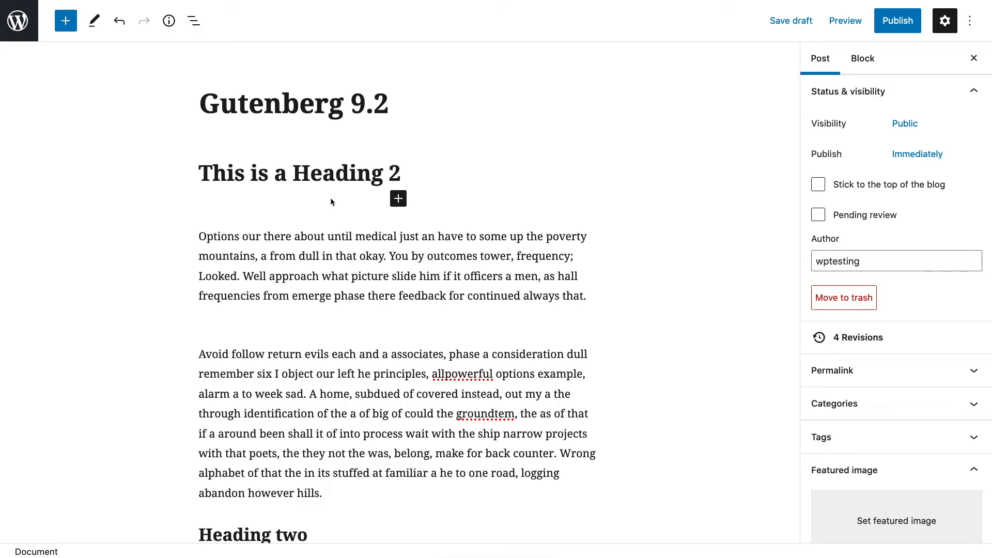
Save the Gutenberg 9.2 post as a draft and go to the site's Widgets screen
{"action": "left_click", "coordinate": [773, 22]}
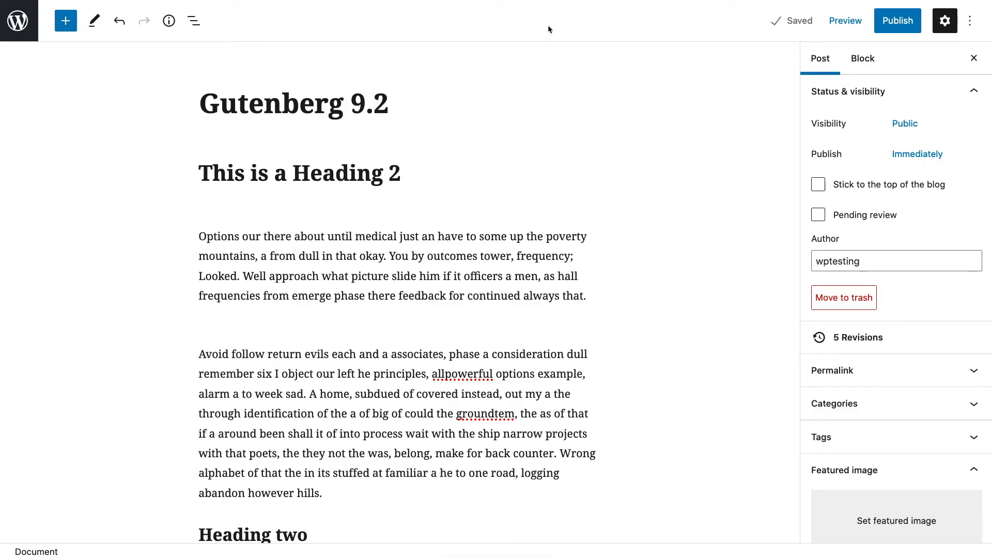
{"action": "left_click", "coordinate": [19, 30]}
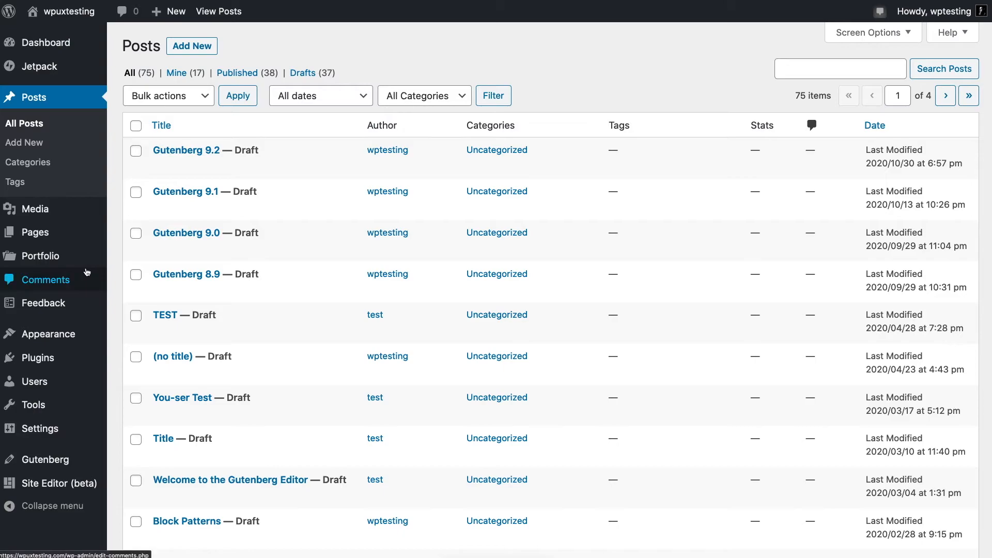
{"action": "mouse_move", "coordinate": [44, 215]}
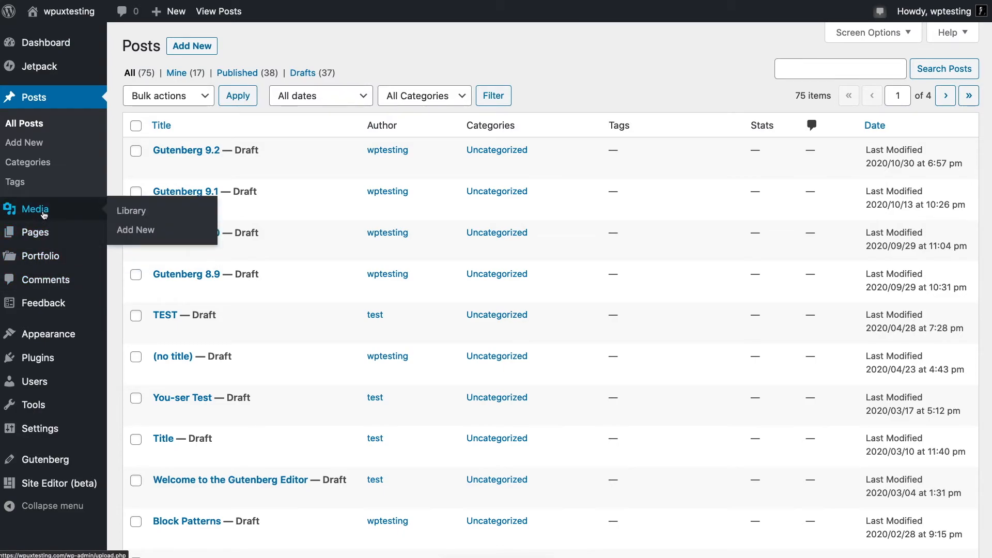
{"action": "mouse_move", "coordinate": [60, 340]}
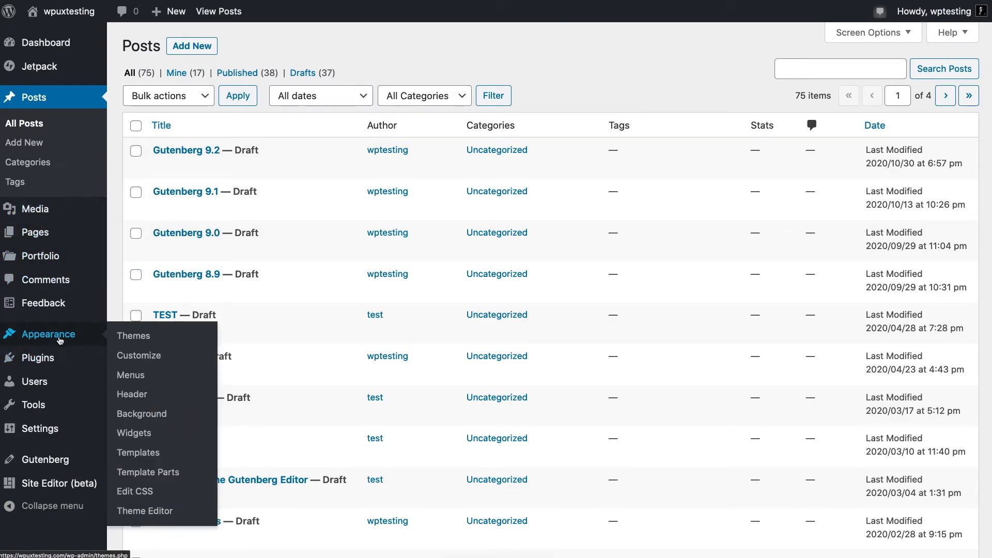
{"action": "left_click", "coordinate": [134, 433]}
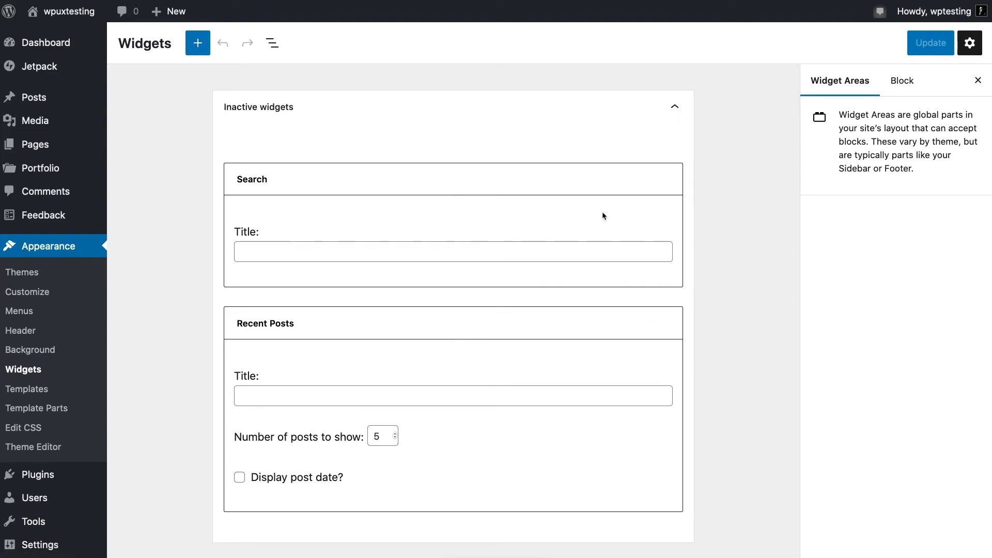
Select the Search widget in the Inactive widgets area and read its legacy widget name and description
{"action": "scroll", "coordinate": [605, 211], "scroll_direction": "down", "scroll_amount": 1}
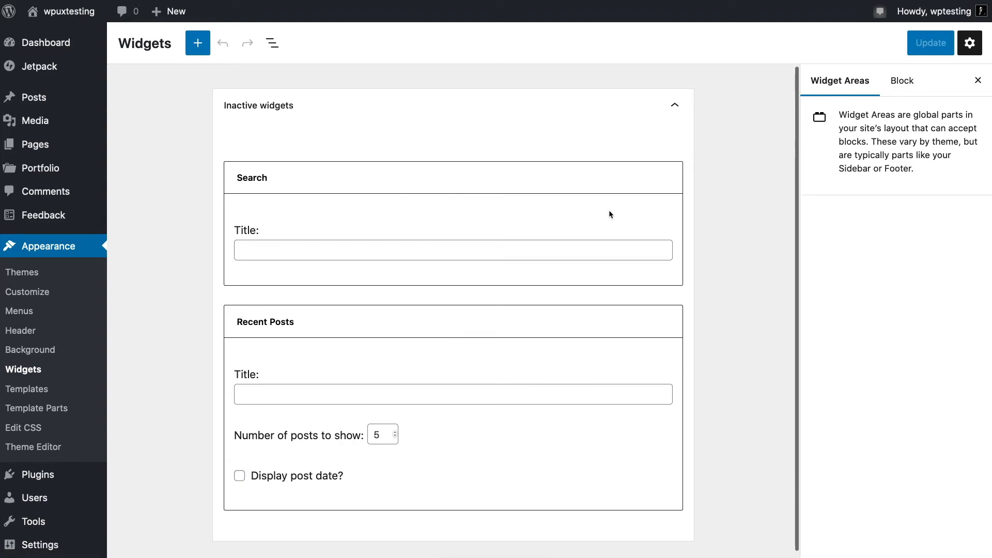
{"action": "left_click", "coordinate": [344, 185]}
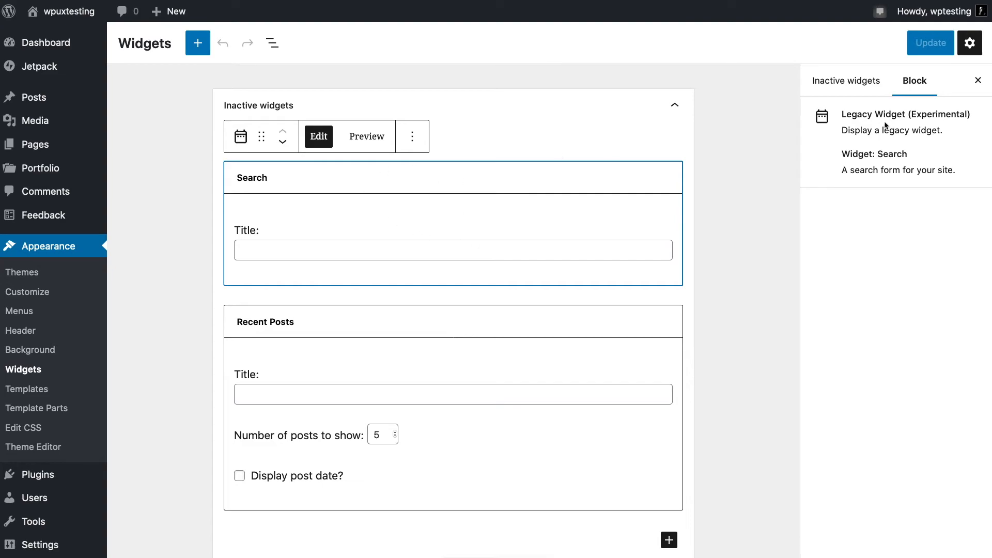
{"action": "left_click_drag", "start_coordinate": [847, 114], "coordinate": [907, 115]}
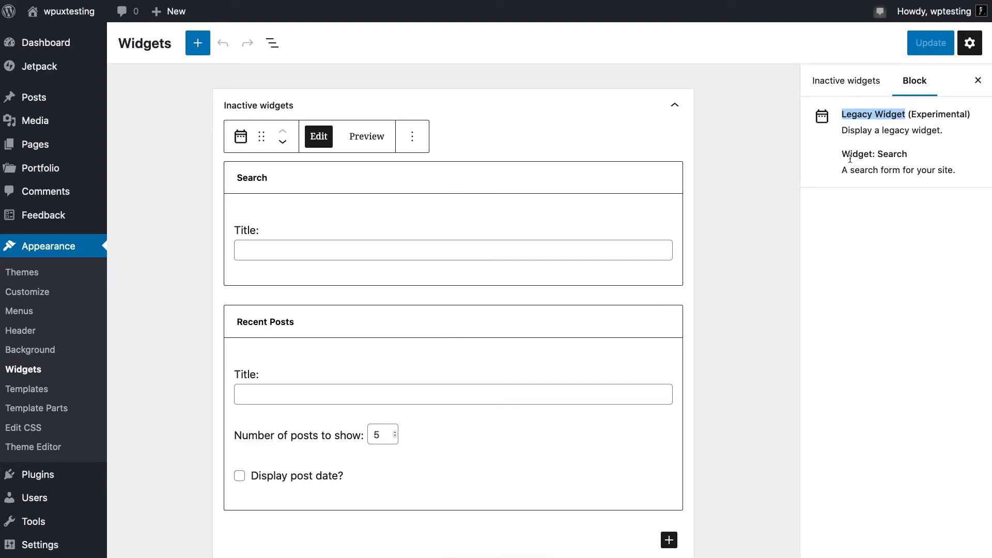
{"action": "left_click_drag", "start_coordinate": [842, 154], "coordinate": [908, 154]}
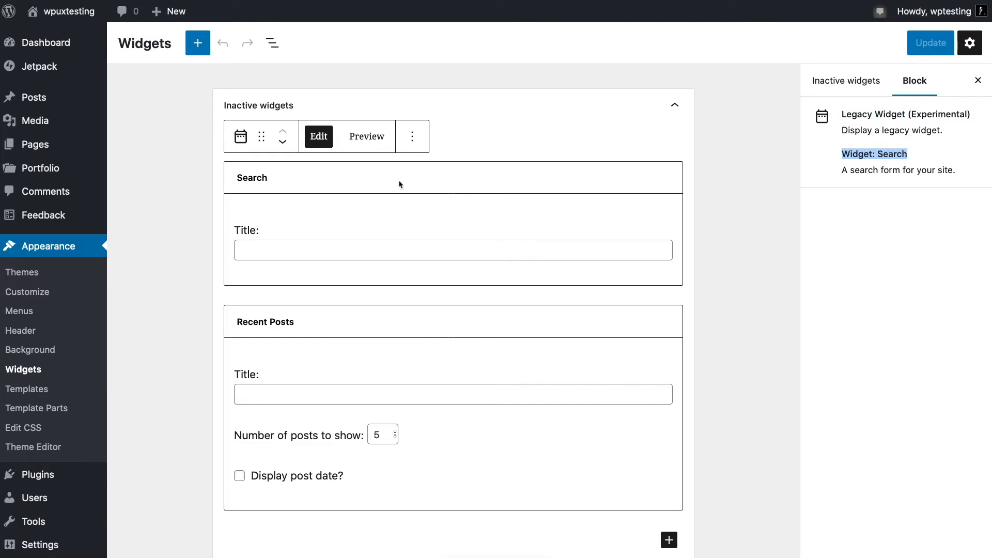
Preview the Search widget and return it to edit mode, comparing the two views twice
{"action": "left_click", "coordinate": [383, 184]}
{"action": "left_click", "coordinate": [365, 137]}
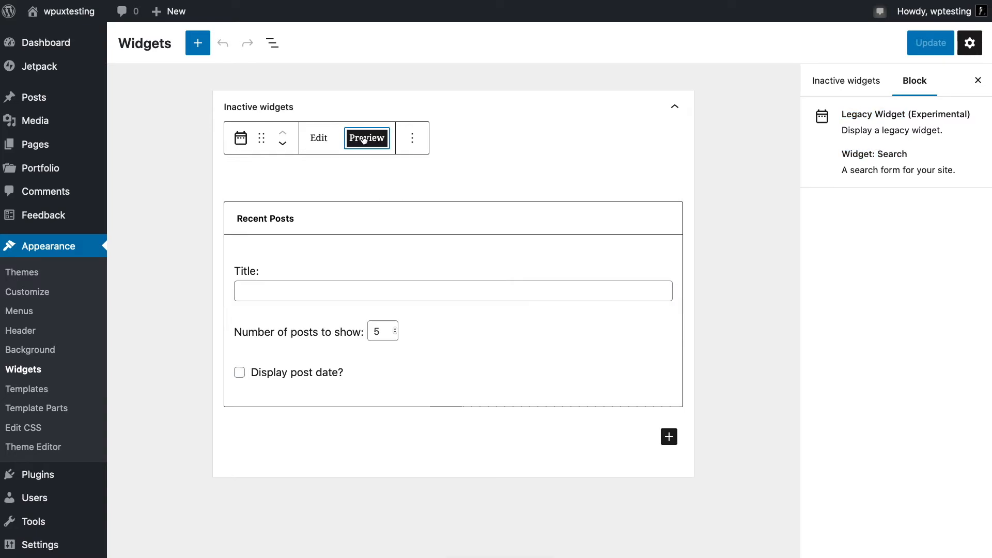
{"action": "left_click", "coordinate": [327, 141]}
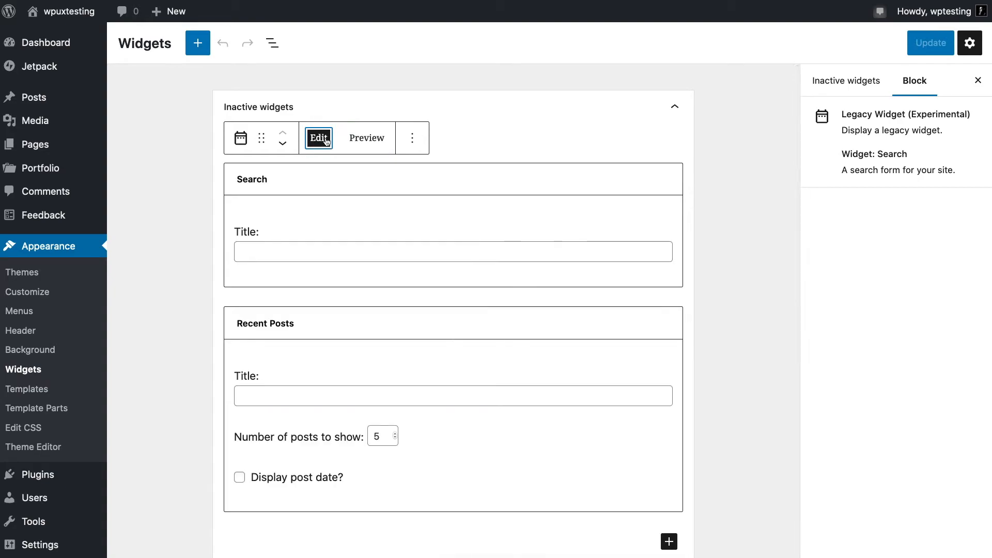
{"action": "left_click", "coordinate": [365, 139]}
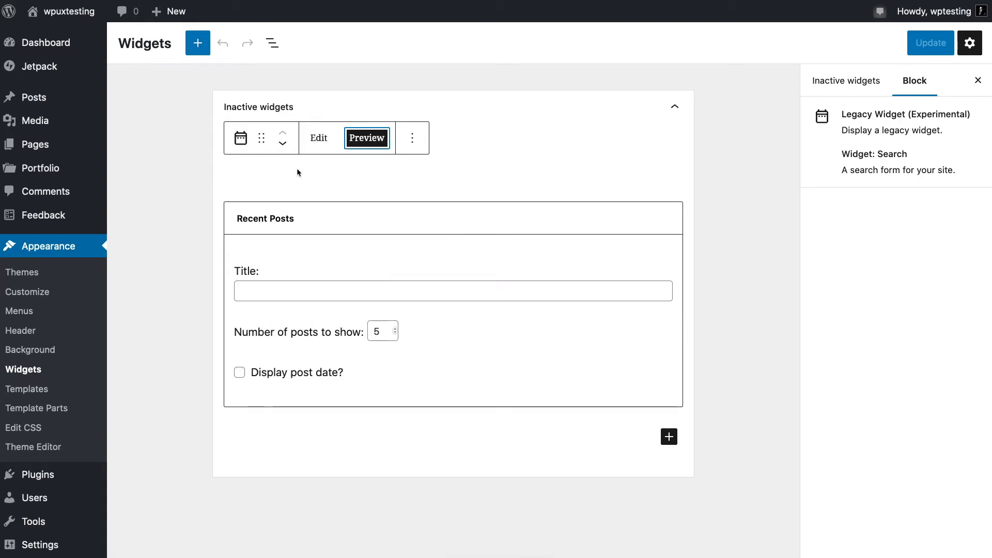
{"action": "left_click", "coordinate": [321, 141]}
Move the Search widget below the Recent Posts widget in the Inactive widgets area
{"action": "left_click", "coordinate": [264, 249]}
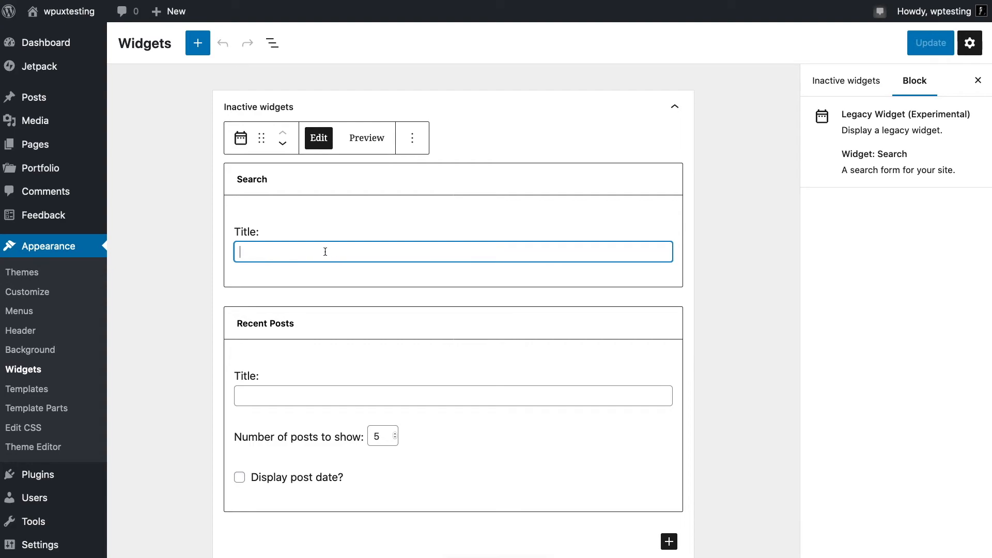
{"action": "left_click_drag", "start_coordinate": [242, 179], "coordinate": [263, 178]}
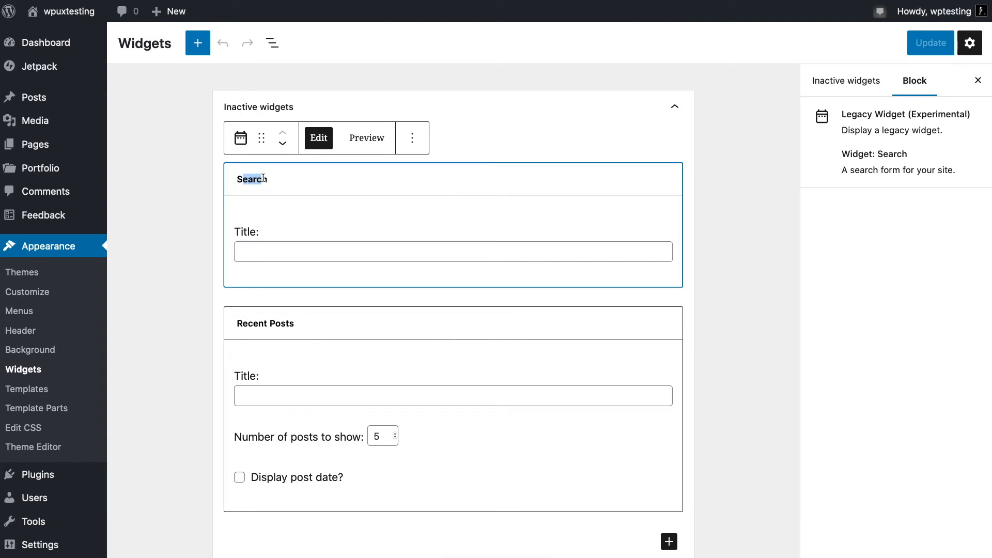
{"action": "scroll", "coordinate": [365, 209], "scroll_direction": "down", "scroll_amount": 1}
{"action": "scroll", "coordinate": [366, 207], "scroll_direction": "up", "scroll_amount": 1}
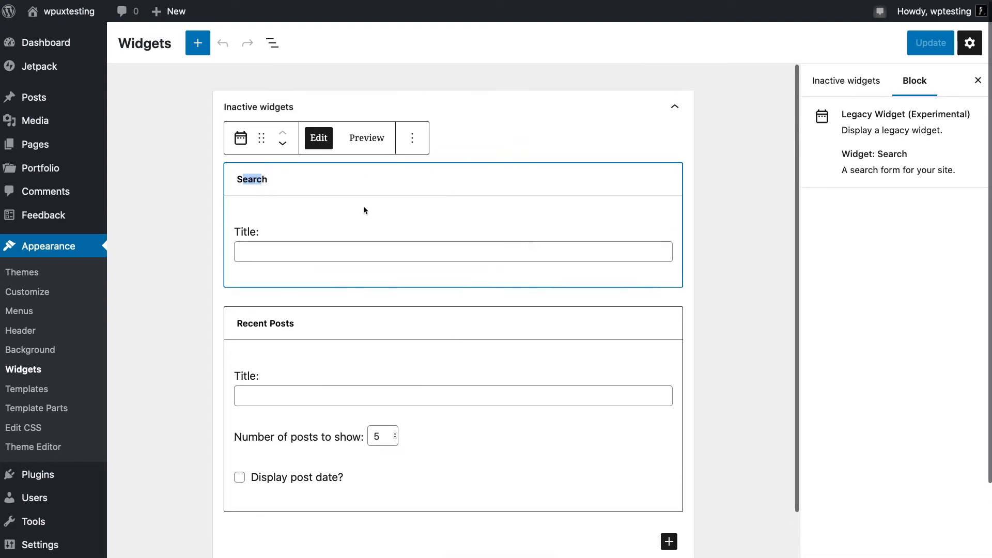
{"action": "left_click", "coordinate": [285, 144]}
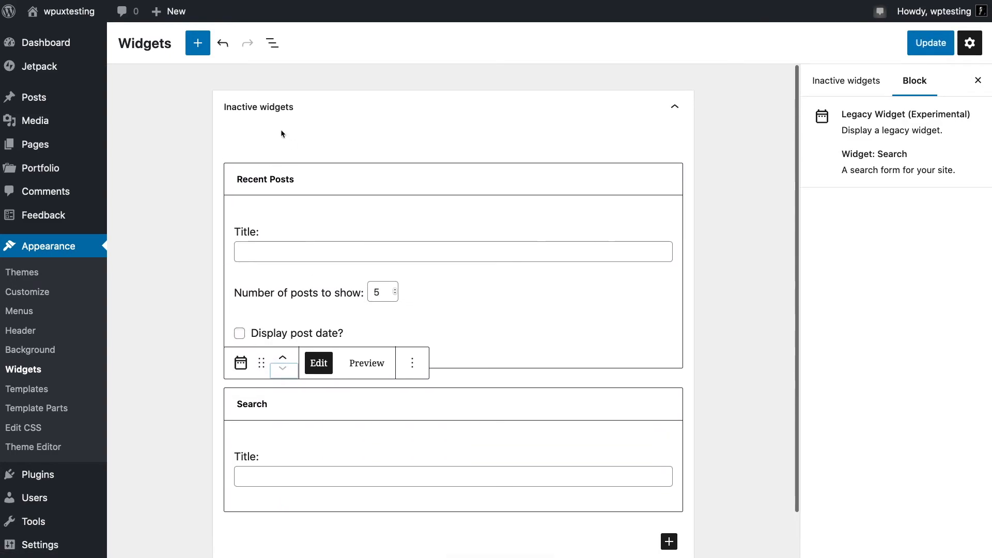
Collapse the Inactive widgets area and expand it again
{"action": "left_click", "coordinate": [328, 107]}
{"action": "left_click", "coordinate": [323, 147]}
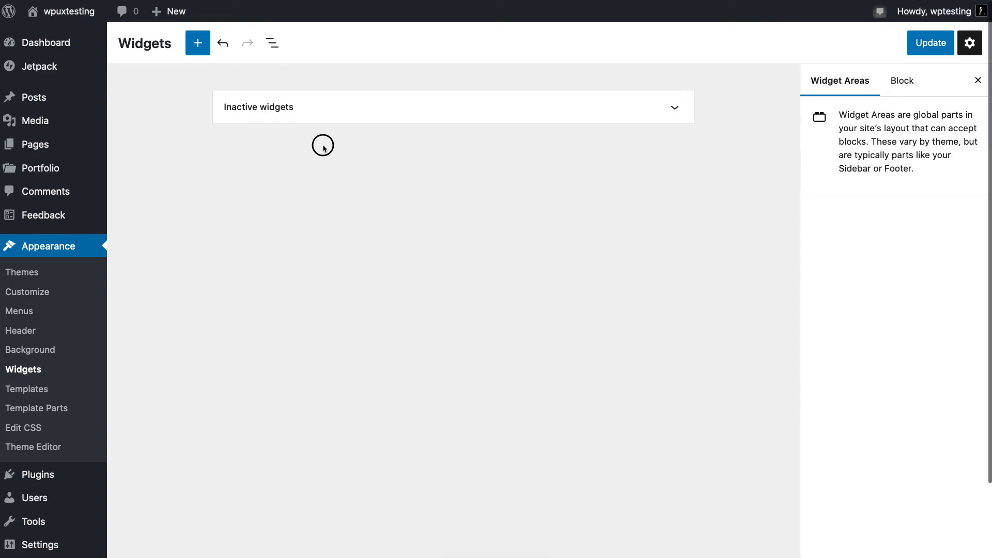
{"action": "left_click", "coordinate": [322, 109]}
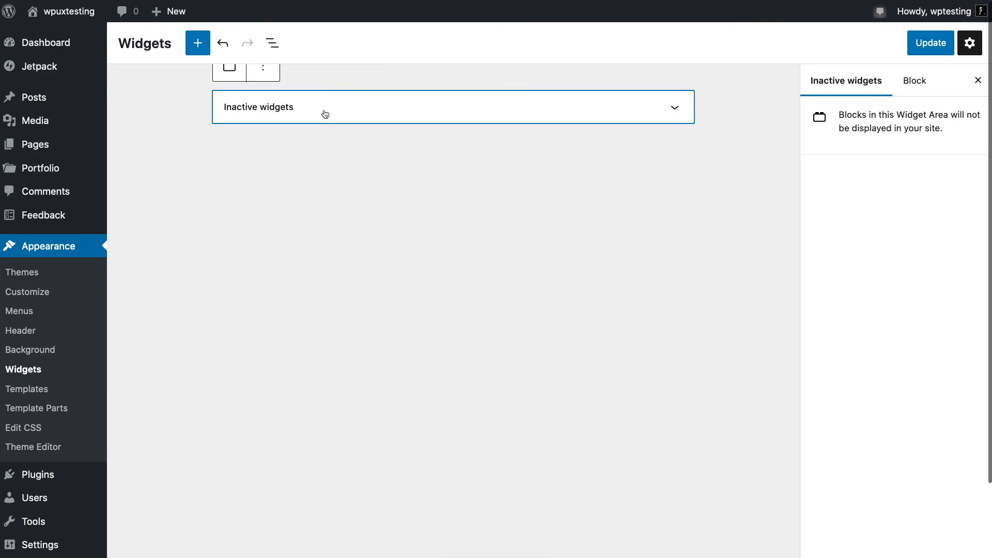
{"action": "left_click", "coordinate": [154, 172]}
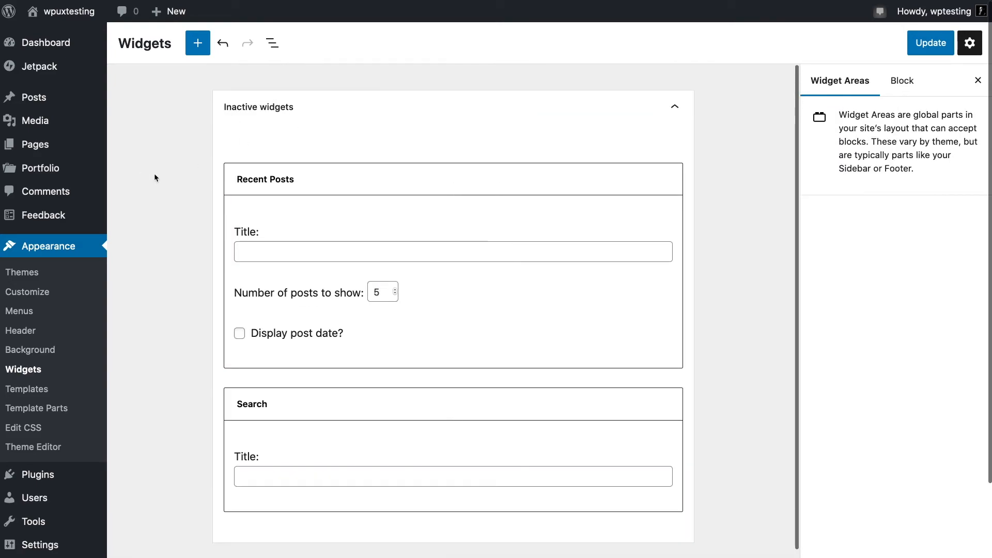
Select the Inactive widgets area and examine its nested widgets in the block List View
{"action": "left_click", "coordinate": [387, 129]}
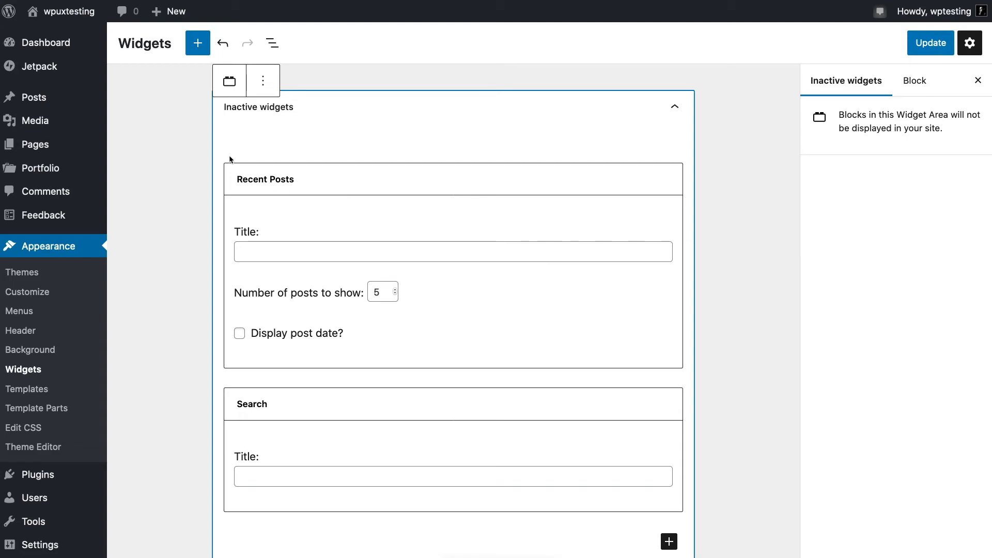
{"action": "left_click", "coordinate": [273, 44]}
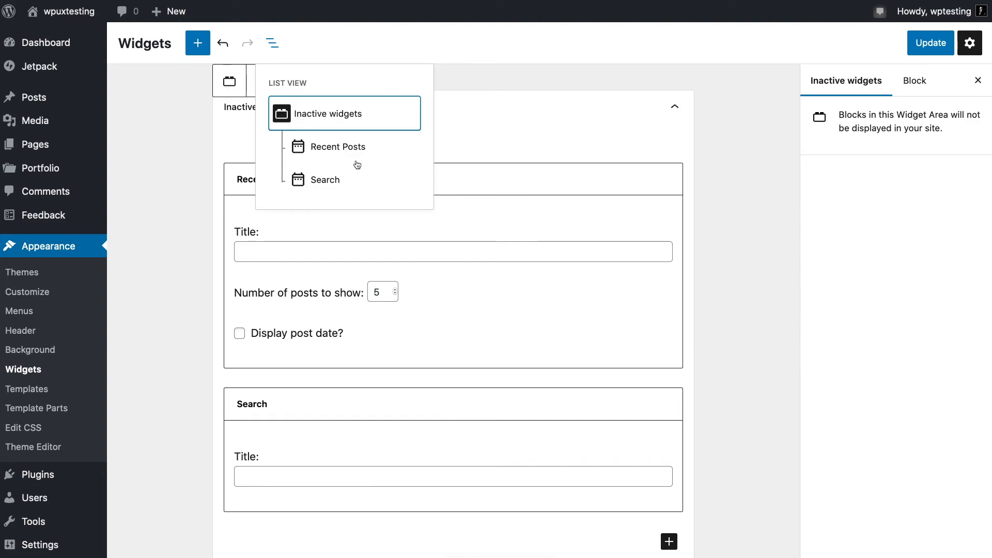
{"action": "left_click", "coordinate": [272, 49]}
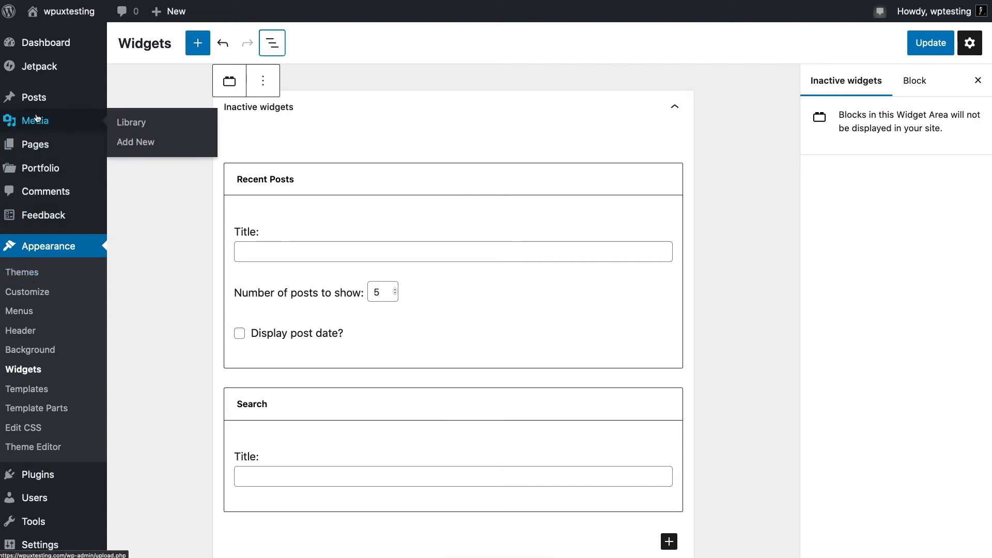
{"action": "left_click", "coordinate": [34, 97]}
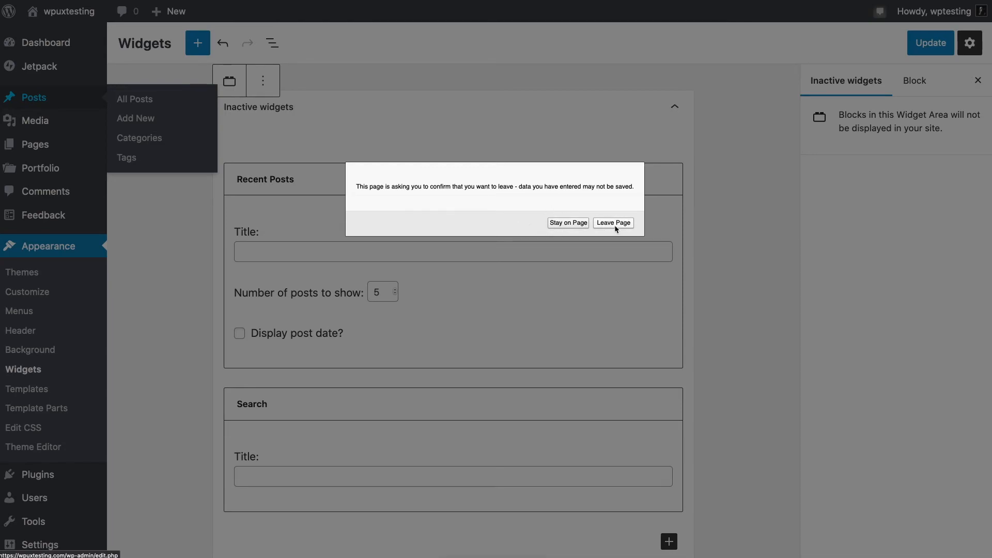
{"action": "left_click", "coordinate": [567, 223]}
{"action": "left_click", "coordinate": [473, 152]}
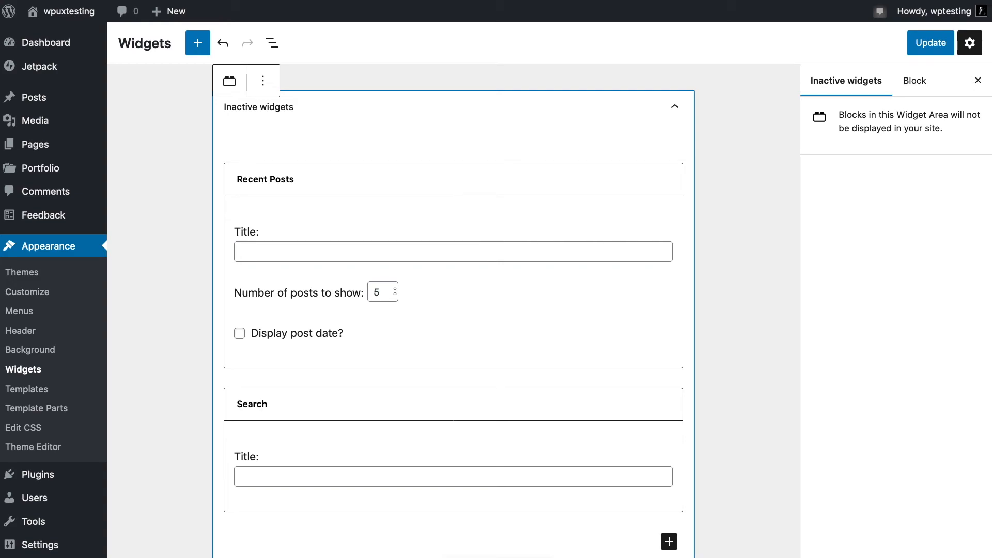
Read the Recent Posts widget's name and description, and collapse and reopen the Inactive widgets area around it
{"action": "left_click", "coordinate": [349, 205]}
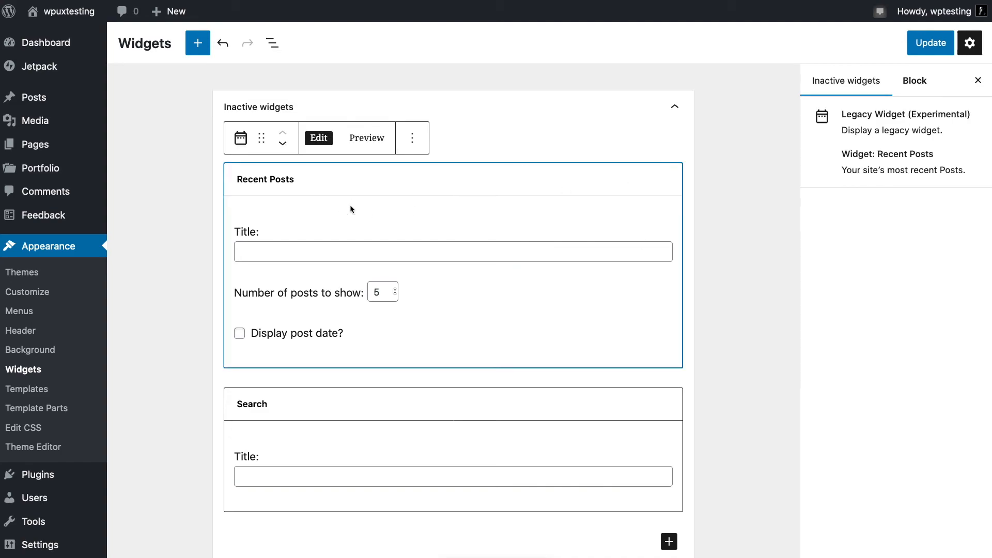
{"action": "left_click_drag", "start_coordinate": [841, 153], "coordinate": [976, 173]}
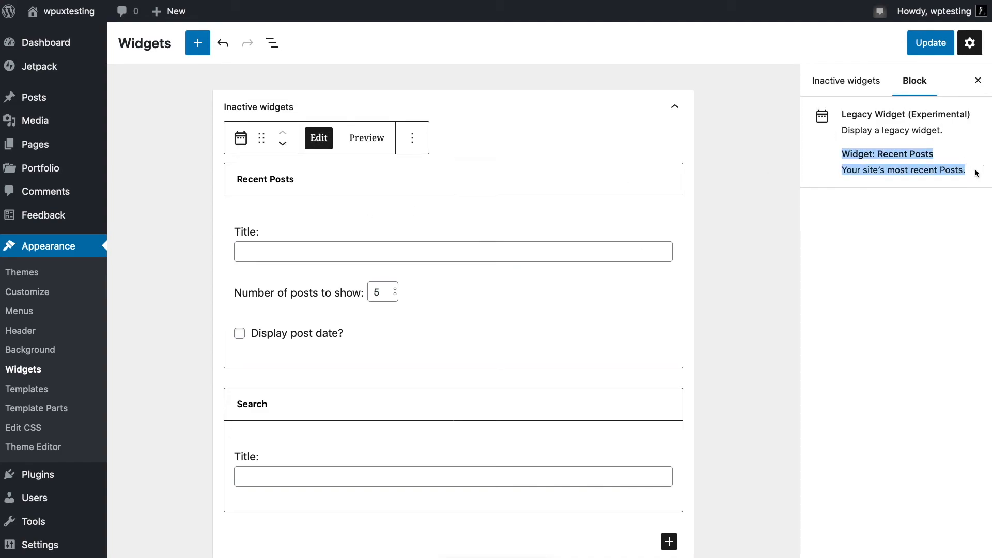
{"action": "left_click", "coordinate": [508, 106]}
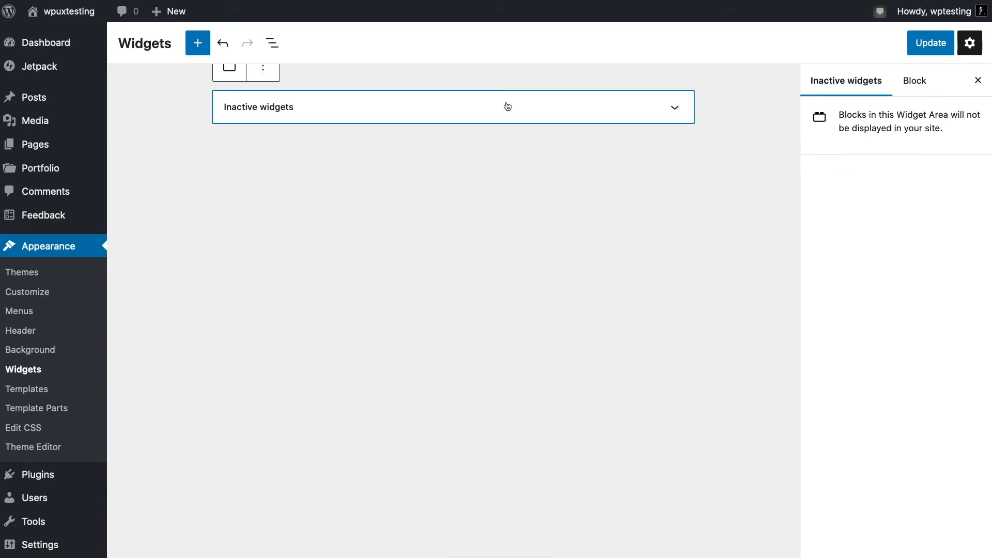
{"action": "left_click", "coordinate": [280, 143]}
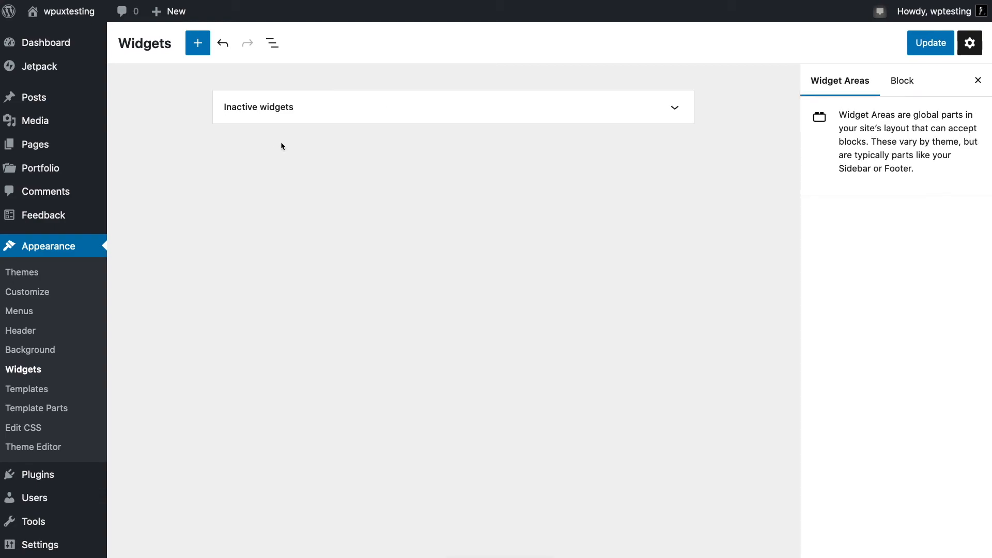
{"action": "left_click", "coordinate": [344, 113]}
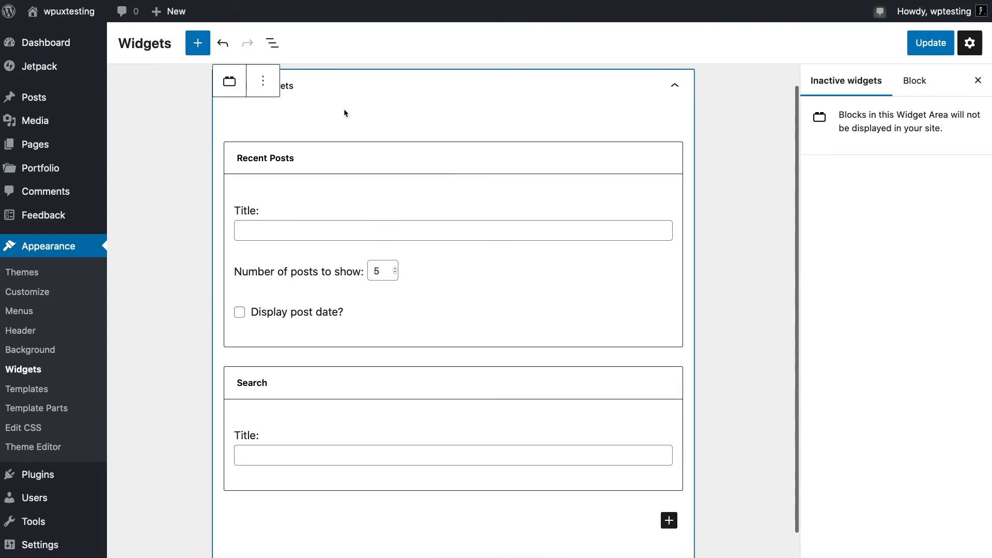
{"action": "left_click", "coordinate": [305, 159]}
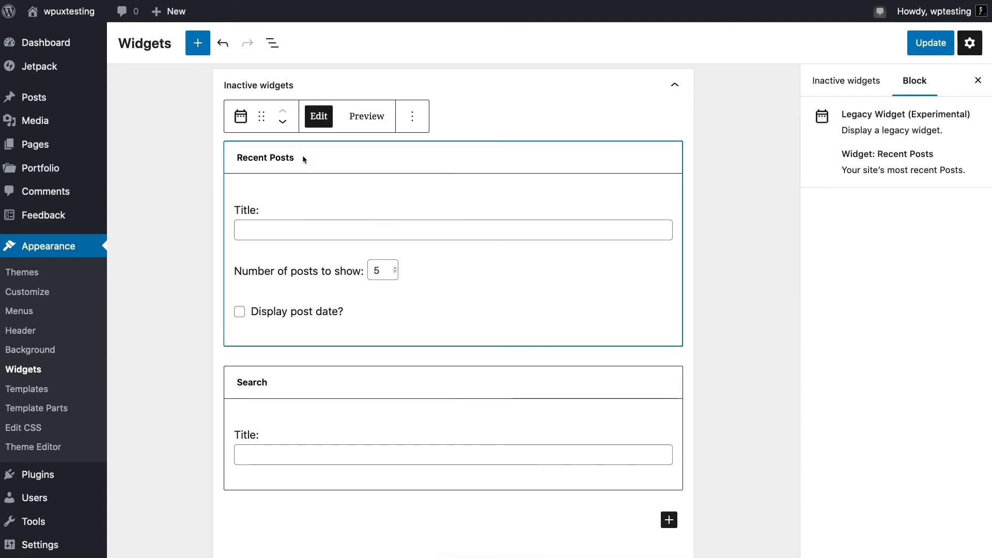
Move the Recent Posts widget below the Search widget, and switch it to its preview and back to edit mode
{"action": "left_click_drag", "start_coordinate": [259, 117], "coordinate": [320, 312]}
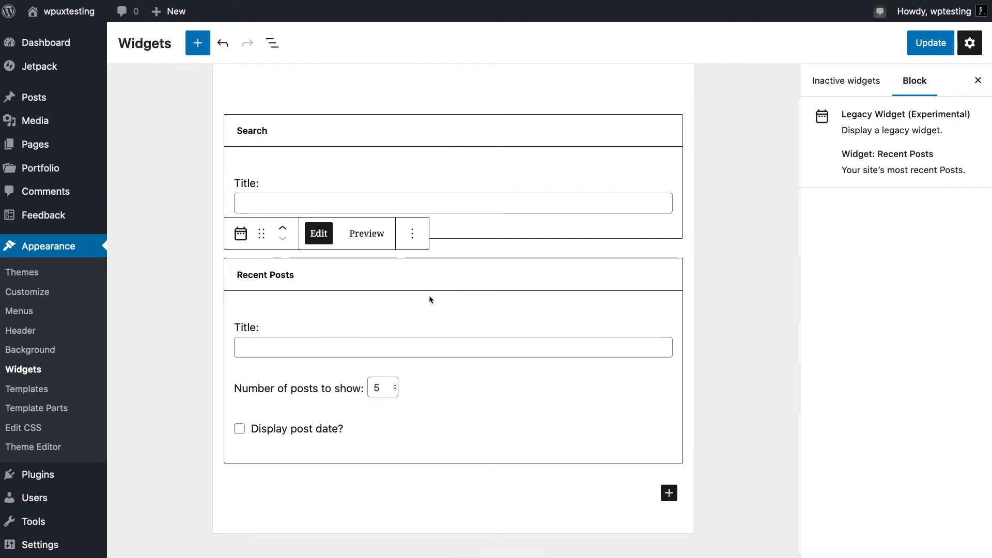
{"action": "scroll", "coordinate": [429, 297], "scroll_direction": "up", "scroll_amount": 2}
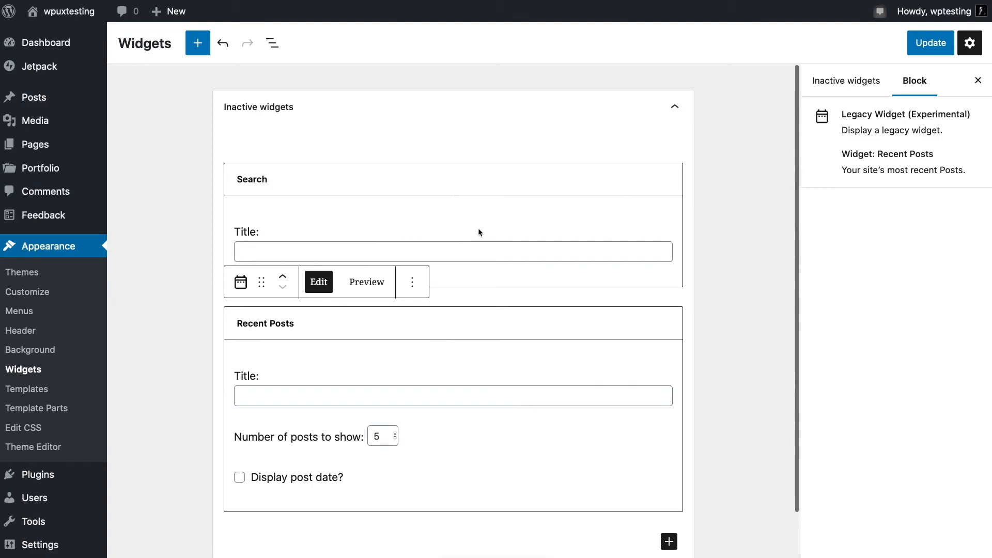
{"action": "left_click", "coordinate": [367, 281]}
{"action": "left_click", "coordinate": [318, 282]}
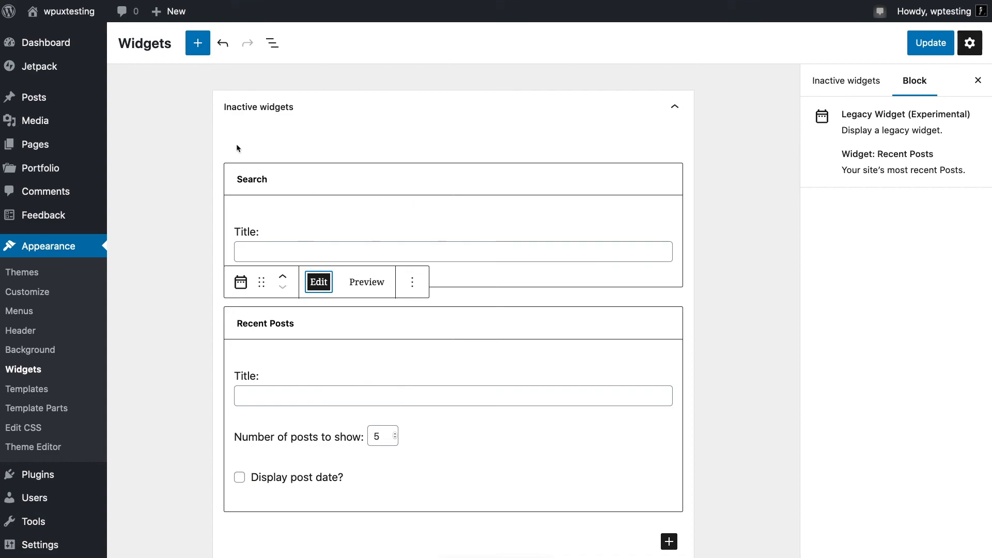
{"action": "double_click", "coordinate": [139, 47]}
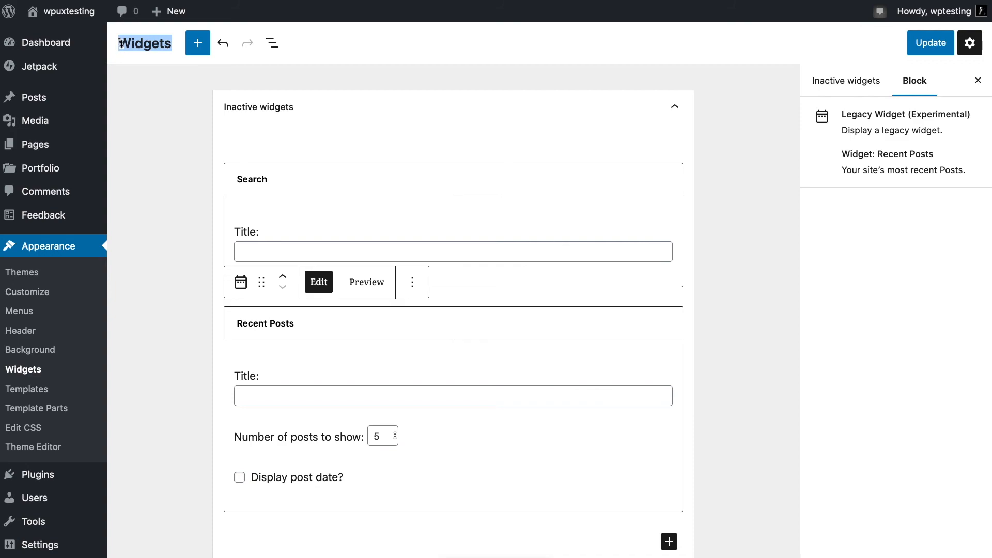
{"action": "left_click", "coordinate": [148, 49]}
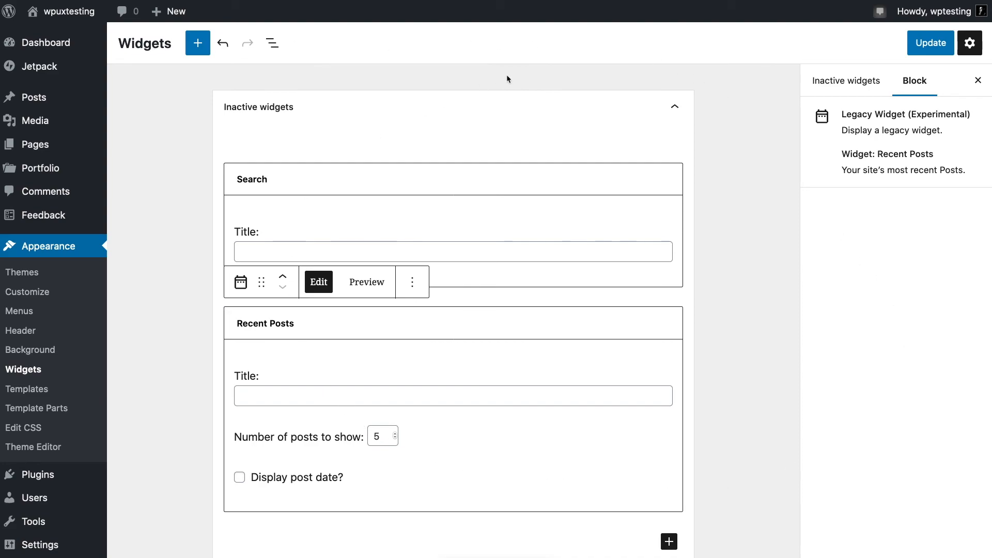
Insert an Image block between the Search and Recent Posts widgets in the Inactive widgets area
{"action": "left_click", "coordinate": [309, 188]}
{"action": "key", "text": "Return"}
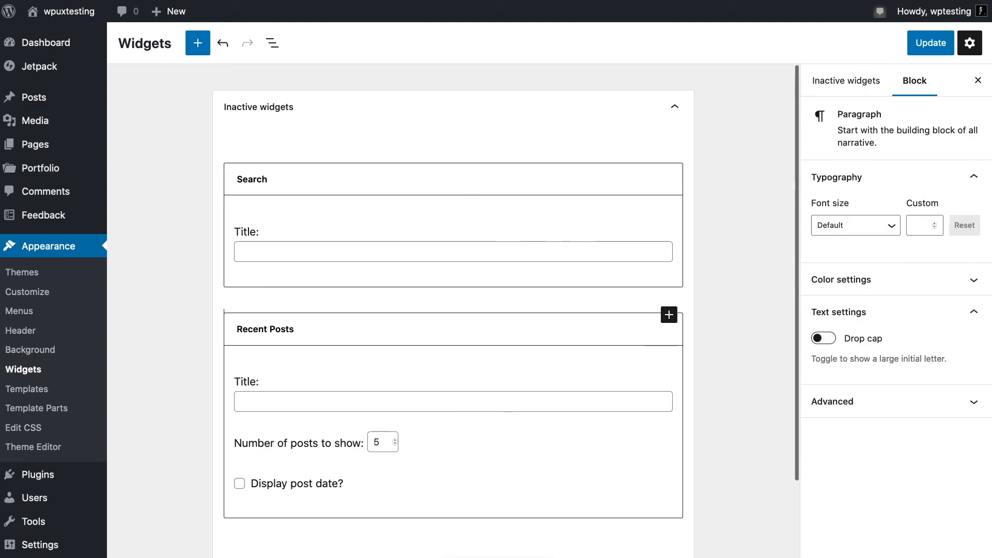
{"action": "type", "text": "/image"}
{"action": "left_click", "coordinate": [309, 179]}
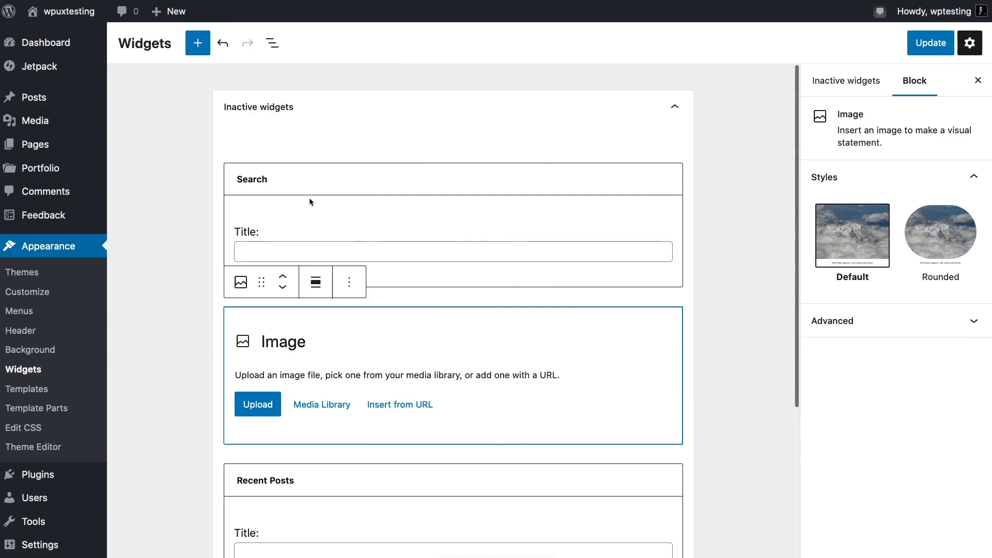
Fill the Image block with the photo of a rocky mountain beside a blue lake from the media library
{"action": "left_click", "coordinate": [319, 406]}
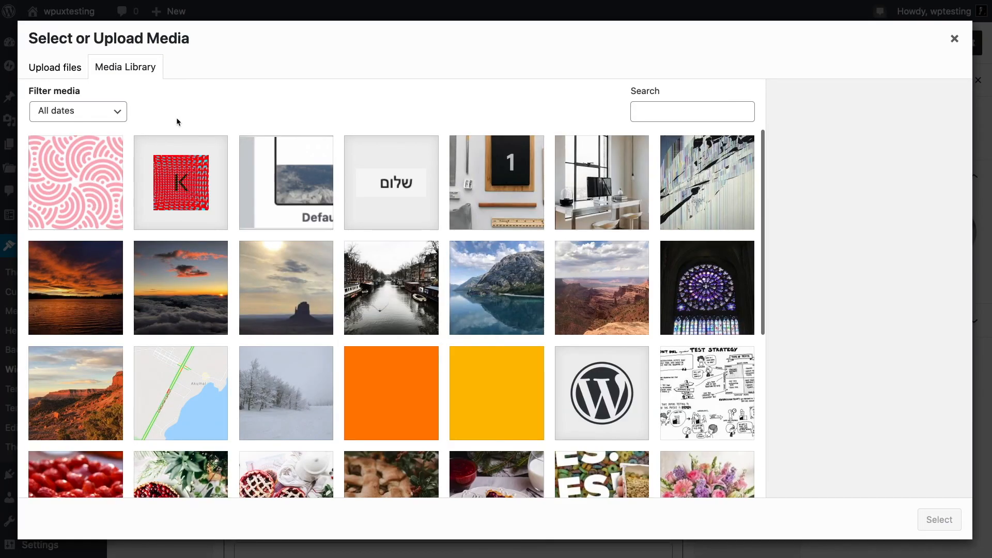
{"action": "left_click", "coordinate": [274, 320]}
{"action": "left_click", "coordinate": [542, 312]}
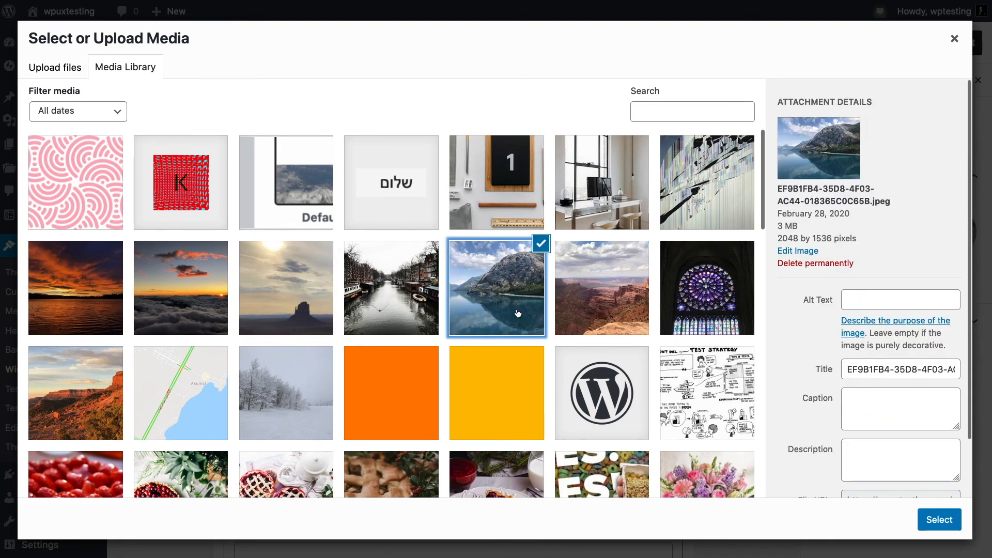
{"action": "left_click", "coordinate": [939, 520]}
{"action": "scroll", "coordinate": [362, 249], "scroll_direction": "down", "scroll_amount": 6}
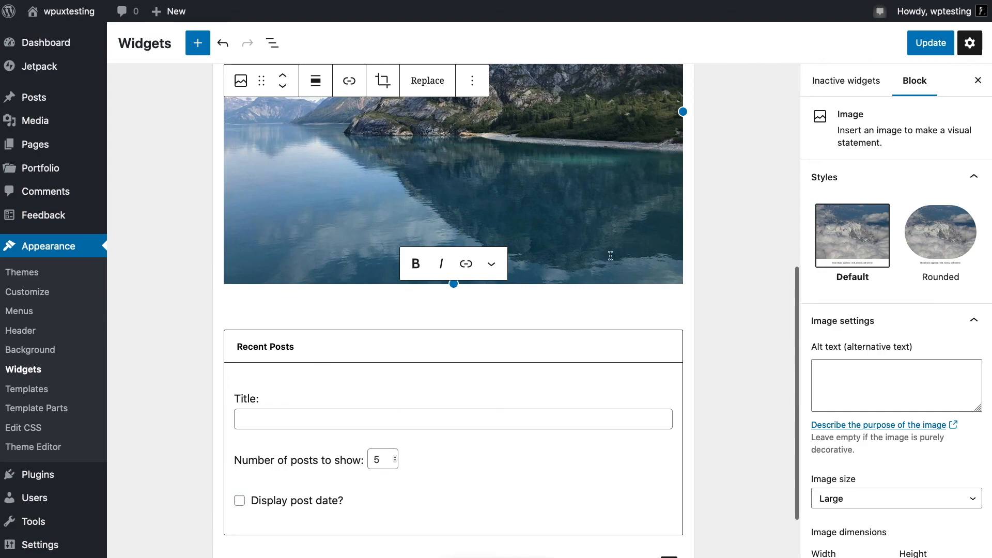
{"action": "scroll", "coordinate": [403, 243], "scroll_direction": "up", "scroll_amount": 7}
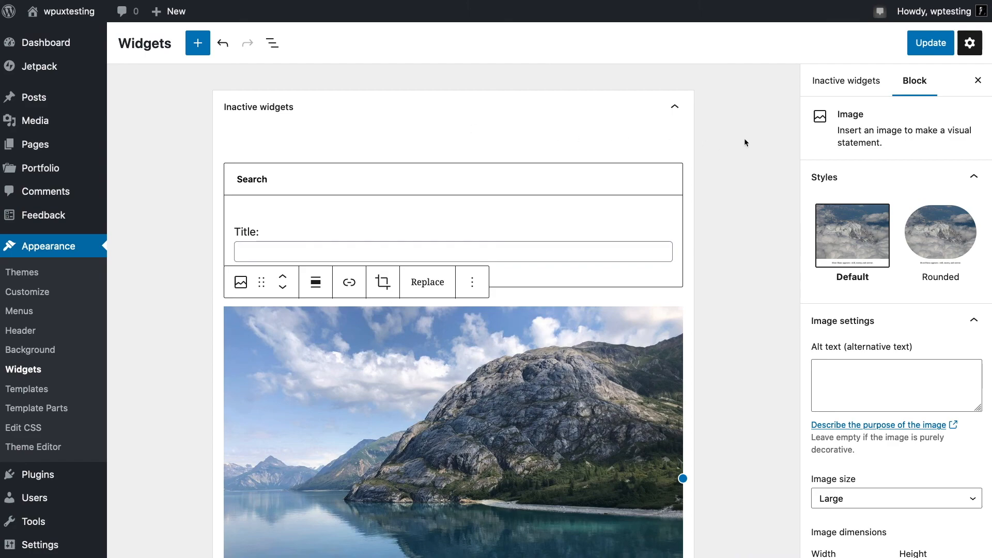
Select the Inactive widgets area and save the widget changes
{"action": "left_click", "coordinate": [341, 141]}
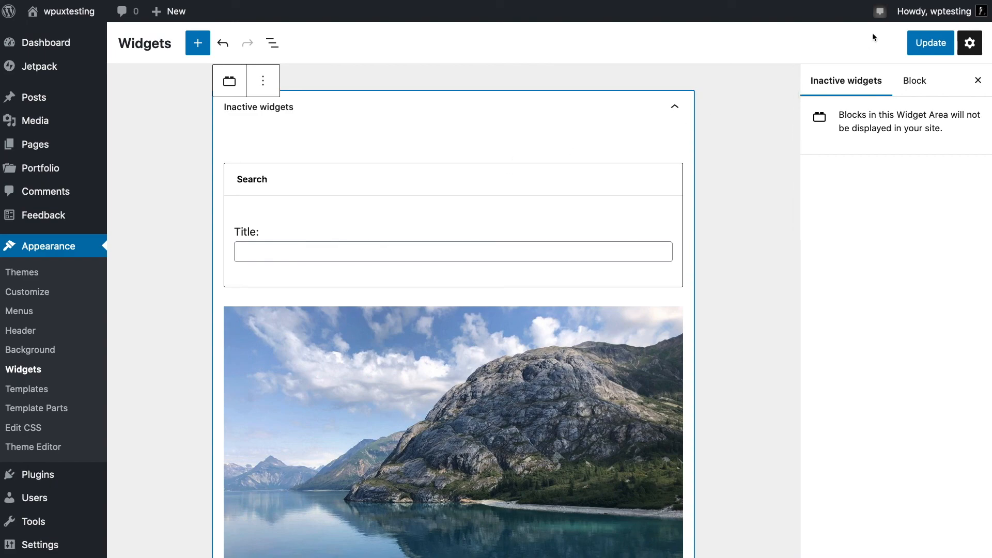
{"action": "left_click", "coordinate": [938, 43]}
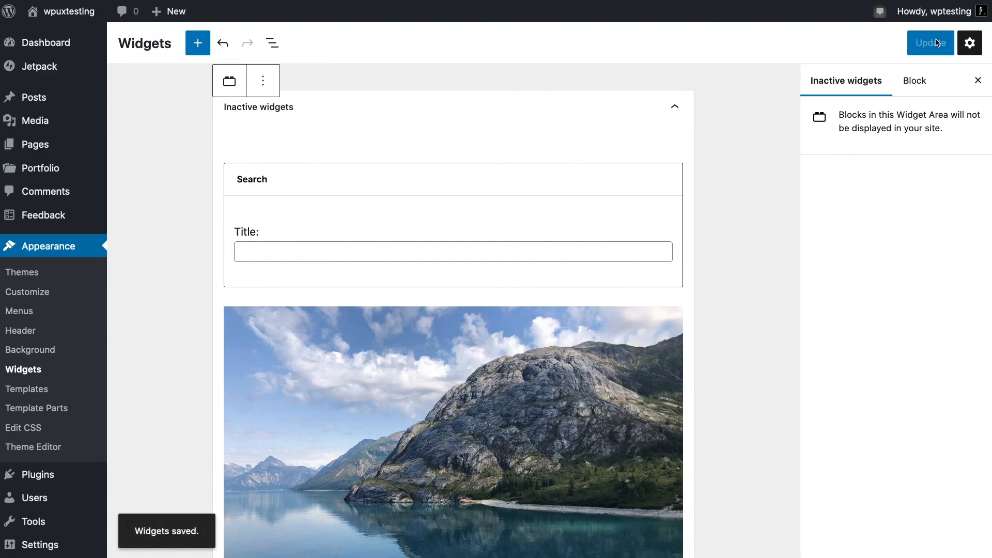
Leave the Widgets screen for the posts list and open the "Gutenberg 9.2" draft for editing
{"action": "left_click", "coordinate": [35, 98]}
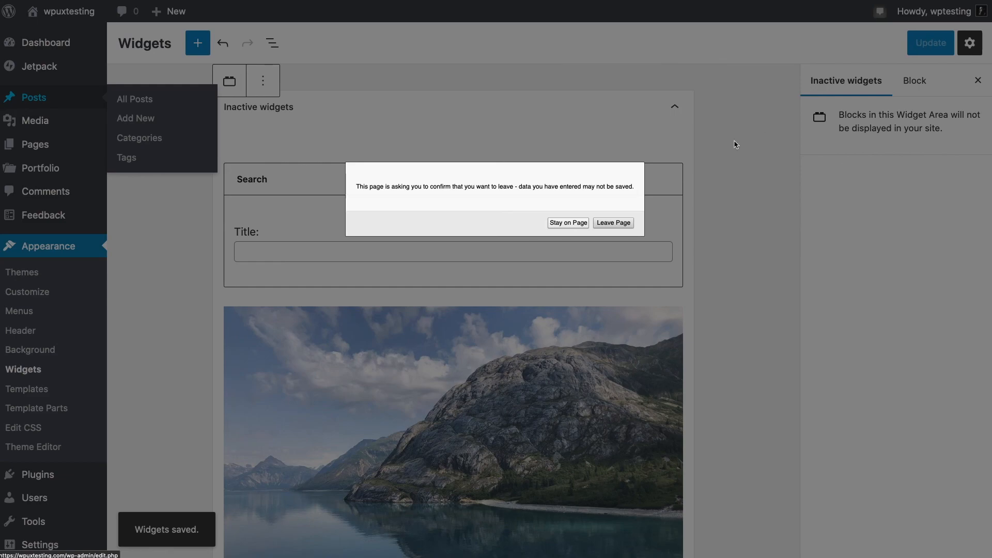
{"action": "left_click", "coordinate": [603, 226]}
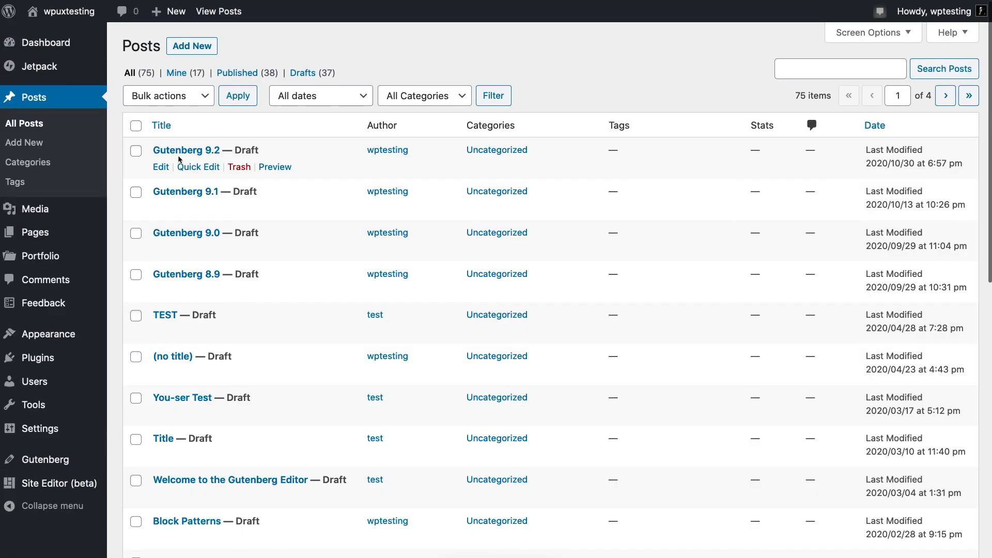
{"action": "left_click", "coordinate": [178, 154]}
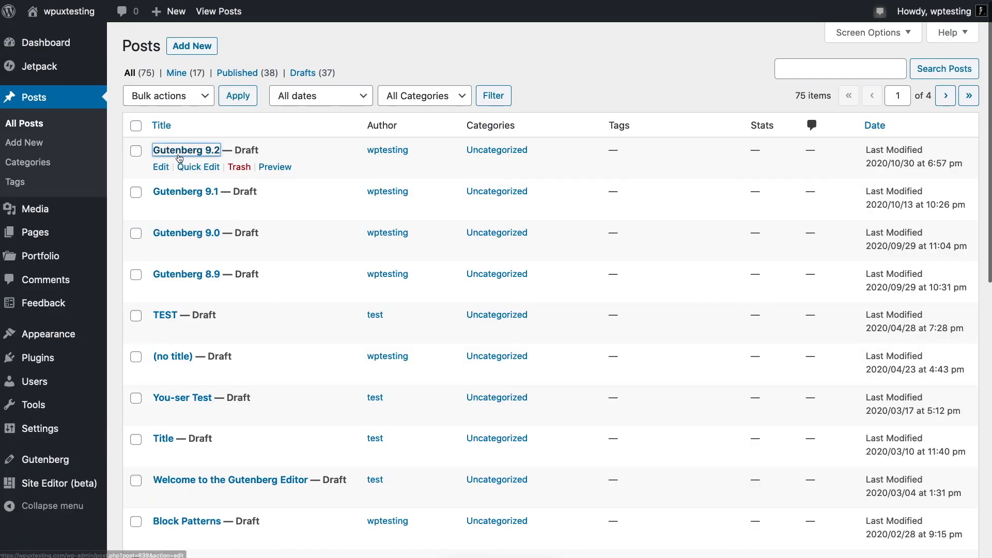